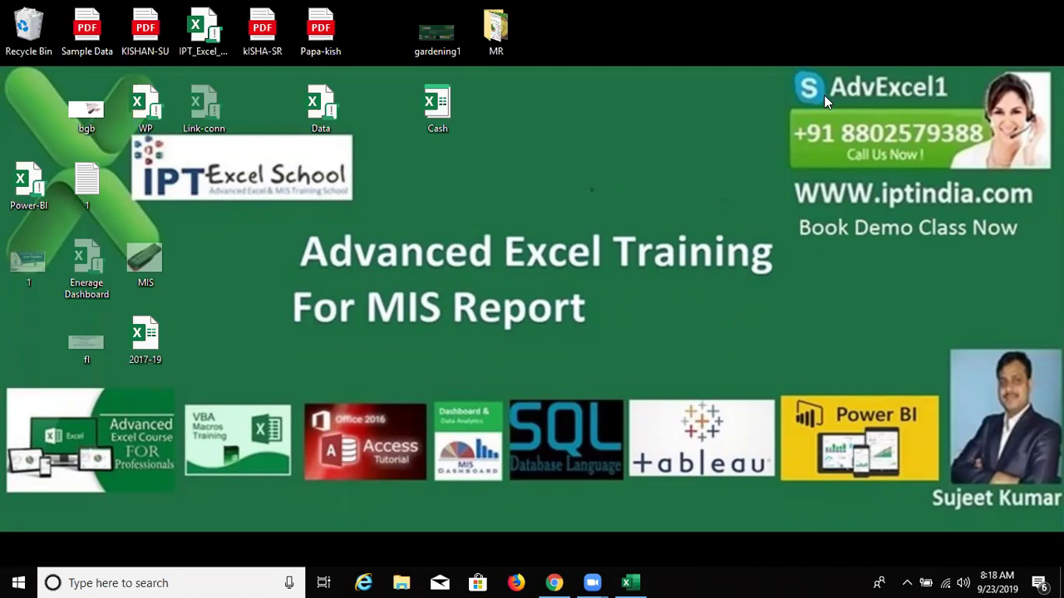
Step: Restore the Book2 Excel workbook window from the taskbar
{"action": "left_click", "coordinate": [631, 583]}
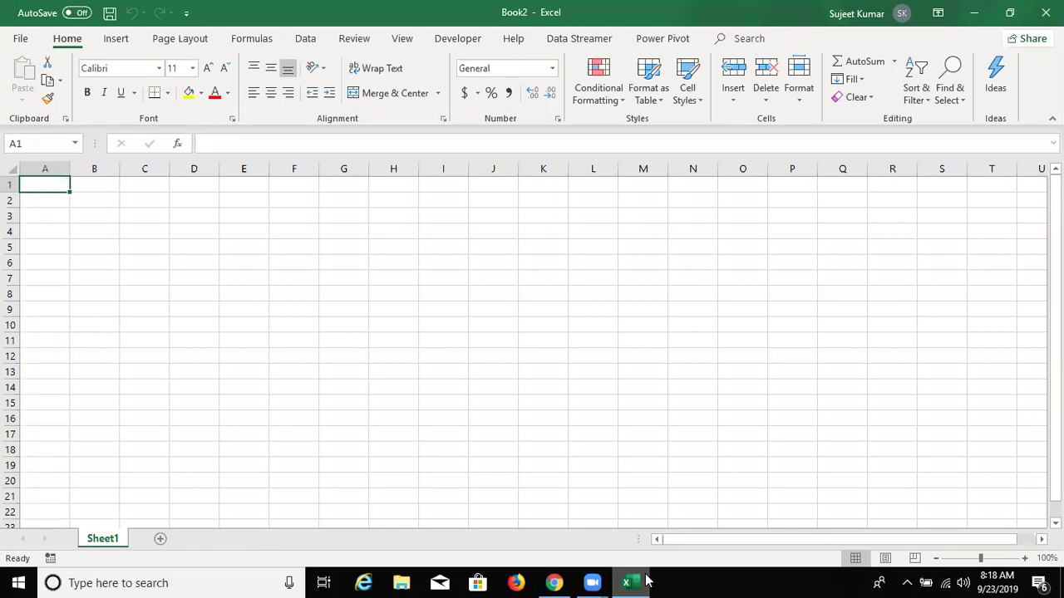
Step: On the Data tab's Sheet1, put the formula =A1 in H1 and 65 in A1
{"action": "left_click", "coordinate": [306, 40]}
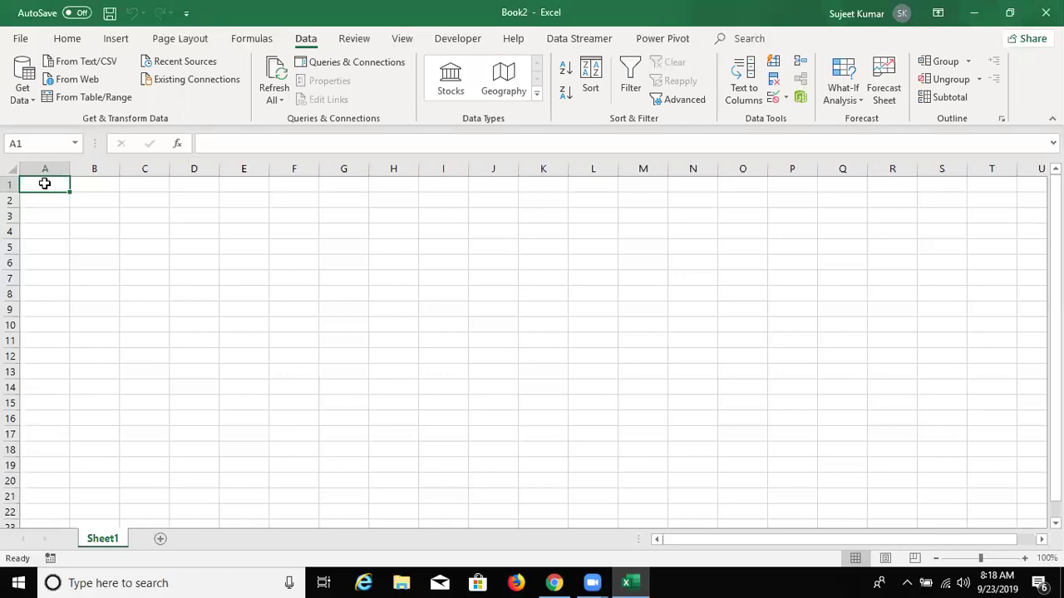
{"action": "left_click_drag", "start_coordinate": [45, 183], "coordinate": [116, 292]}
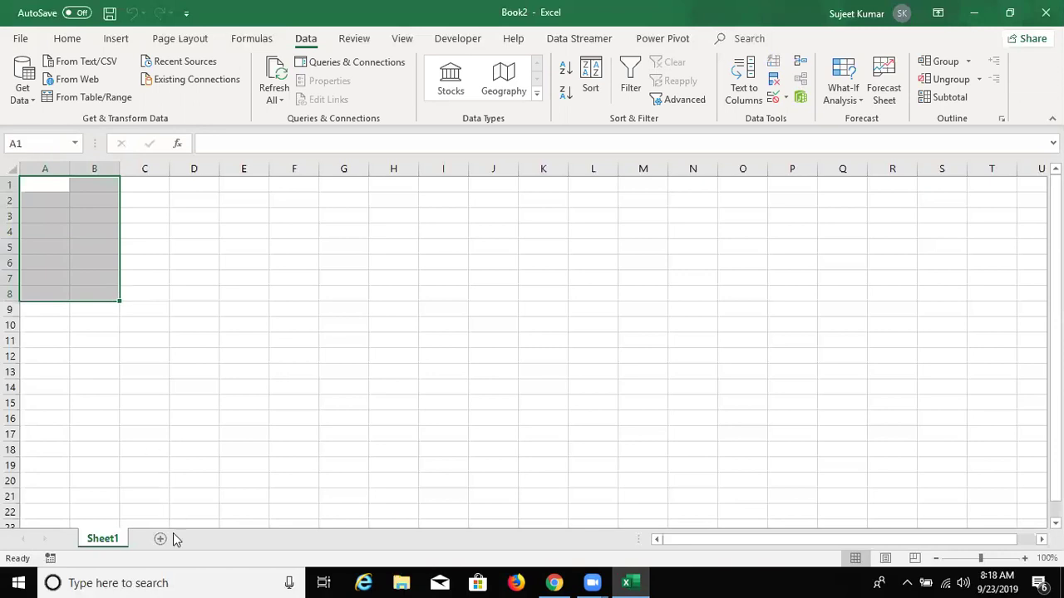
{"action": "left_click", "coordinate": [403, 182]}
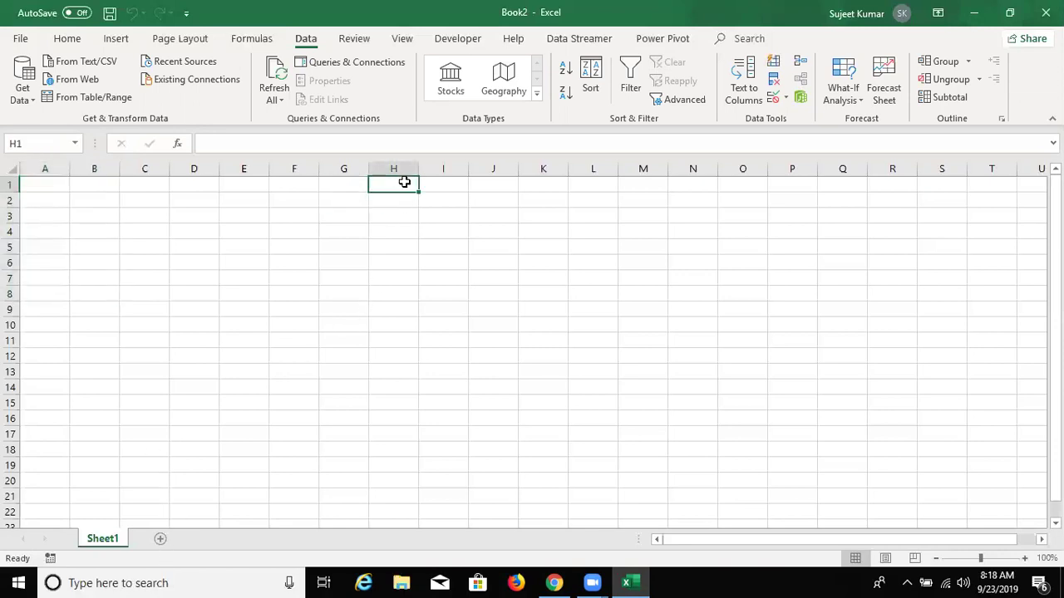
{"action": "type", "text": "="}
{"action": "left_click", "coordinate": [58, 183]}
{"action": "key", "text": "Return"}
{"action": "key", "text": "Up"}
{"action": "key", "text": "Left"}
{"action": "key", "text": "Left"}
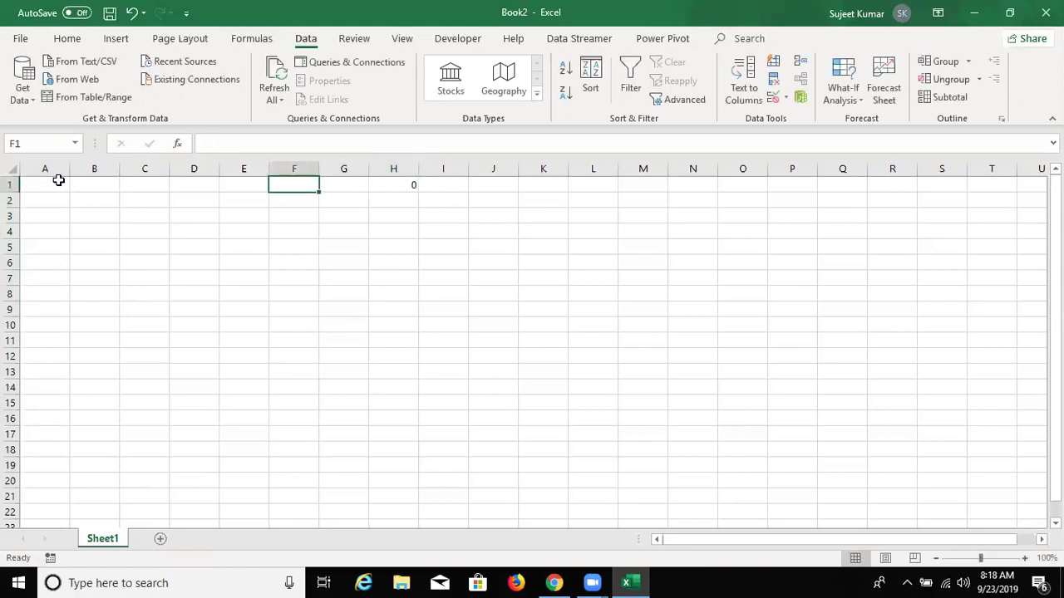
{"action": "left_click", "coordinate": [59, 180]}
{"action": "type", "text": "65"}
{"action": "key", "text": "Return"}
Step: Recheck the H1 formula, enter 65 in A2, and fill the formula down to H2
{"action": "left_click", "coordinate": [59, 181]}
{"action": "key", "text": "Right"}
{"action": "key", "text": "Right"}
{"action": "key", "text": "Right"}
{"action": "key", "text": "Right"}
{"action": "key", "text": "Right"}
{"action": "key", "text": "Right"}
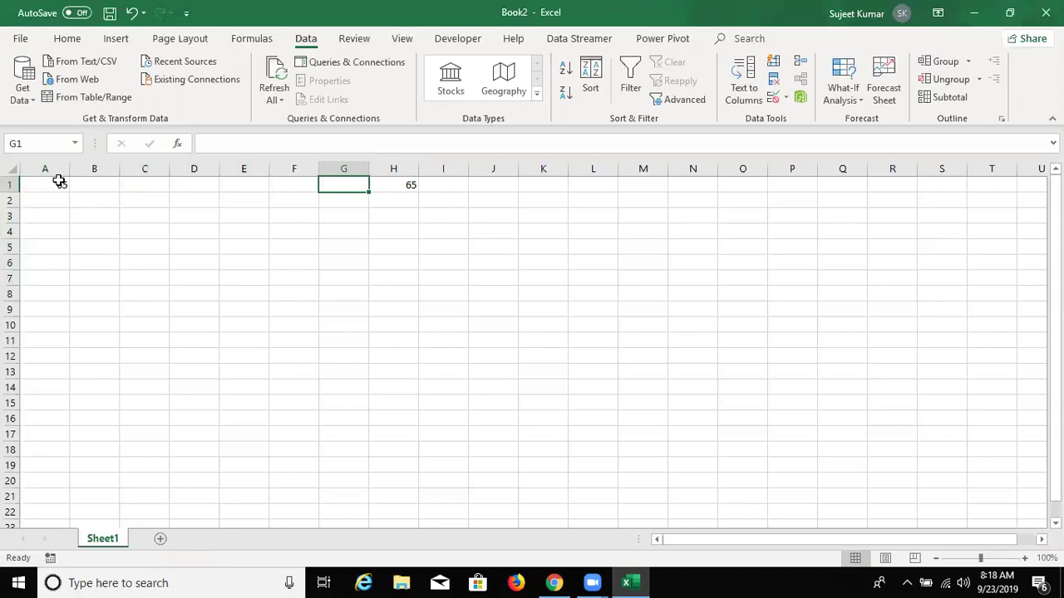
{"action": "key", "text": "Right"}
{"action": "key", "text": "F2"}
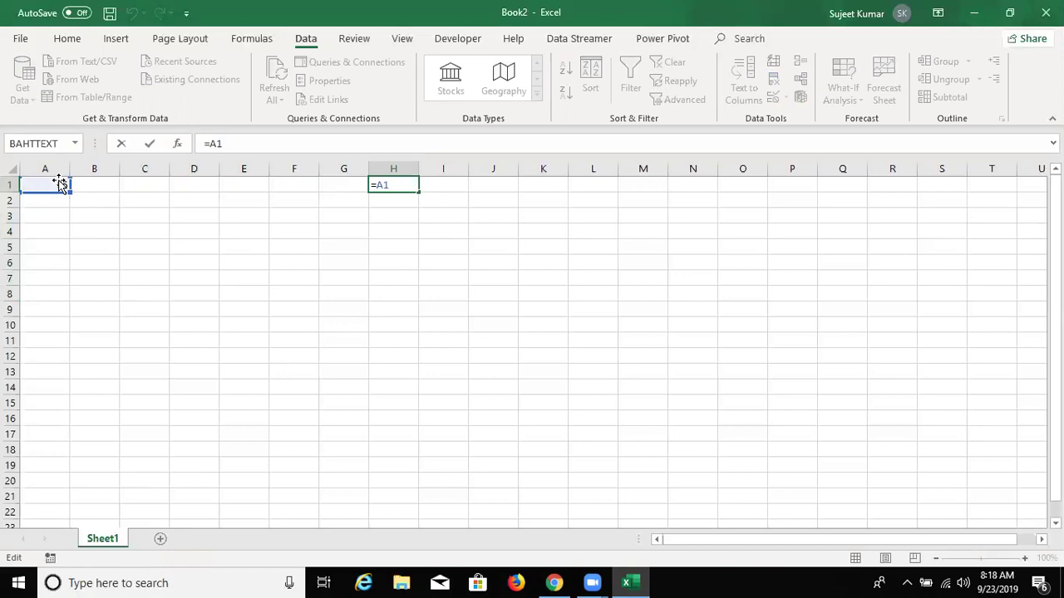
{"action": "key", "text": "ctrl+Return"}
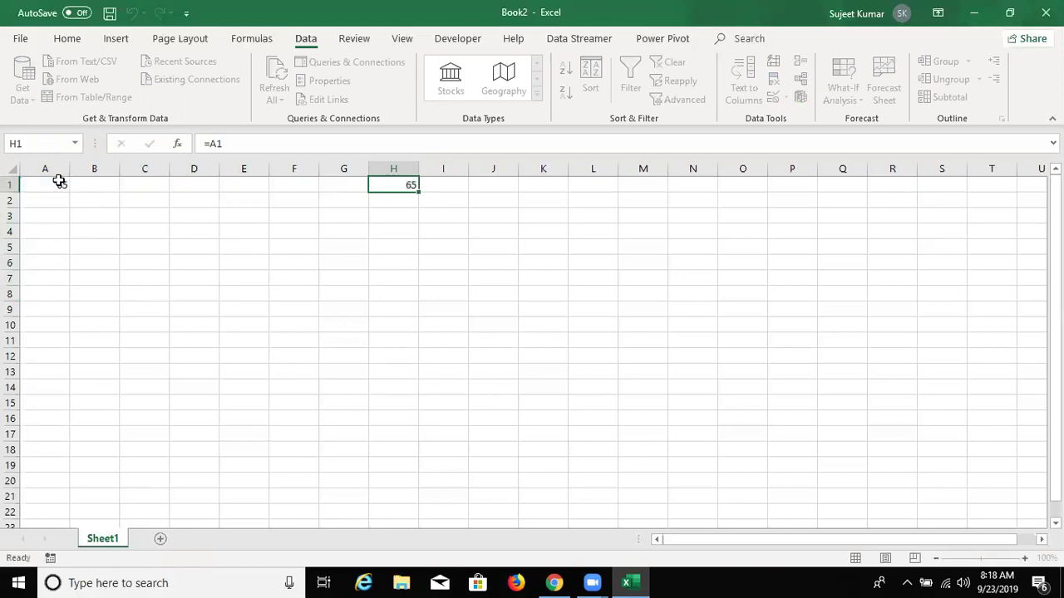
{"action": "left_click", "coordinate": [55, 196]}
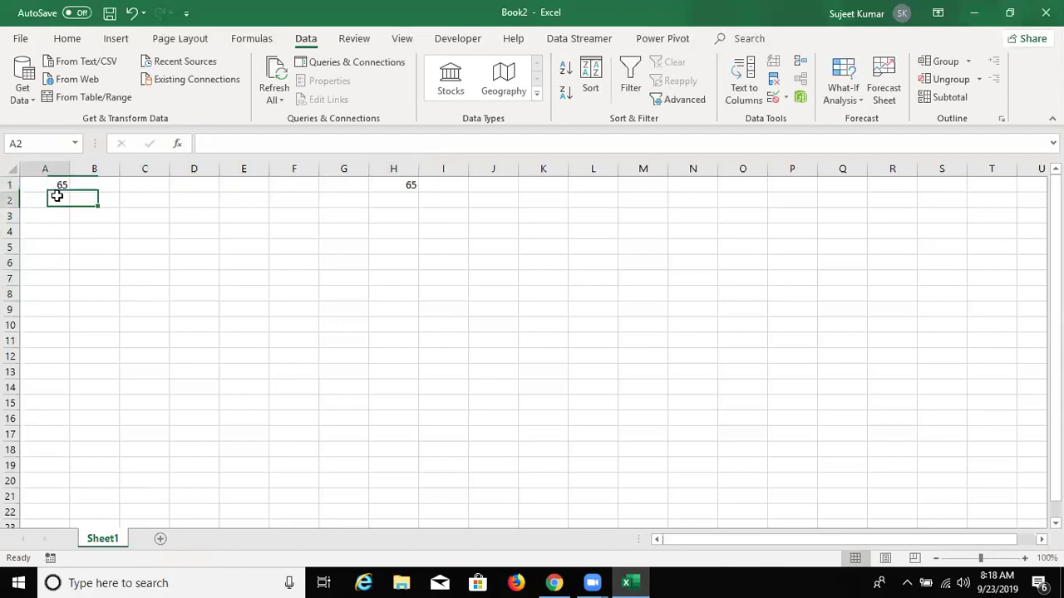
{"action": "type", "text": "65"}
{"action": "key", "text": "Return"}
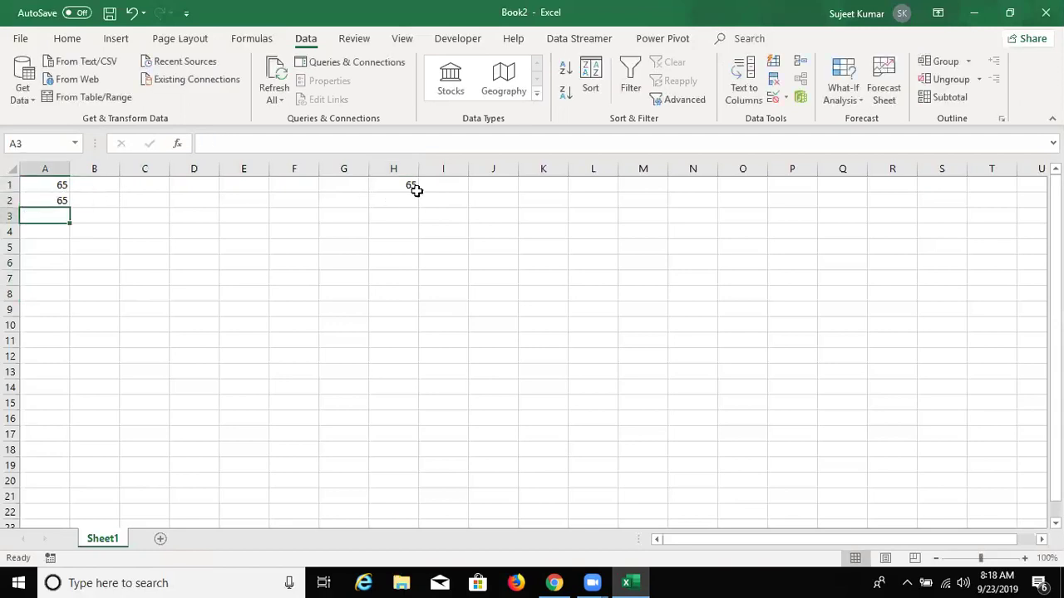
{"action": "left_click", "coordinate": [407, 187]}
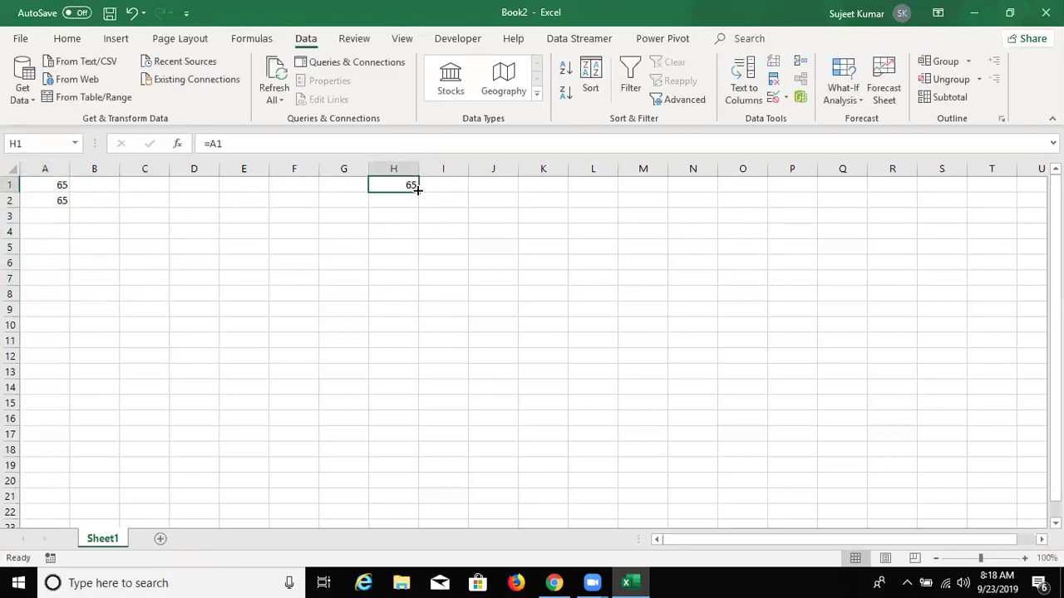
{"action": "left_click_drag", "start_coordinate": [416, 196], "coordinate": [416, 204]}
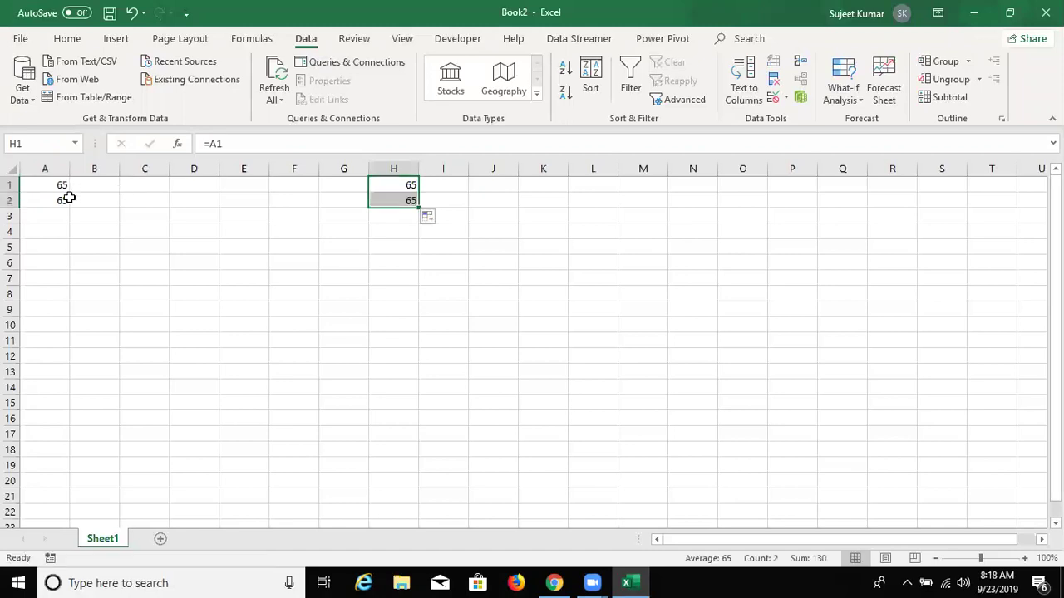
Step: Delete the values in A1:A2 and the formulas in H1:H2, ending at A1
{"action": "left_click", "coordinate": [65, 199]}
{"action": "key", "text": "Delete"}
{"action": "key", "text": "Up"}
{"action": "key", "text": "Delete"}
{"action": "key", "text": "Right"}
{"action": "key", "text": "Right"}
{"action": "key", "text": "Right"}
{"action": "key", "text": "Right"}
{"action": "key", "text": "Right"}
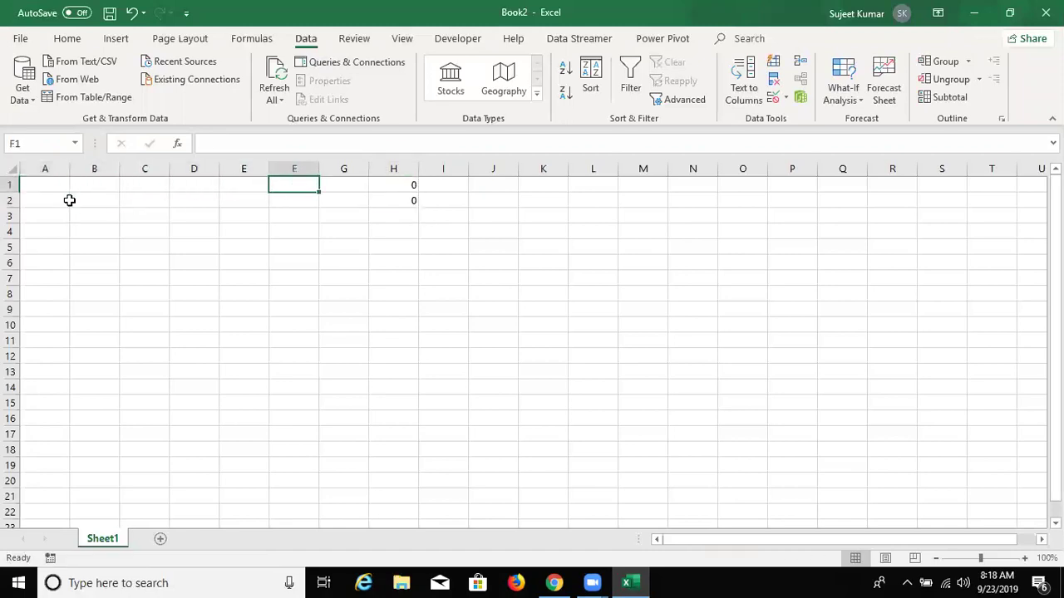
{"action": "key", "text": "Right"}
{"action": "key", "text": "Right"}
{"action": "key", "text": "Right"}
{"action": "key", "text": "Left"}
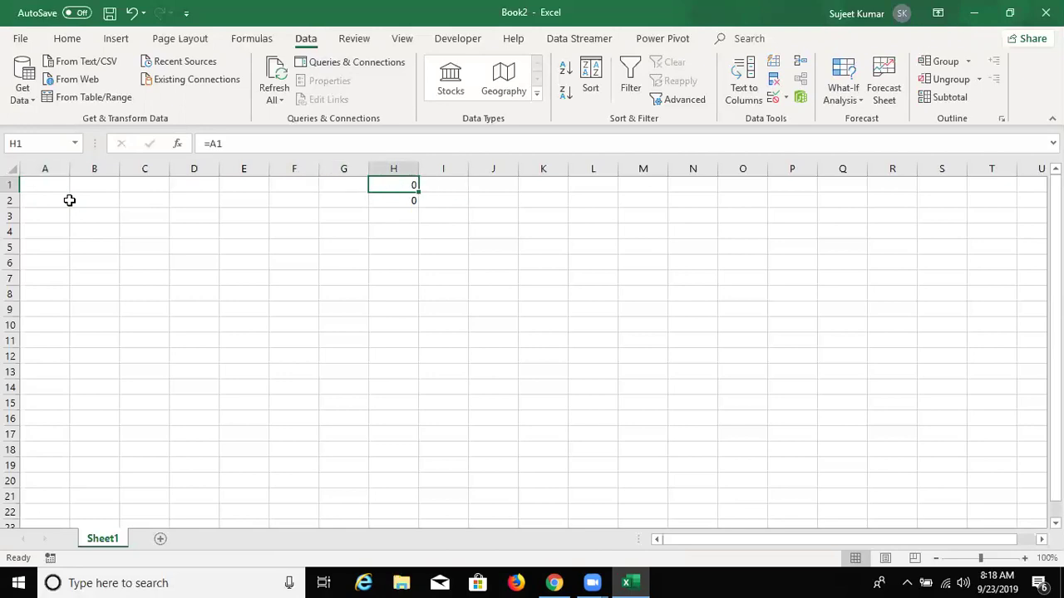
{"action": "key", "text": "shift+Down"}
{"action": "key", "text": "Delete"}
{"action": "key", "text": "shift+Up"}
{"action": "key", "text": "Left"}
{"action": "key", "text": "ctrl+Home"}
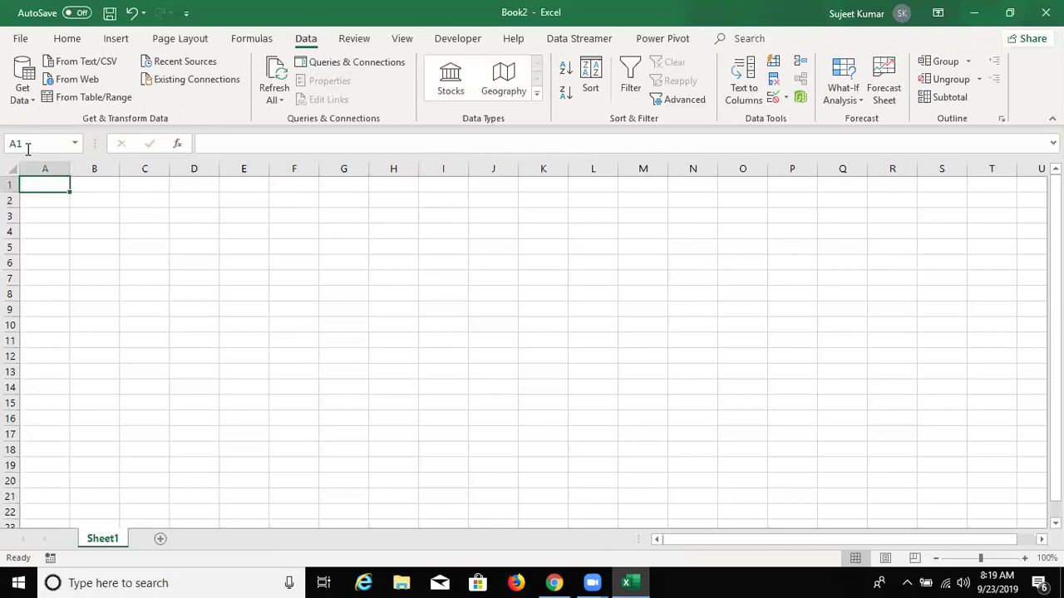
Step: Choose Get Data > From File > From Workbook to import another Excel workbook
{"action": "left_click", "coordinate": [36, 109]}
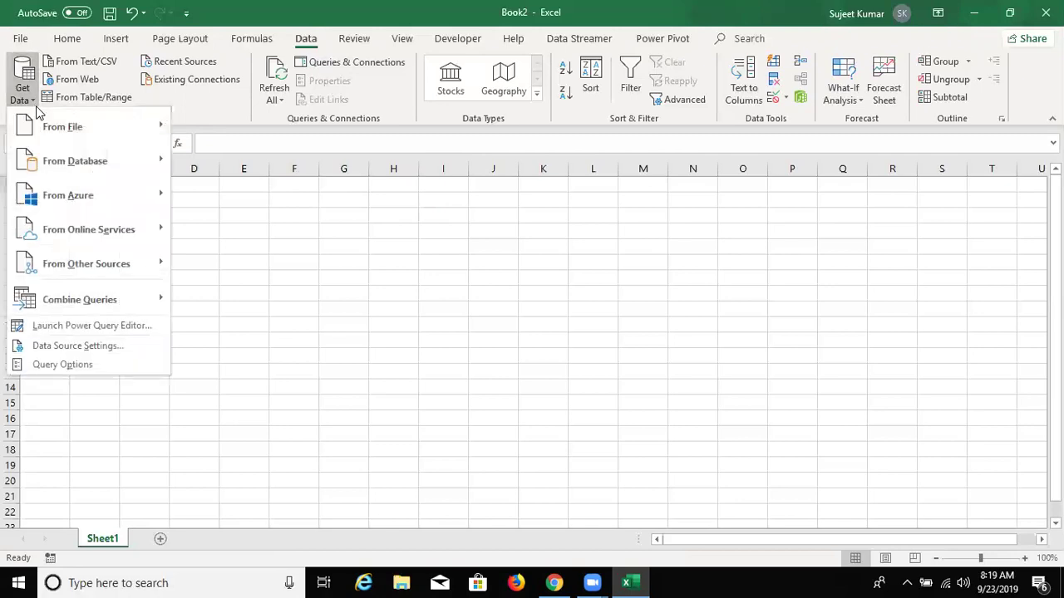
{"action": "mouse_move", "coordinate": [45, 124]}
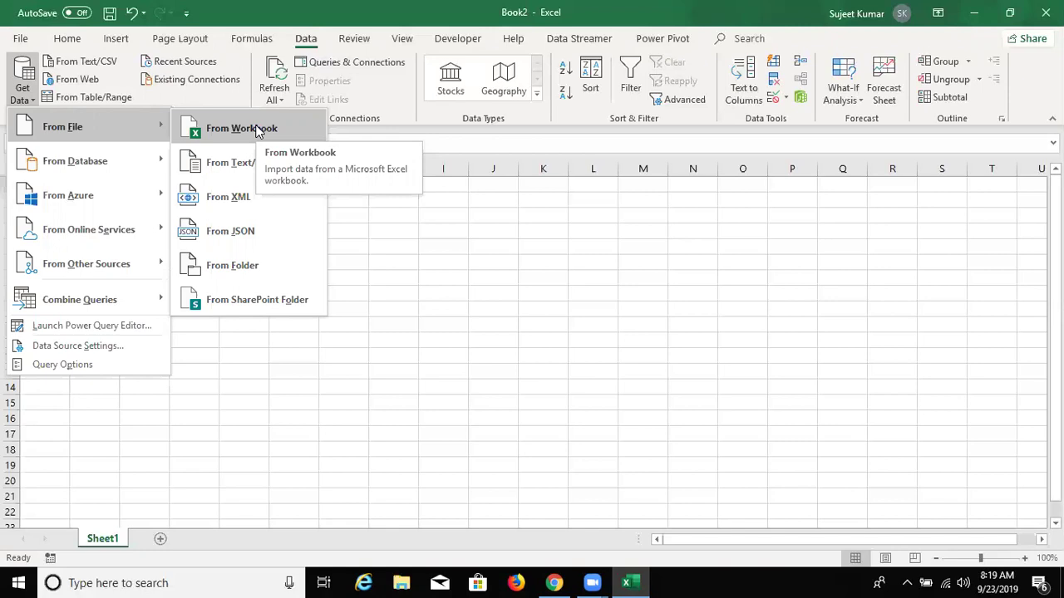
{"action": "left_click", "coordinate": [257, 129]}
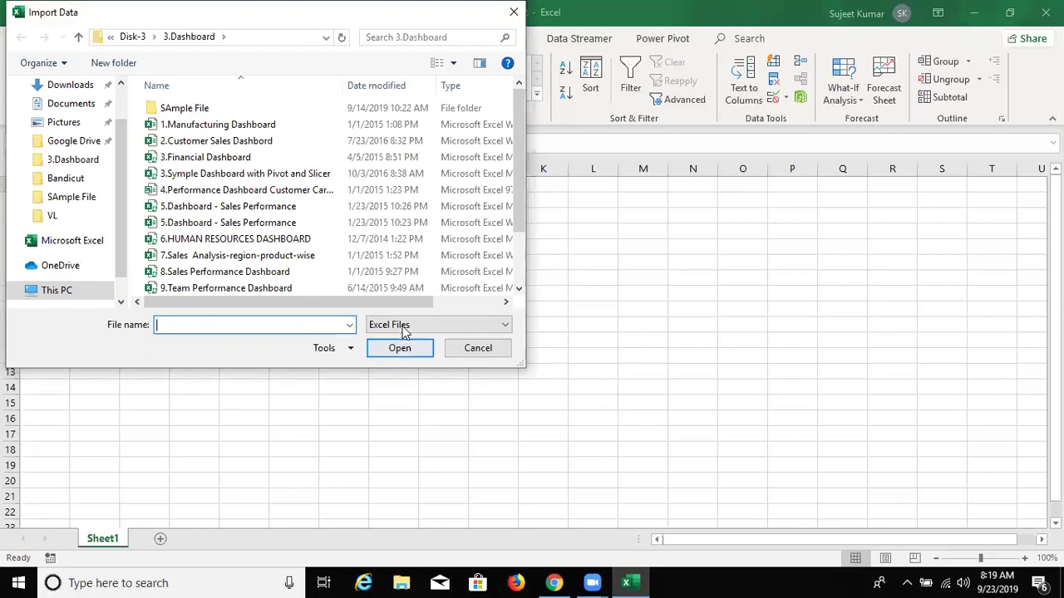
Step: Filter to All Files, open Documents, and import the Data workbook
{"action": "left_click", "coordinate": [405, 330]}
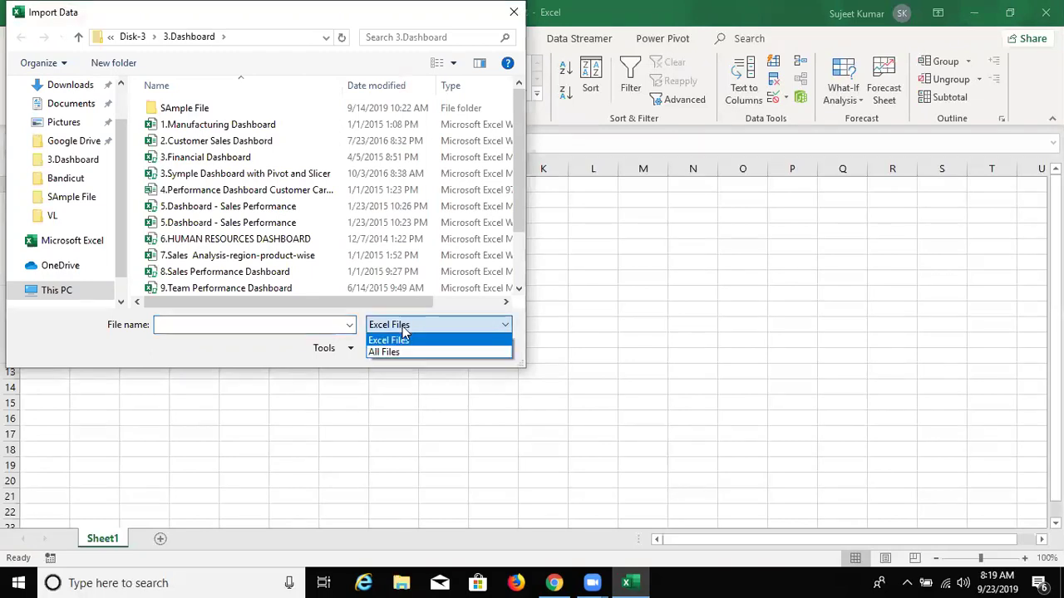
{"action": "left_click", "coordinate": [405, 353]}
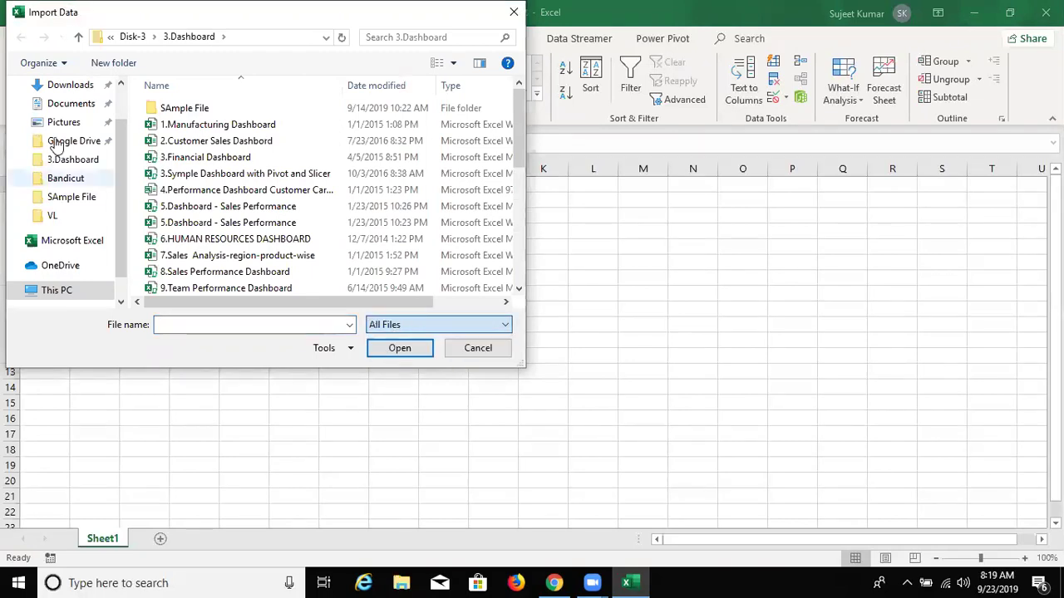
{"action": "left_click", "coordinate": [87, 106]}
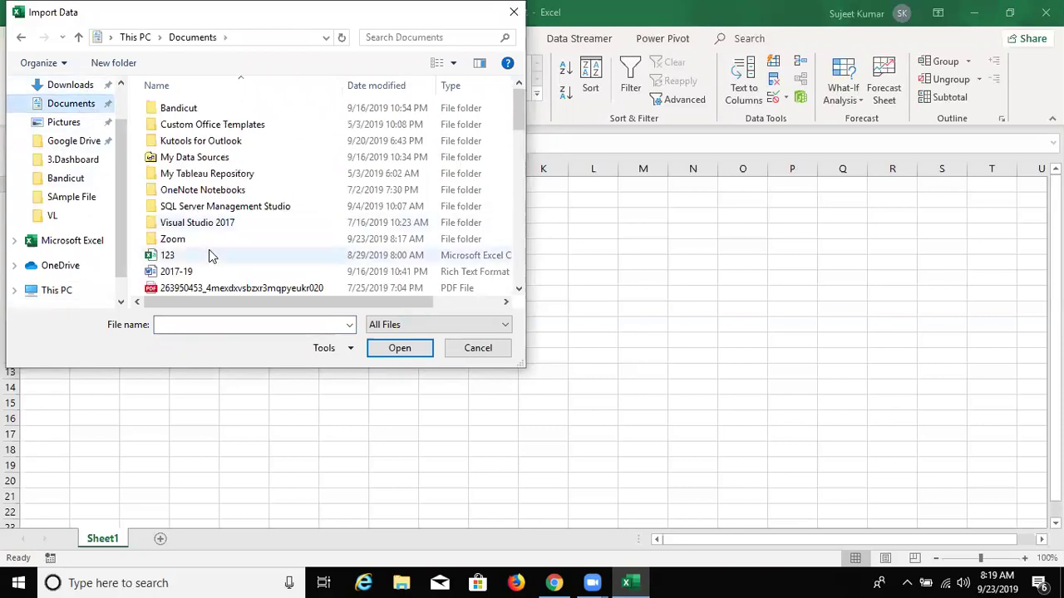
{"action": "left_click", "coordinate": [519, 288]}
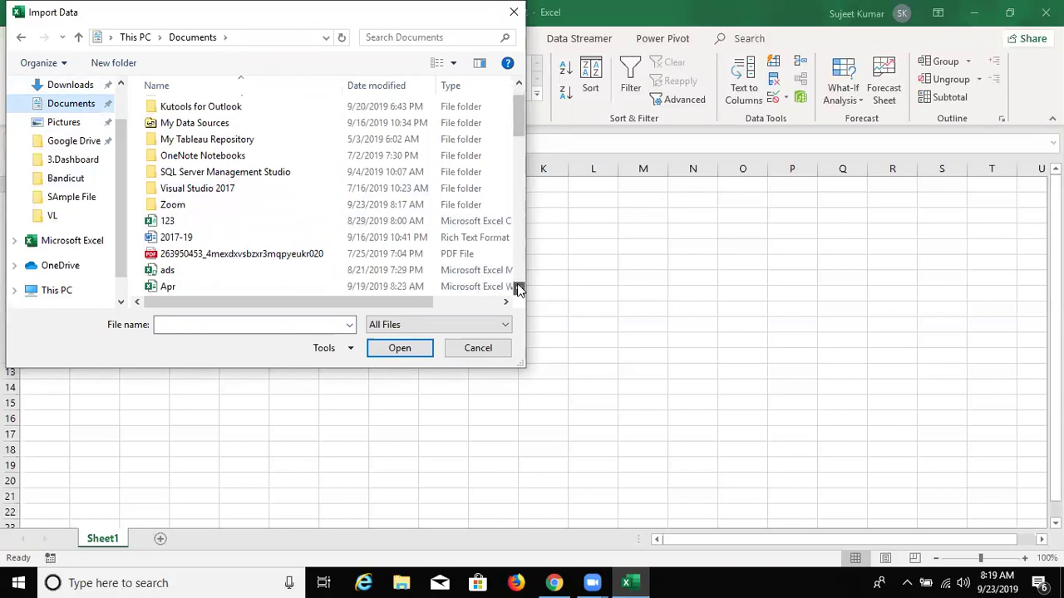
{"action": "left_click", "coordinate": [517, 288]}
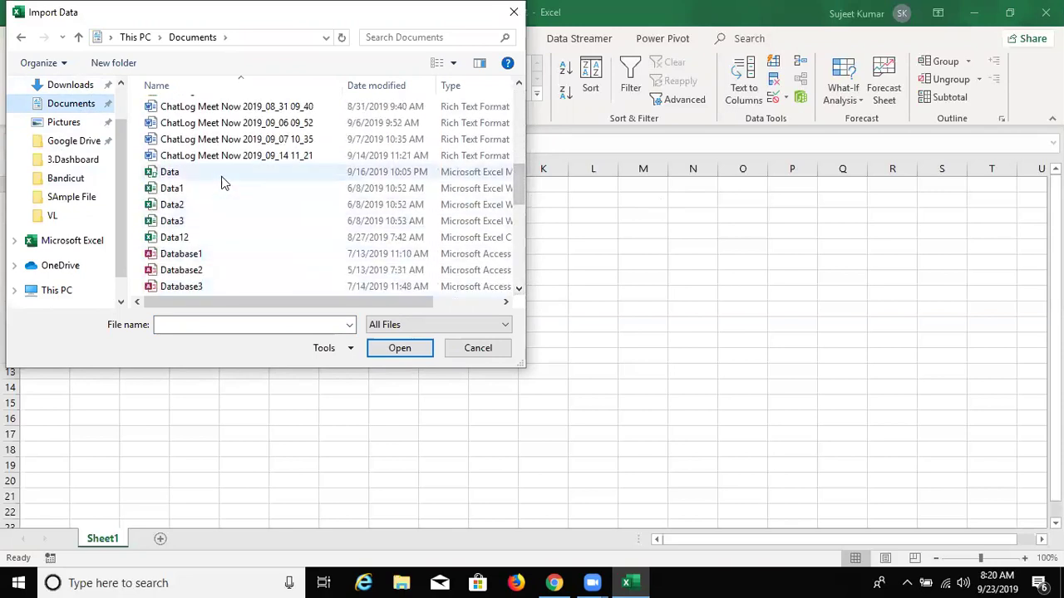
{"action": "left_click", "coordinate": [221, 173]}
{"action": "left_click", "coordinate": [417, 350]}
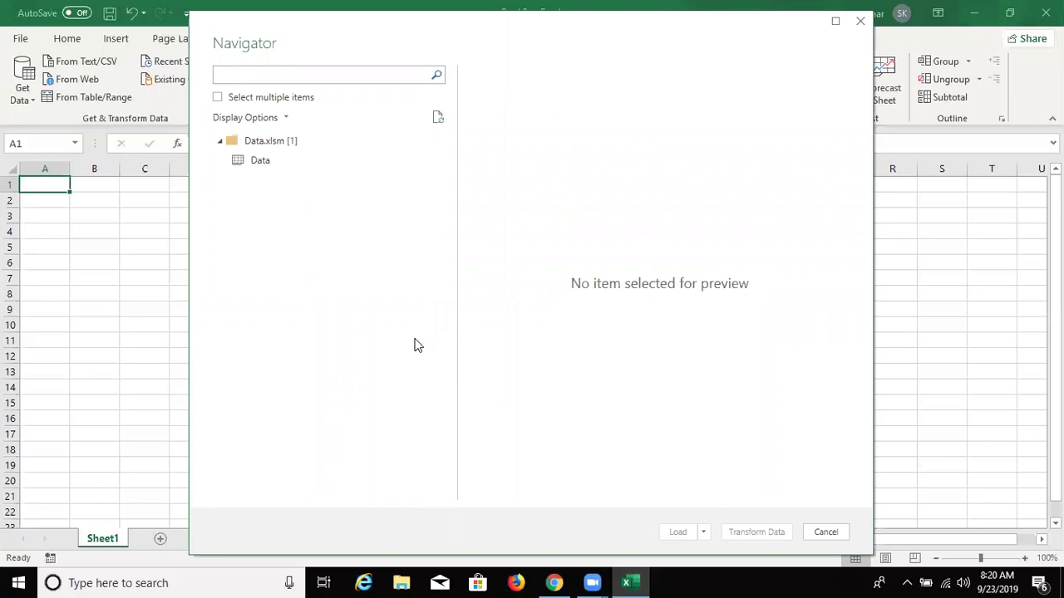
Step: Preview the Data table in the Navigator and load it into a new sheet
{"action": "left_click", "coordinate": [268, 163]}
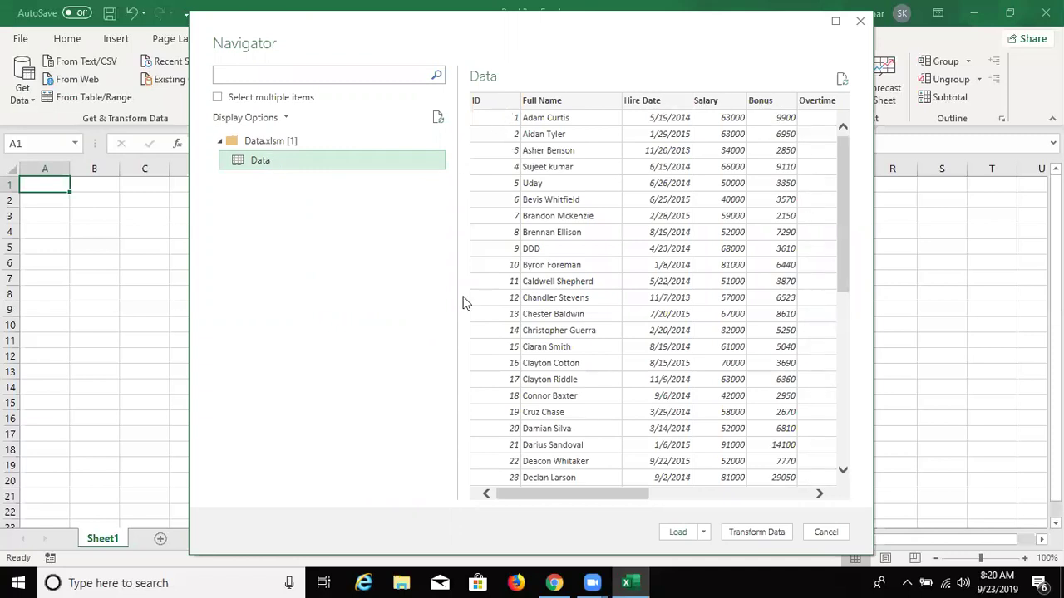
{"action": "left_click", "coordinate": [678, 535]}
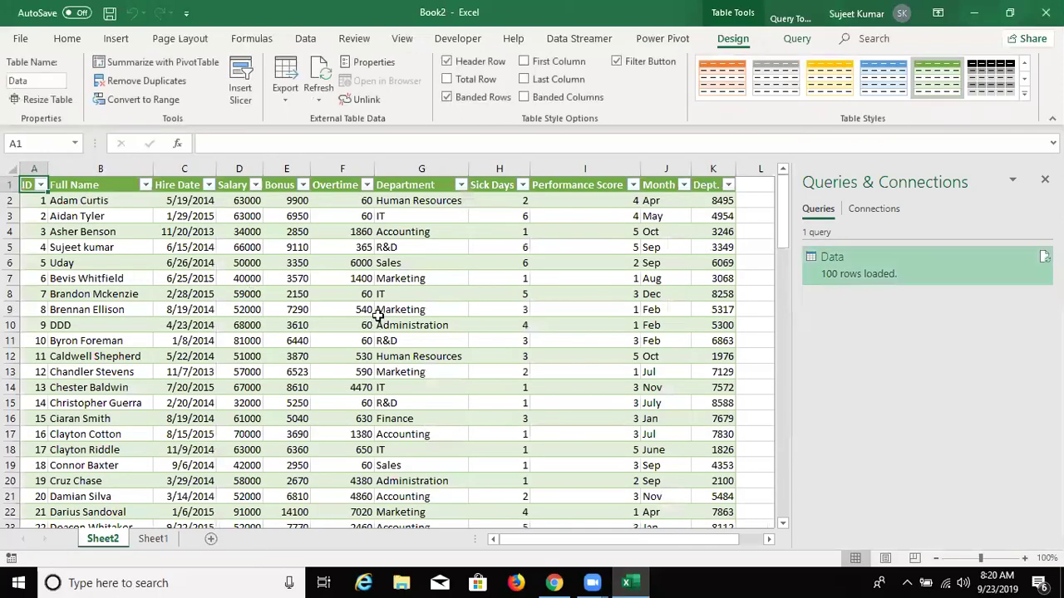
Step: Close the Queries & Connections pane and switch back to Sheet1
{"action": "left_click", "coordinate": [391, 309]}
{"action": "left_click", "coordinate": [1045, 180]}
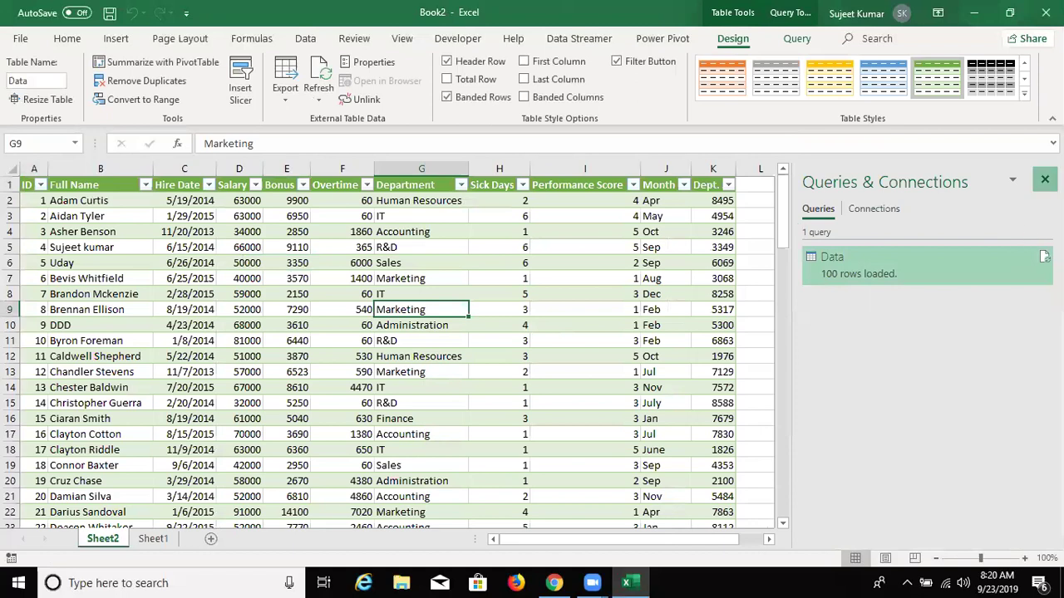
{"action": "left_click", "coordinate": [670, 259]}
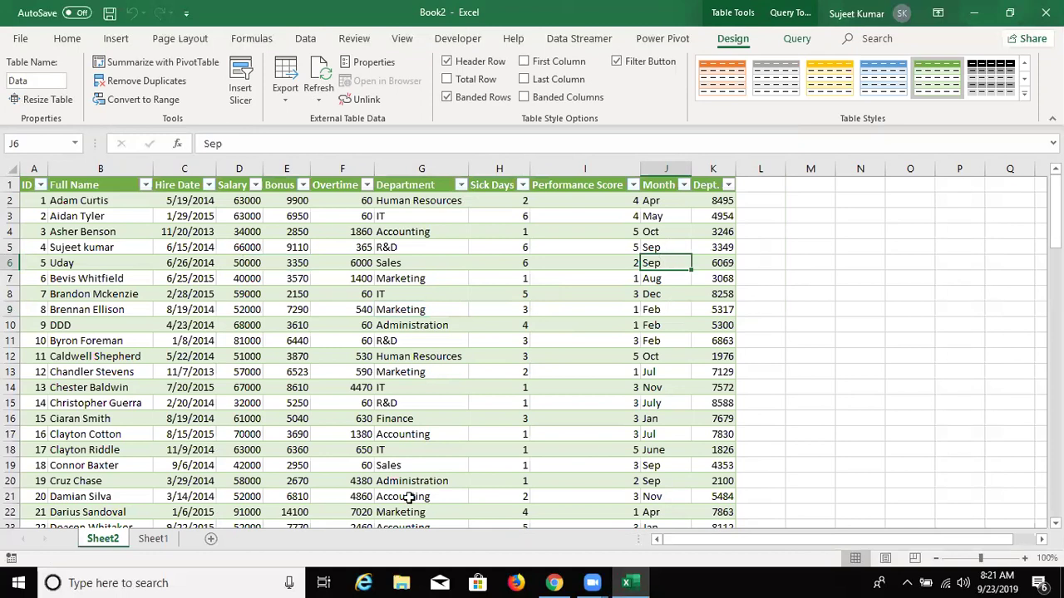
{"action": "left_click", "coordinate": [152, 540]}
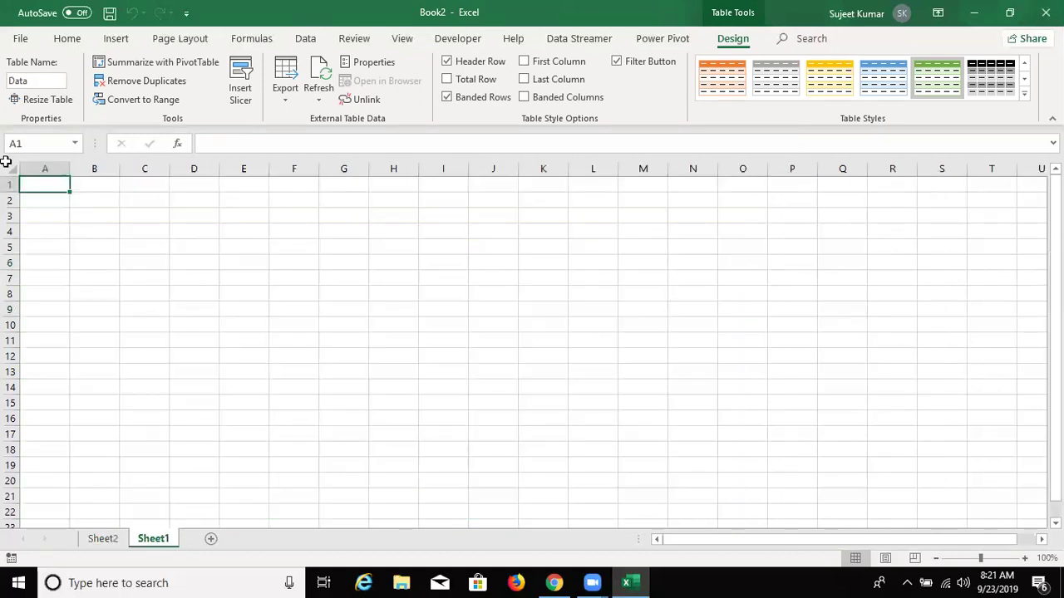
Step: Choose Data > Get Data > From Database > From Microsoft Access Database
{"action": "left_click", "coordinate": [305, 39]}
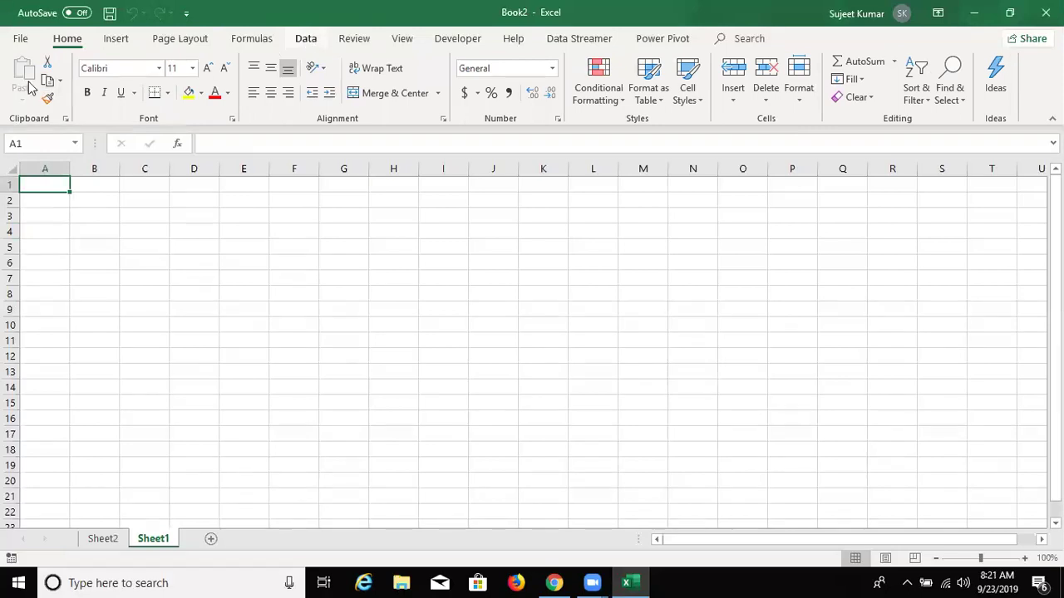
{"action": "left_click", "coordinate": [23, 83]}
{"action": "mouse_move", "coordinate": [63, 129]}
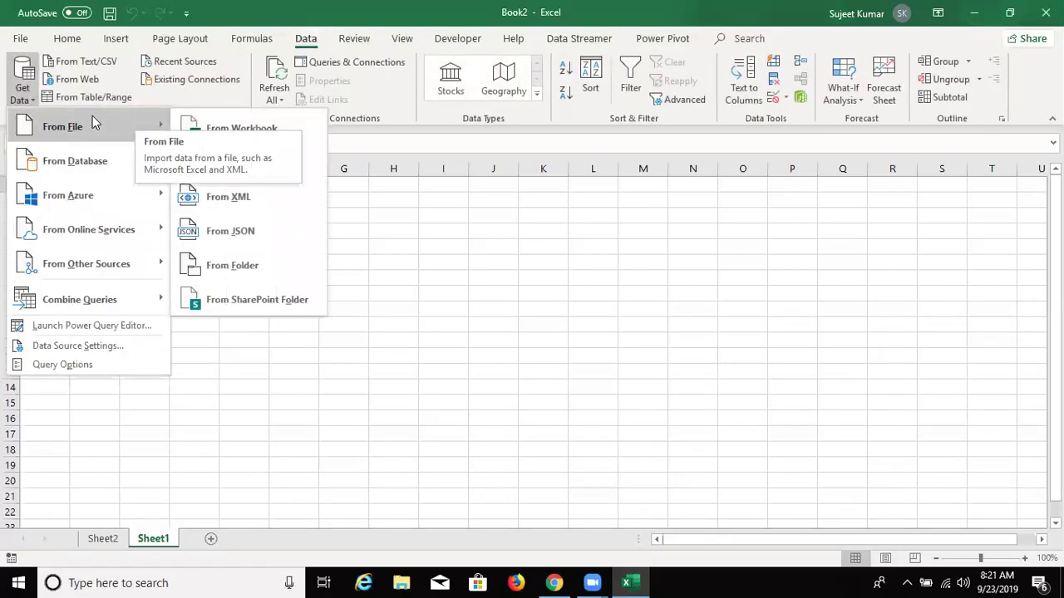
{"action": "mouse_move", "coordinate": [93, 152]}
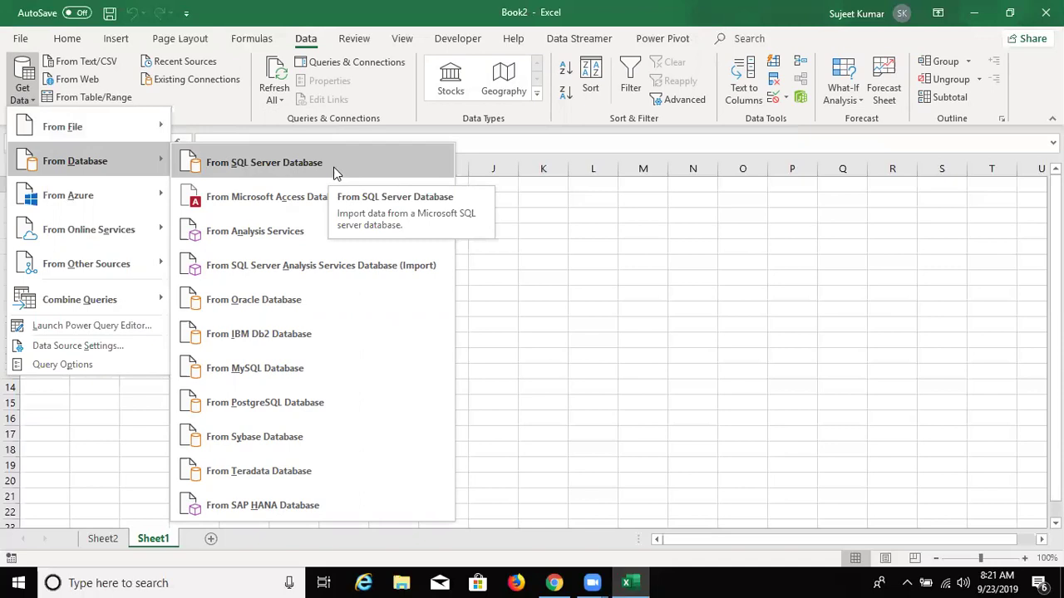
{"action": "left_click", "coordinate": [251, 198]}
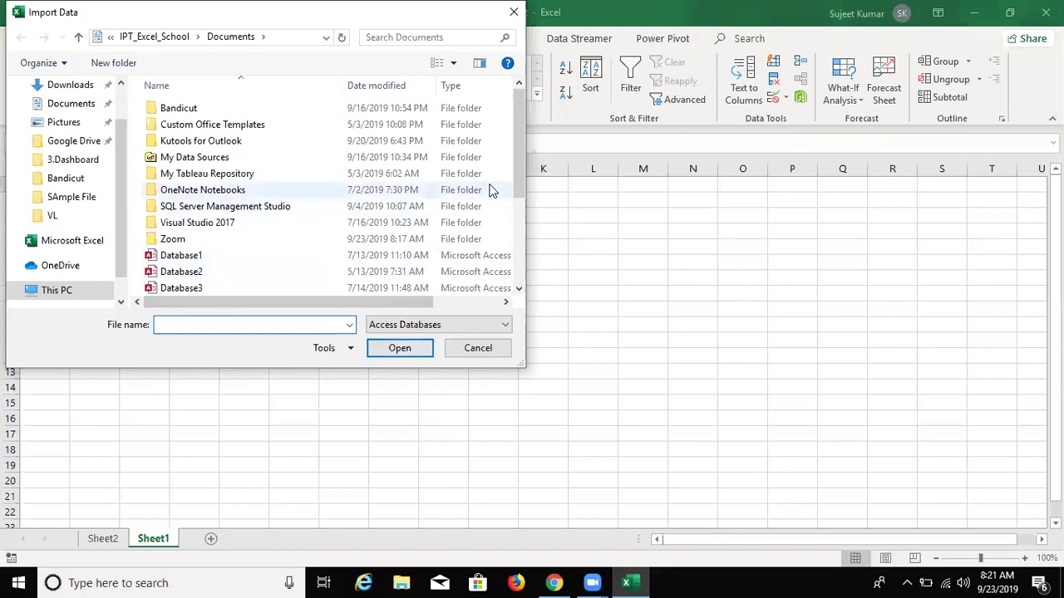
Step: Select the Link_Data database in the Import Data dialog and import it
{"action": "left_click_drag", "start_coordinate": [520, 178], "coordinate": [518, 292]}
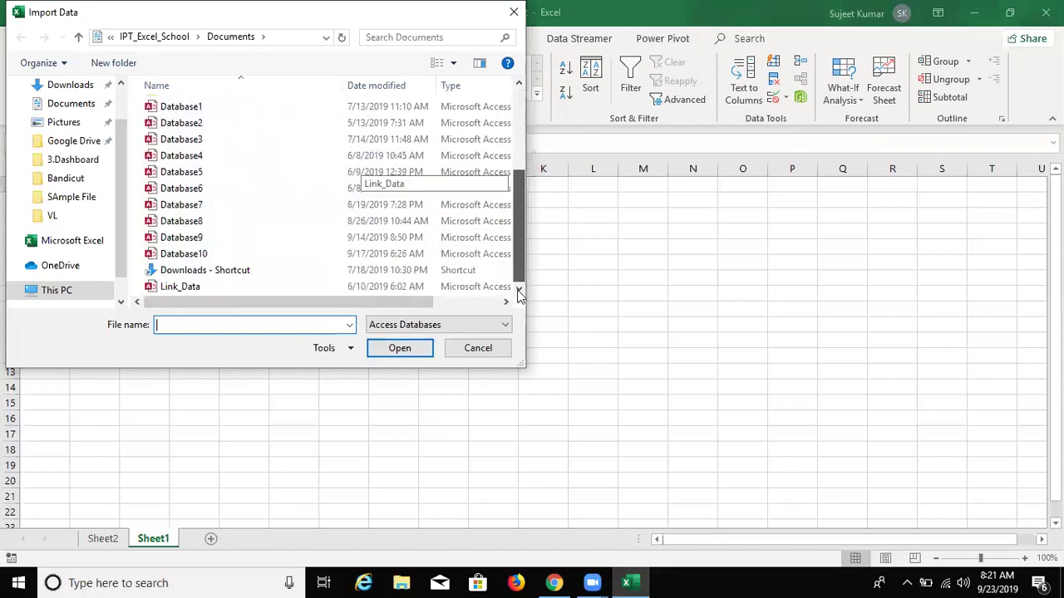
{"action": "left_click", "coordinate": [203, 287]}
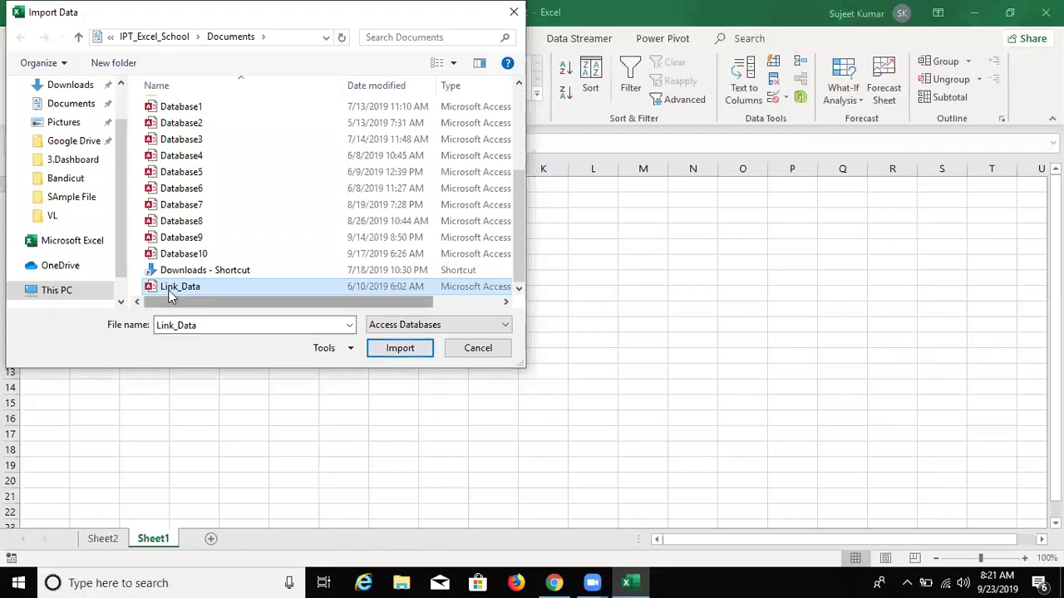
{"action": "left_click", "coordinate": [421, 354]}
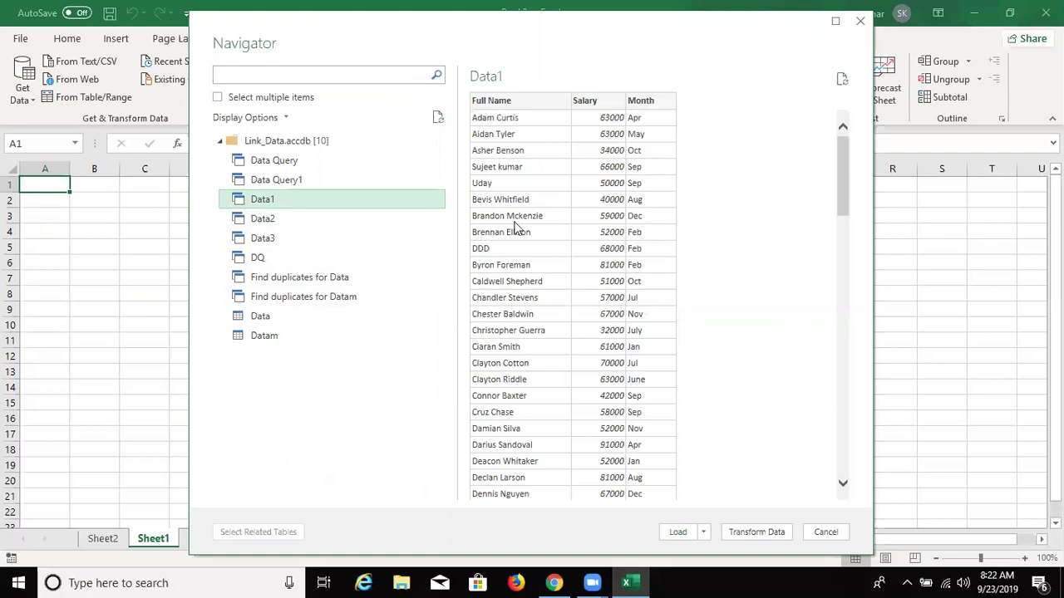
Step: Preview Data2 and Data3, then load the Data table into a new sheet
{"action": "left_click", "coordinate": [311, 222]}
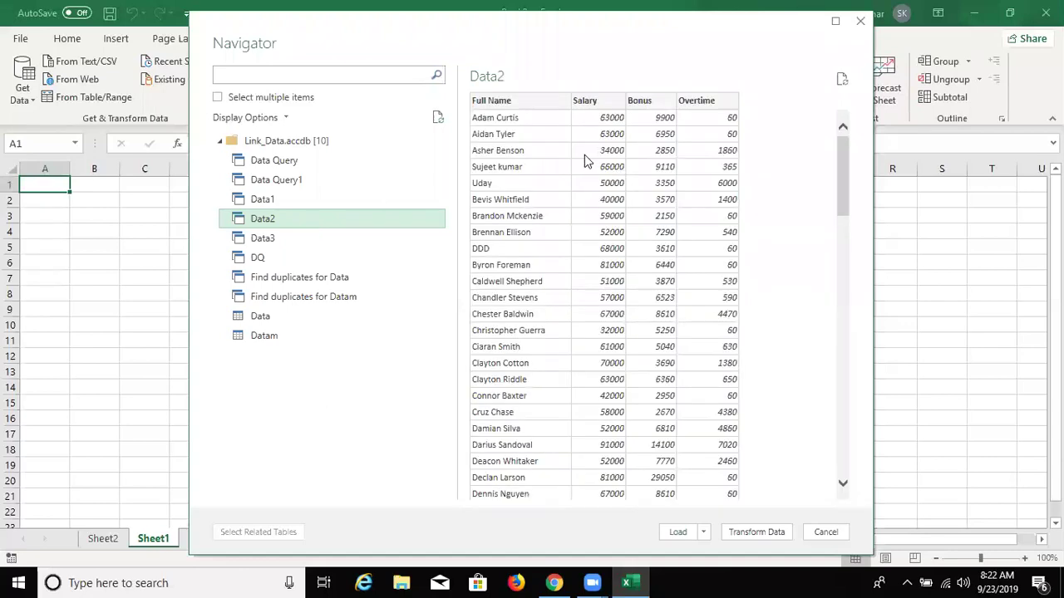
{"action": "left_click", "coordinate": [292, 244]}
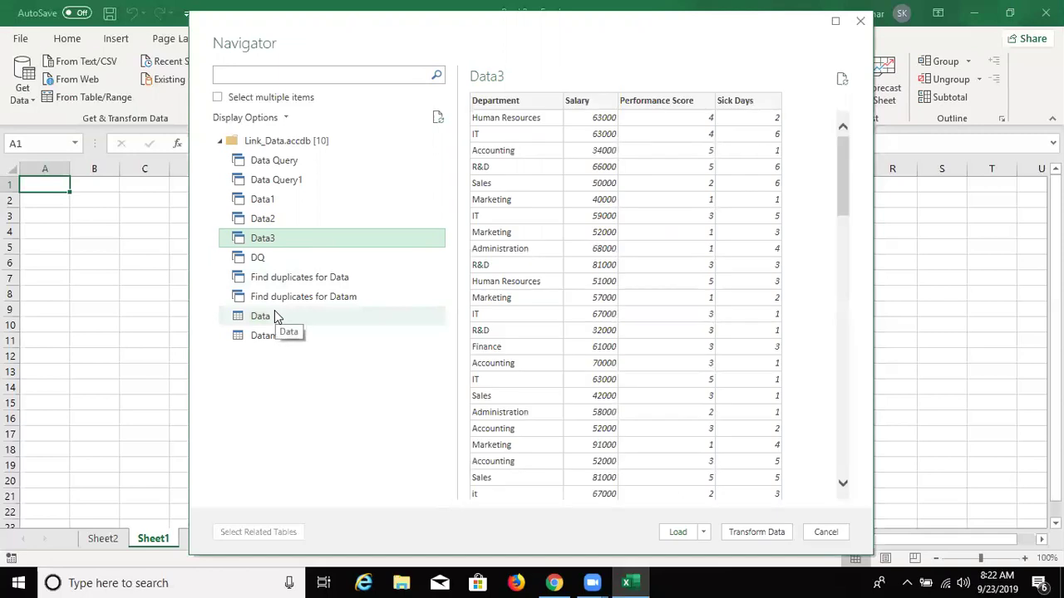
{"action": "left_click", "coordinate": [277, 315]}
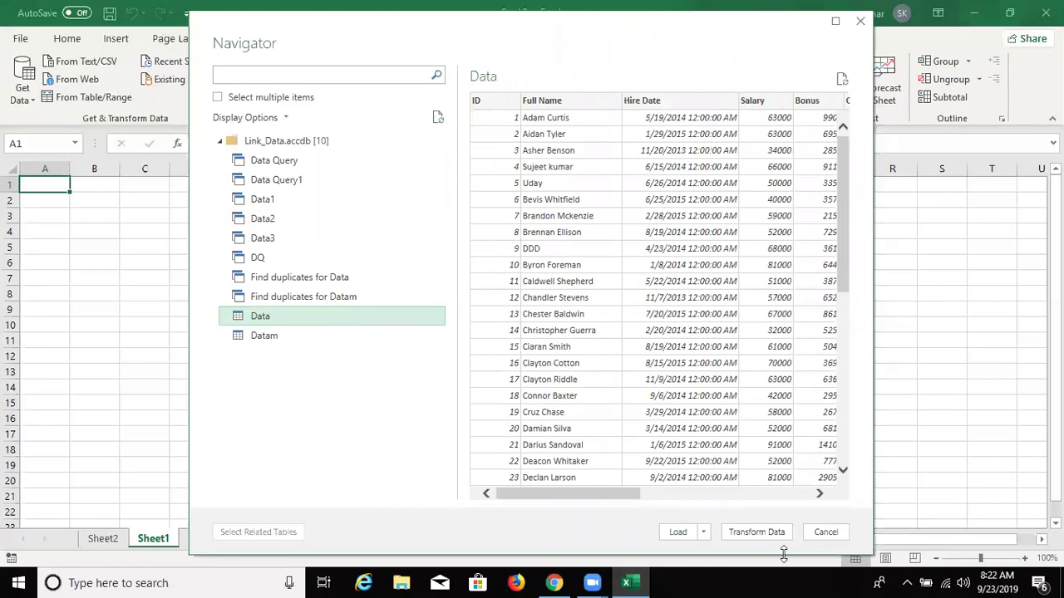
{"action": "left_click", "coordinate": [668, 532]}
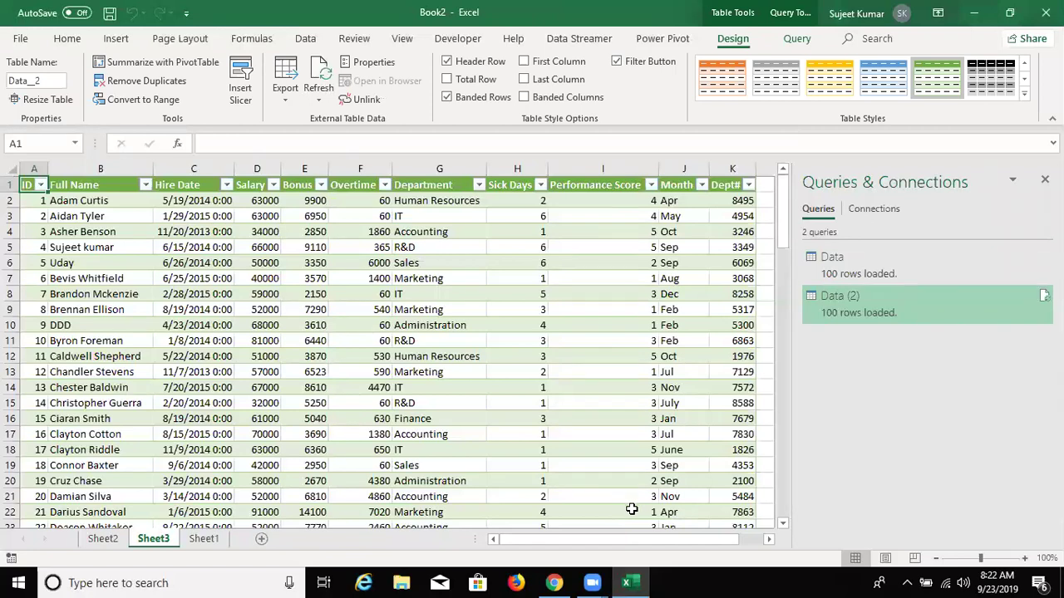
Step: Return to the empty Sheet1 with the Data tab showing
{"action": "left_click", "coordinate": [224, 278]}
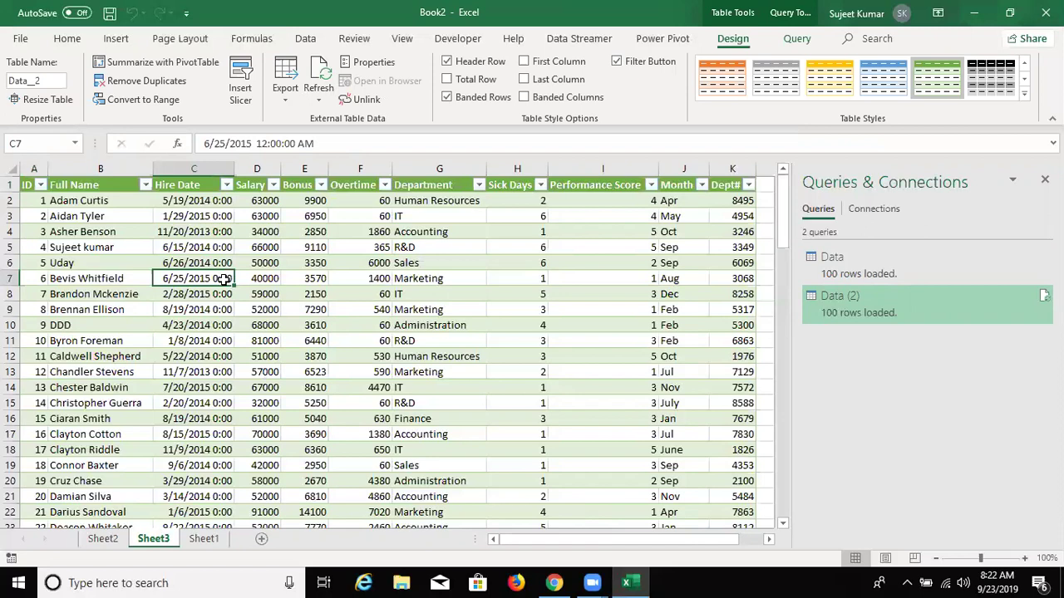
{"action": "left_click", "coordinate": [220, 539]}
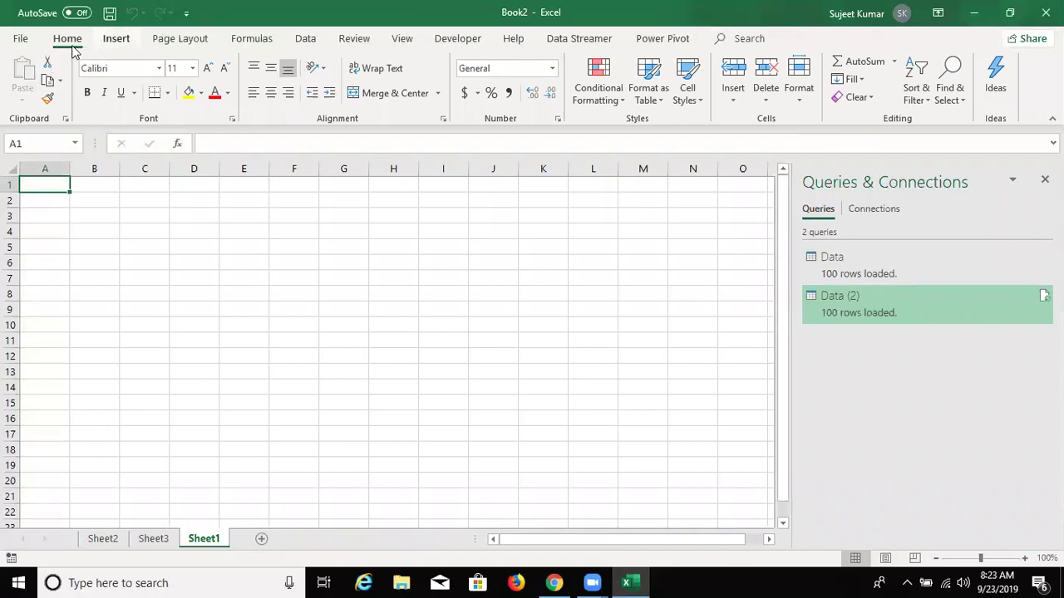
{"action": "scroll", "coordinate": [72, 50], "scroll_direction": "down", "scroll_amount": 1}
{"action": "scroll", "coordinate": [71, 48], "scroll_direction": "up", "scroll_amount": 1}
{"action": "left_click", "coordinate": [117, 43]}
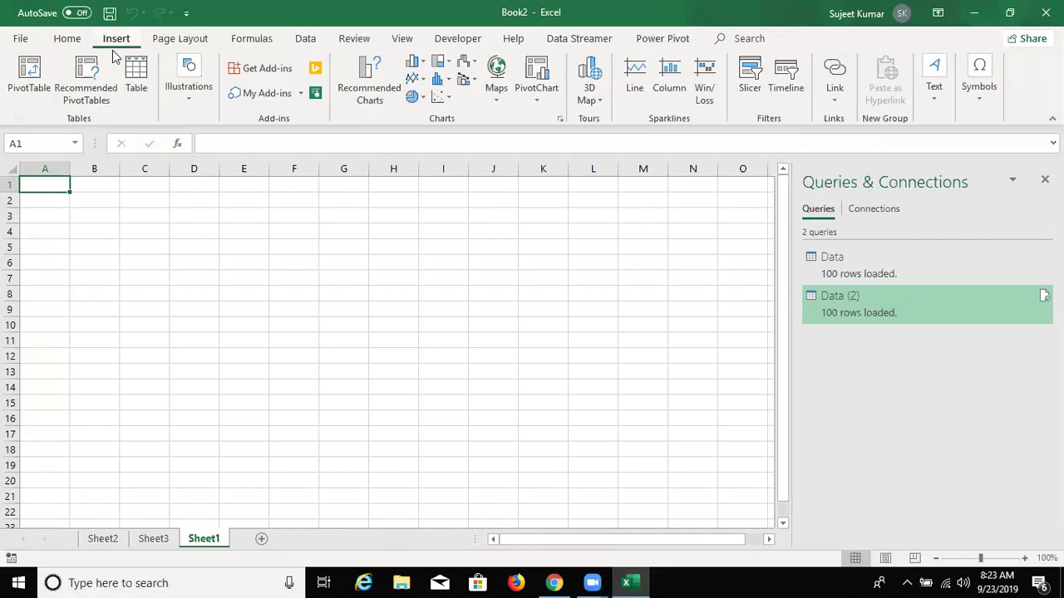
{"action": "left_click", "coordinate": [297, 41]}
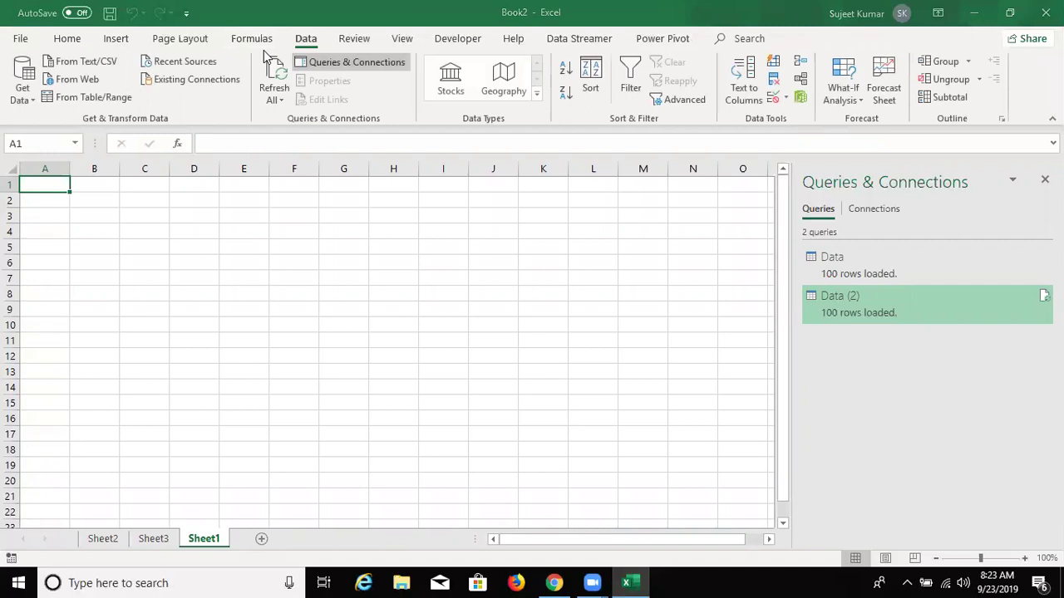
Step: Search 'sql' in Windows and launch Microsoft SQL Server Management Studio 18
{"action": "key", "text": "super"}
{"action": "type", "text": "sql"}
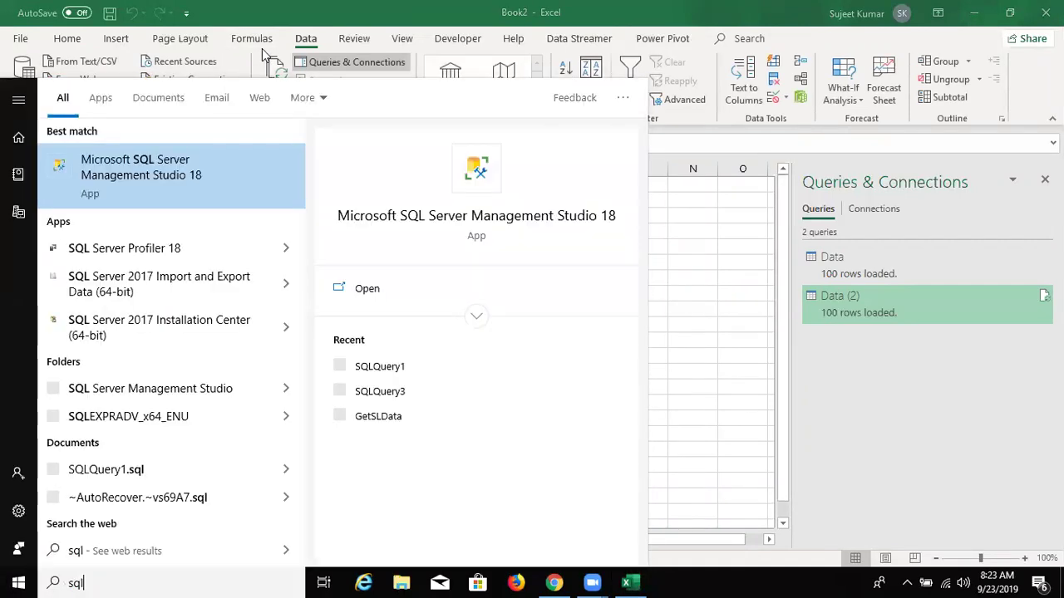
{"action": "left_click", "coordinate": [448, 219]}
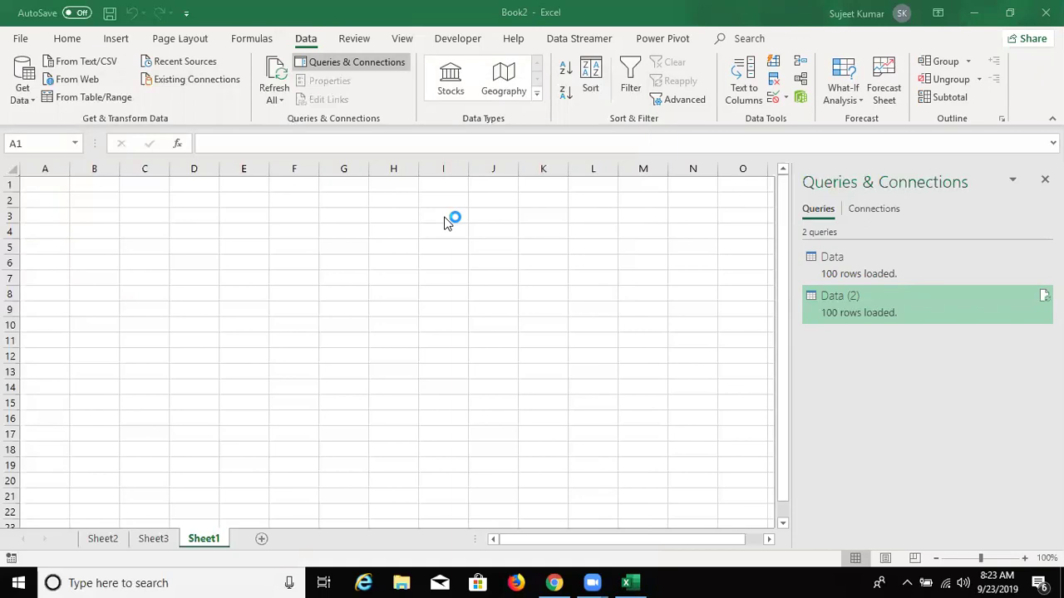
Step: From cell A1, show the Get Data online-service sources, from SharePoint Online List to Salesforce Reports
{"action": "left_click", "coordinate": [50, 184]}
{"action": "left_click", "coordinate": [22, 92]}
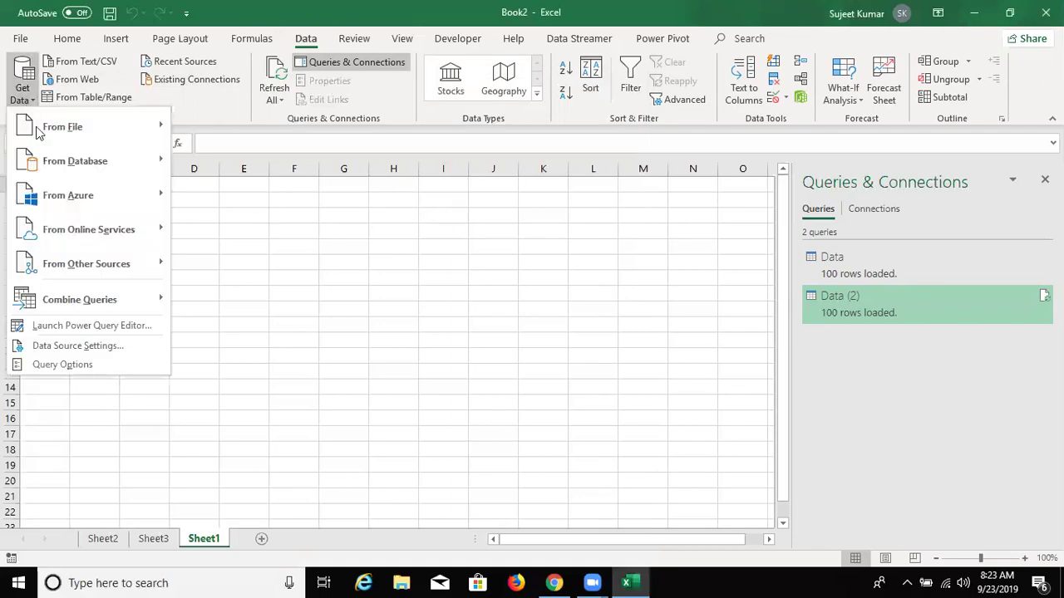
{"action": "mouse_move", "coordinate": [48, 164]}
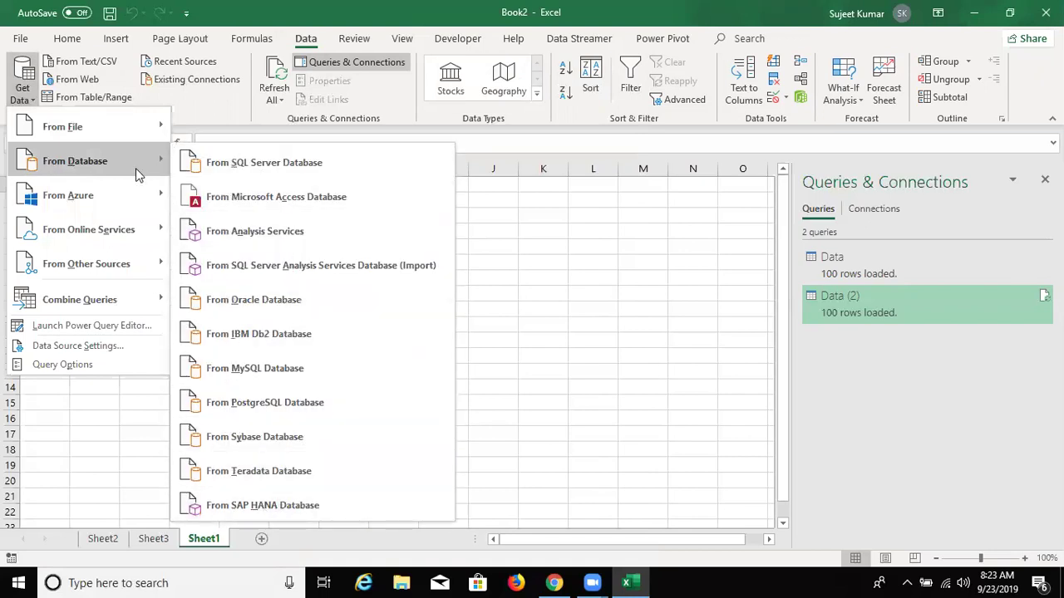
{"action": "mouse_move", "coordinate": [123, 234]}
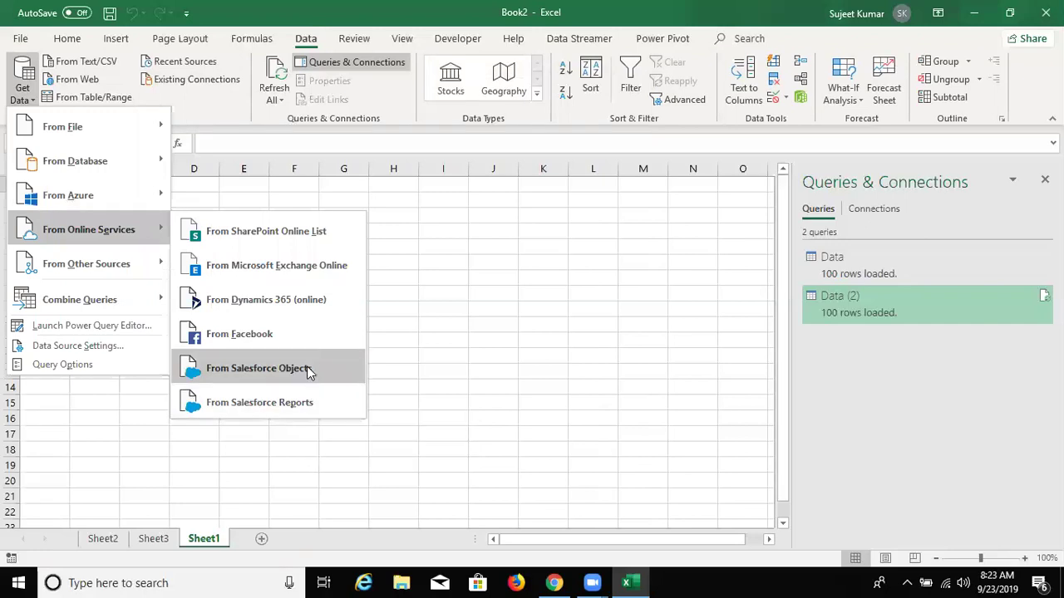
Step: Start a Facebook import, accept the third-party connector warning, and enter the account e-mail as user
{"action": "left_click", "coordinate": [287, 340]}
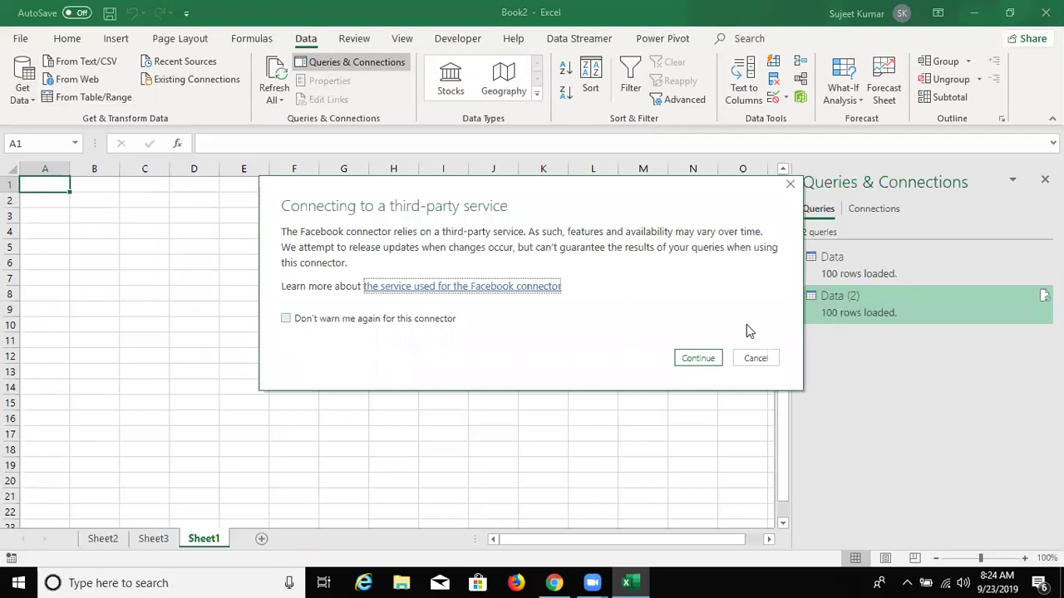
{"action": "left_click", "coordinate": [684, 358]}
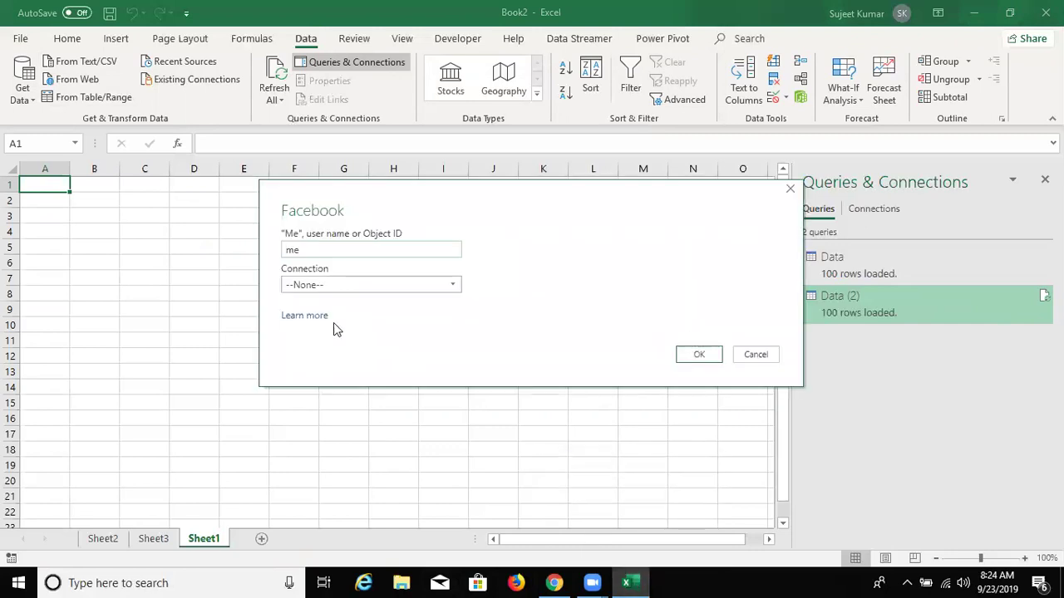
{"action": "left_click_drag", "start_coordinate": [320, 249], "coordinate": [269, 249]}
{"action": "key", "text": "Tab"}
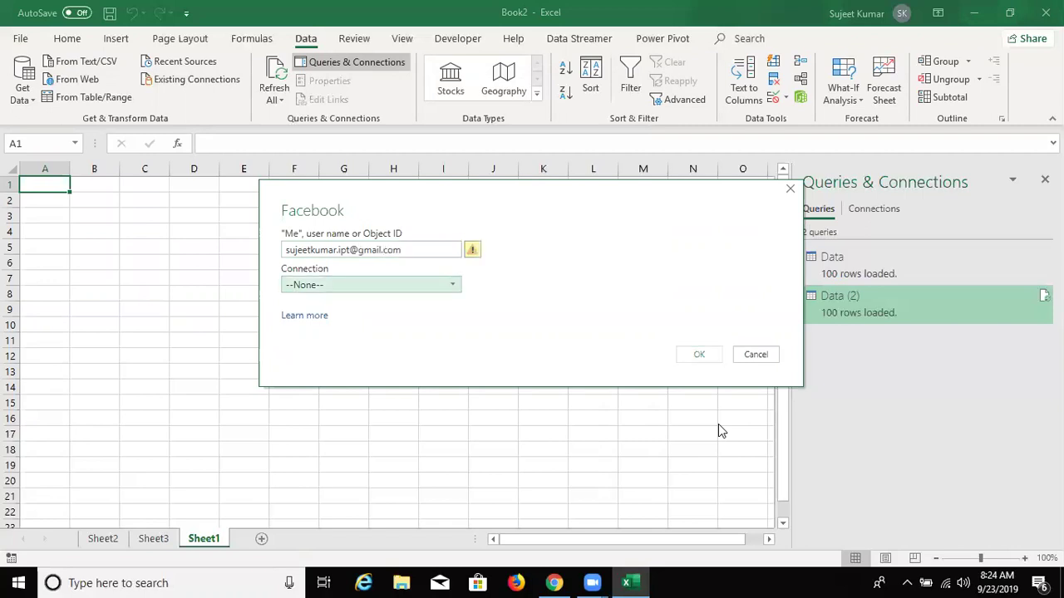
Step: Replace the rejected user name with 'me', choose the Posts connection, and confirm
{"action": "left_click", "coordinate": [473, 251]}
{"action": "mouse_move", "coordinate": [476, 258]}
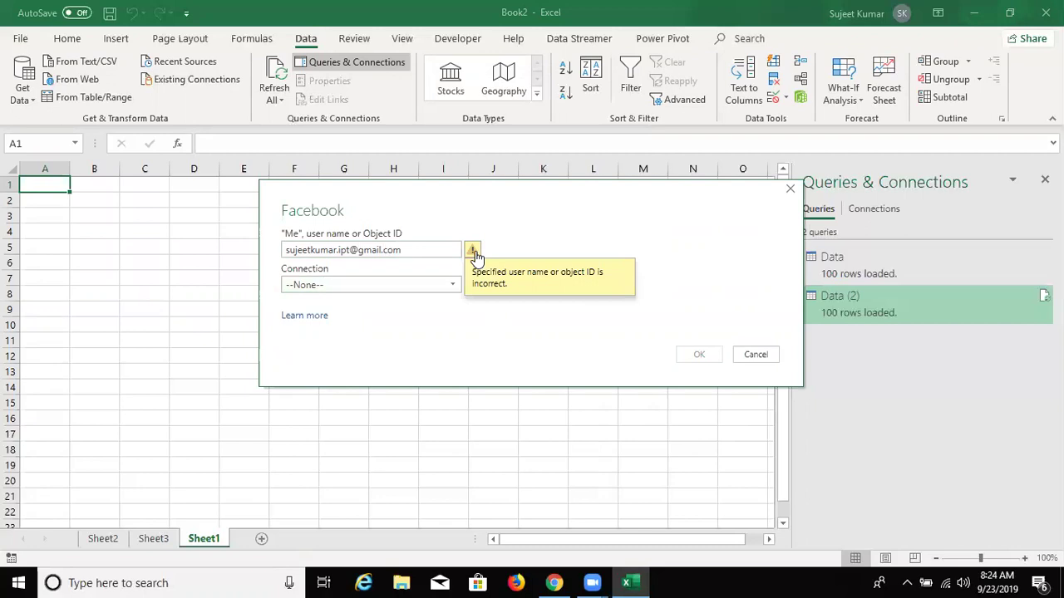
{"action": "left_click_drag", "start_coordinate": [434, 250], "coordinate": [231, 256]}
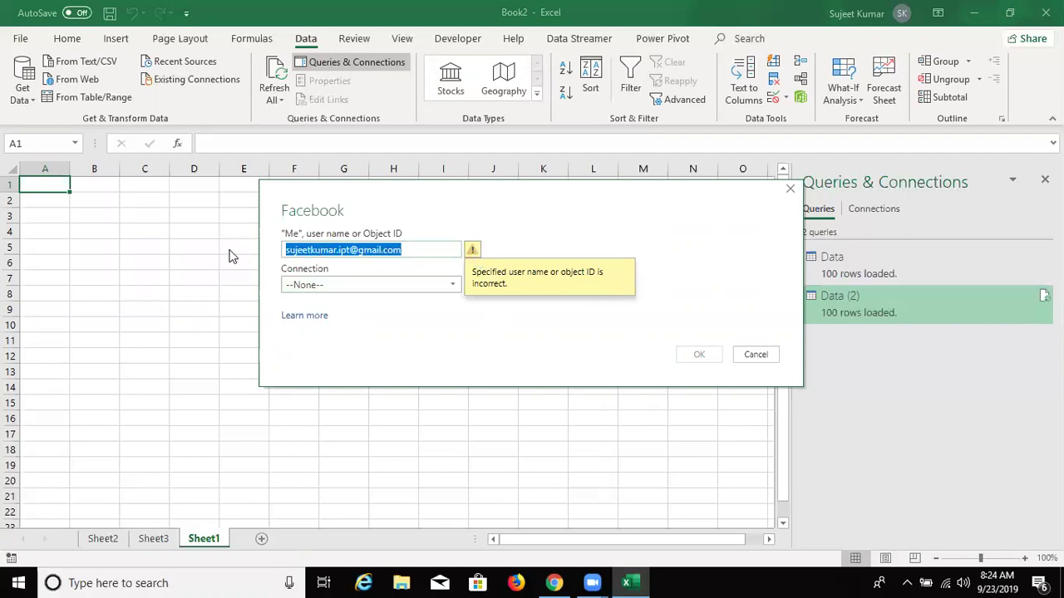
{"action": "type", "text": "me"}
{"action": "left_click", "coordinate": [290, 289]}
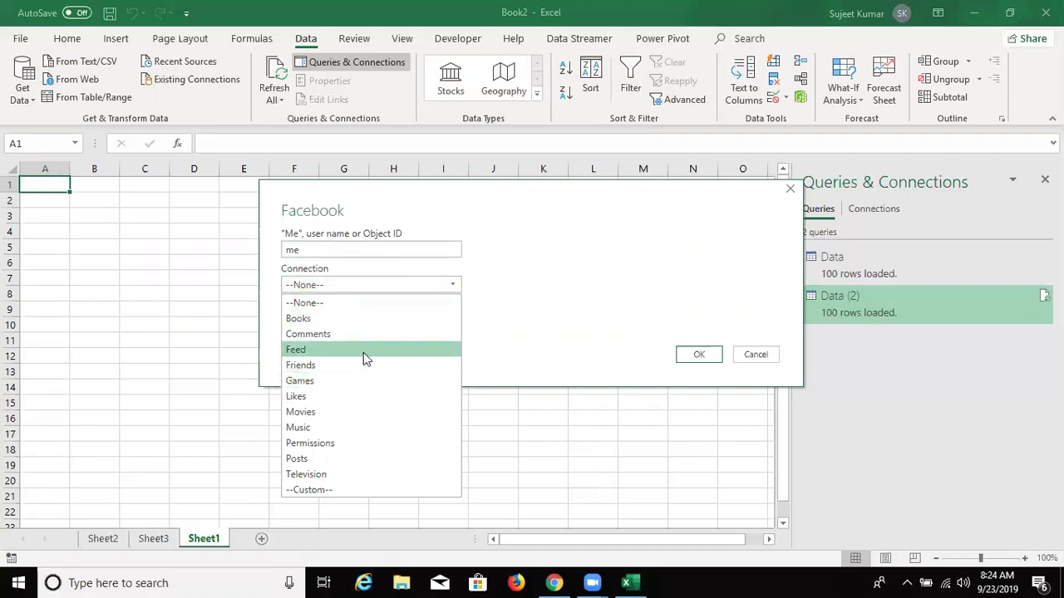
{"action": "left_click", "coordinate": [331, 463]}
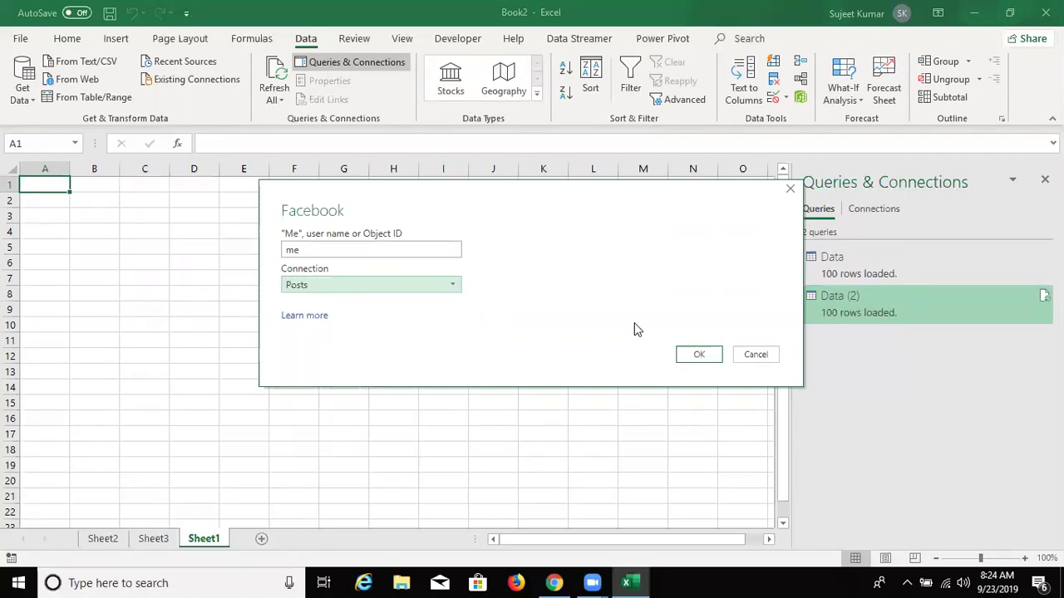
{"action": "left_click", "coordinate": [701, 354]}
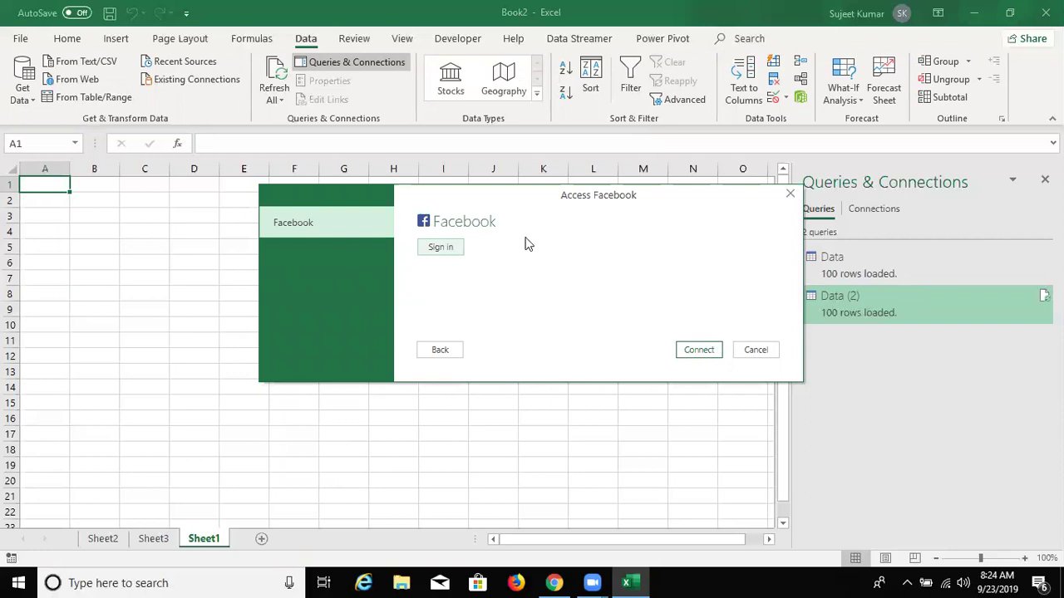
Step: Log in to Facebook with the account e-mail and password, re-entering the password once
{"action": "left_click", "coordinate": [449, 248]}
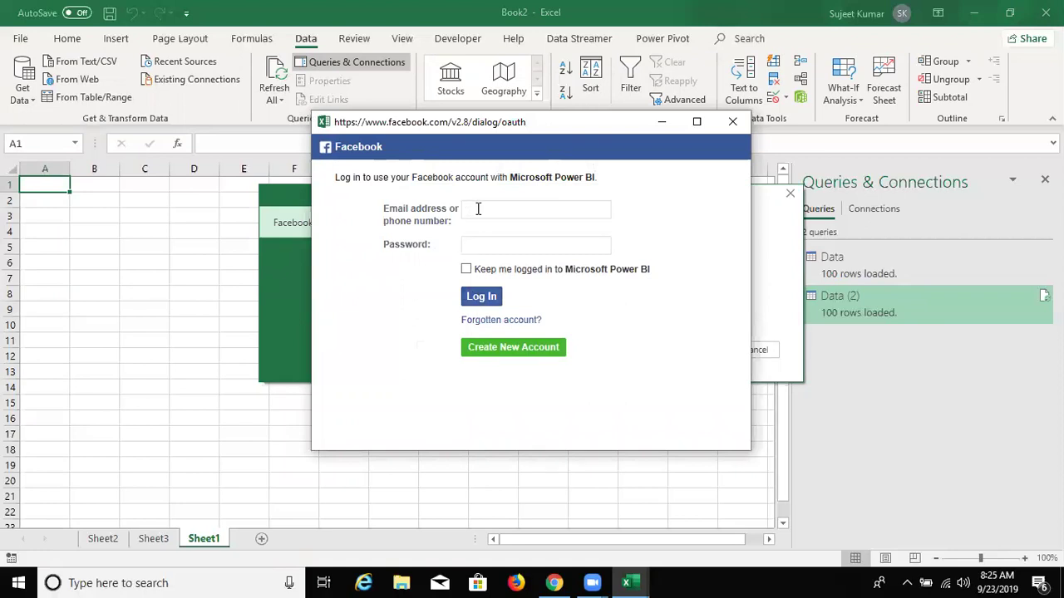
{"action": "key", "text": "Tab"}
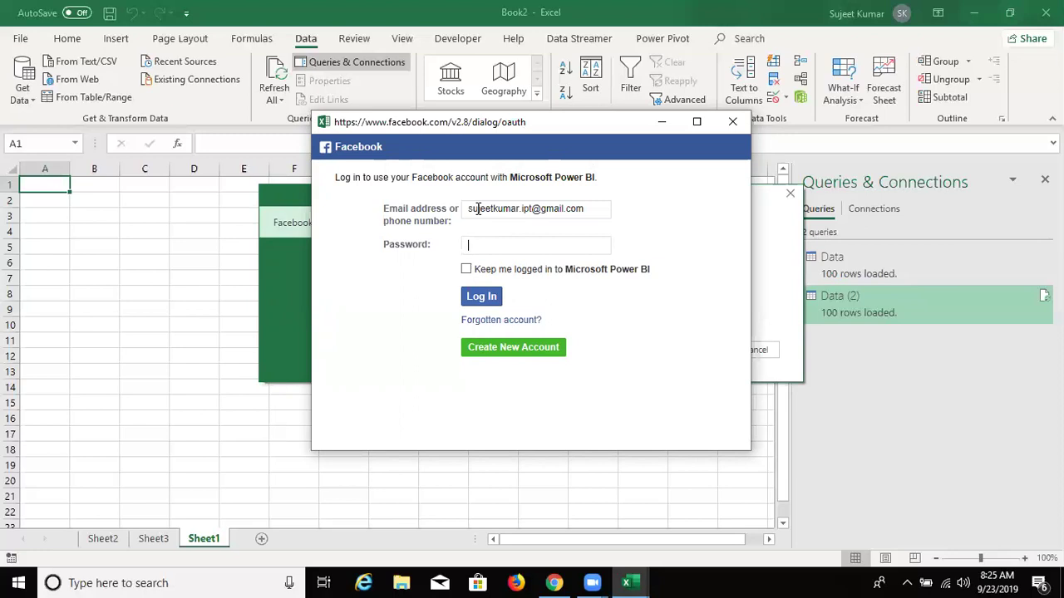
{"action": "type", "text": "************"}
{"action": "left_click", "coordinate": [465, 270]}
{"action": "left_click", "coordinate": [472, 301]}
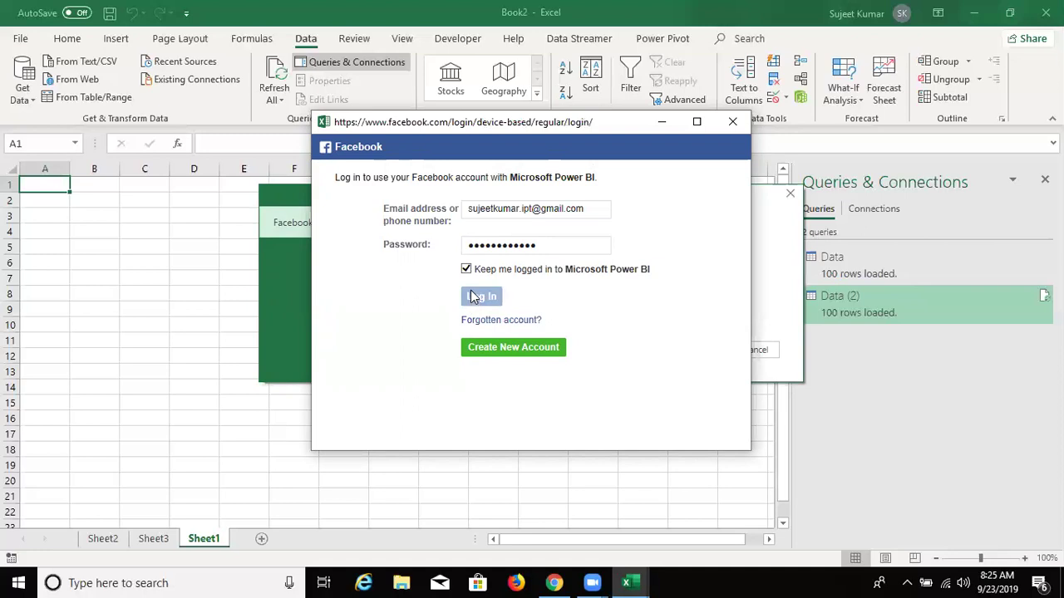
{"action": "left_click", "coordinate": [480, 346]}
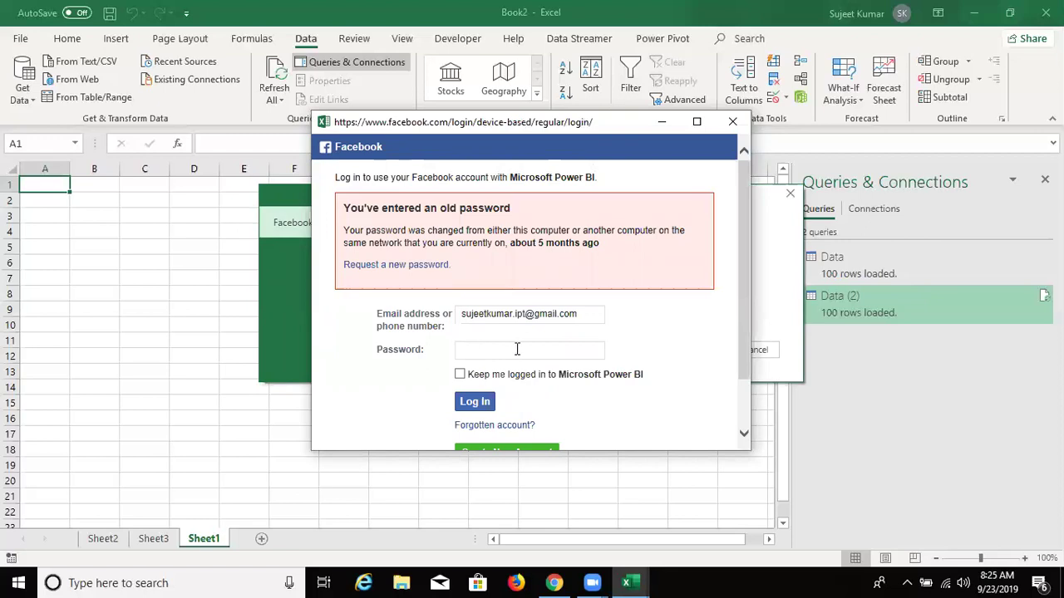
{"action": "type", "text": "•••••••••••"}
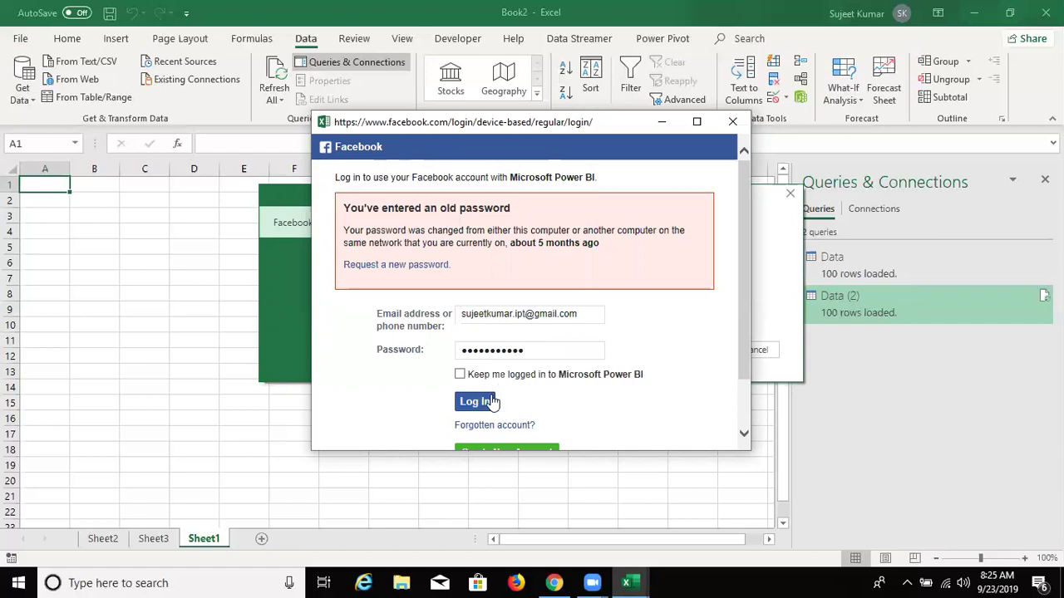
{"action": "left_click", "coordinate": [492, 401]}
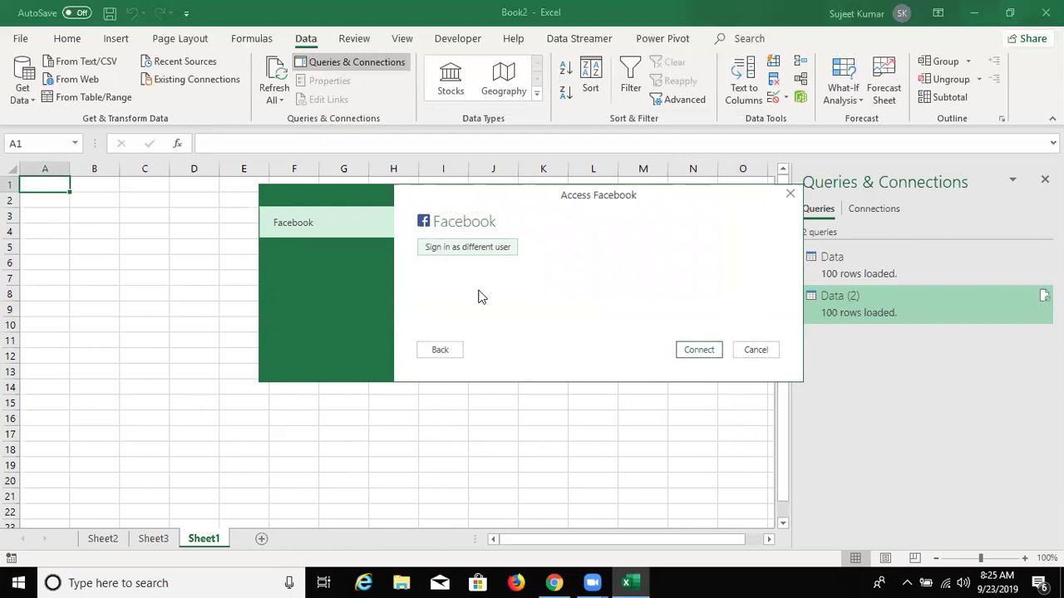
Step: Connect and load the Facebook posts as Query1 onto new Sheet4, checking Sheet1 and Sheet4
{"action": "left_click", "coordinate": [689, 356]}
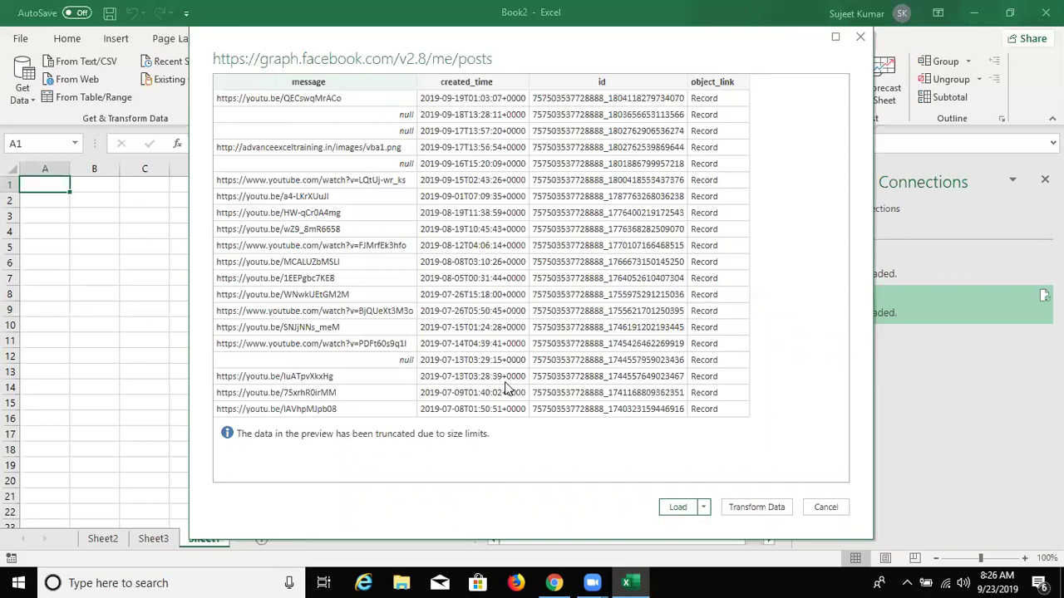
{"action": "left_click", "coordinate": [667, 513]}
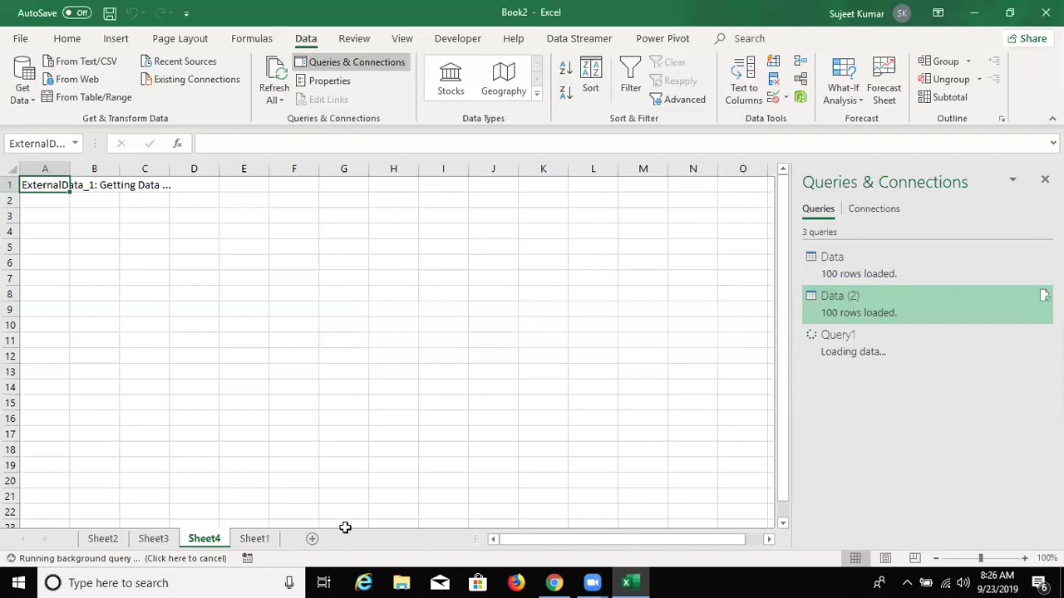
{"action": "left_click", "coordinate": [258, 538]}
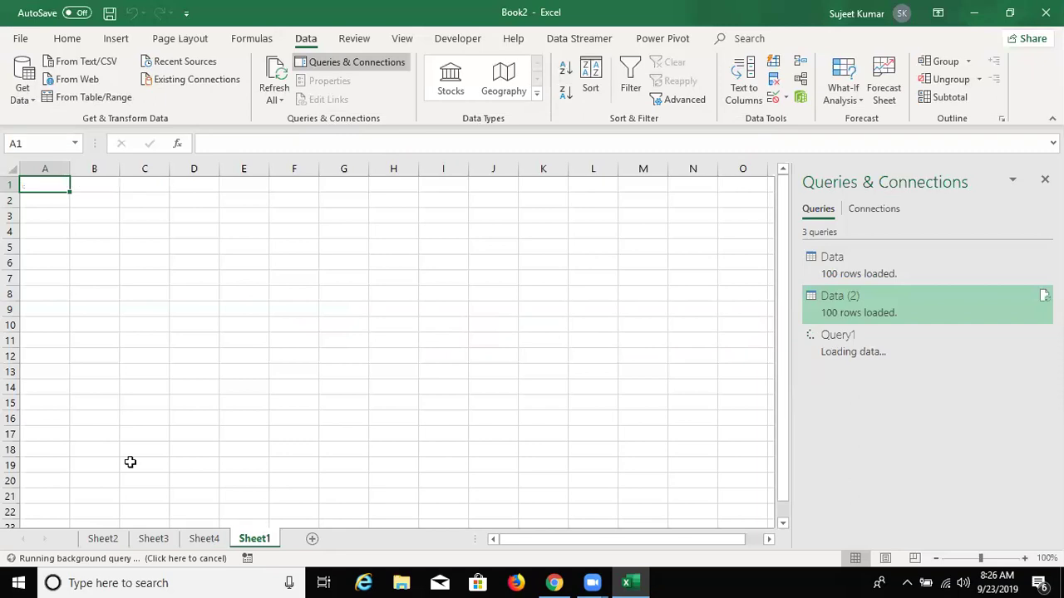
{"action": "left_click", "coordinate": [203, 538]}
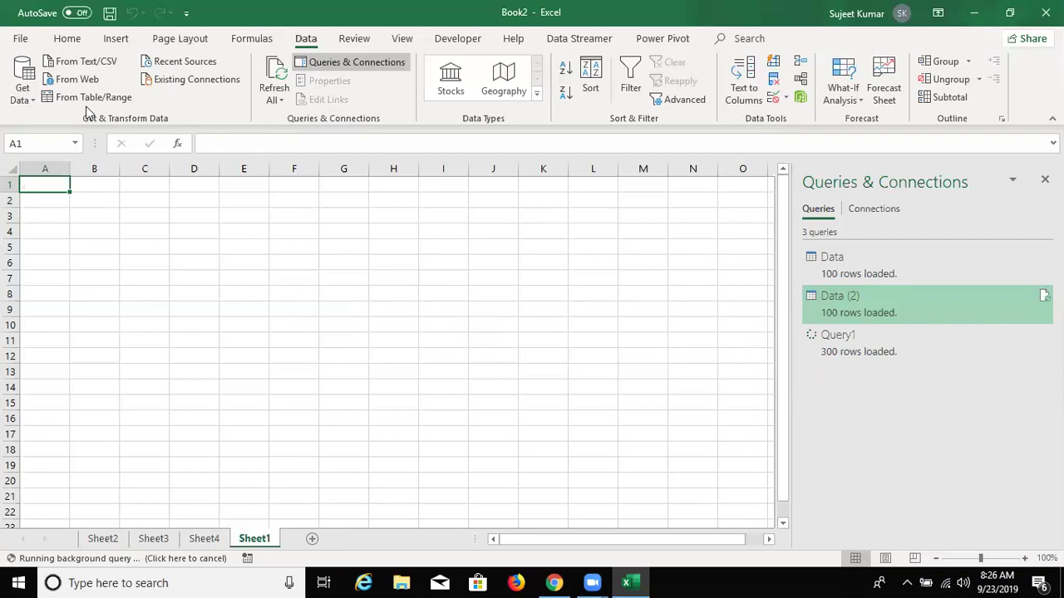
Step: Import Facebook's Friends connection as Query2, loading a 9-row name/id table onto Sheet5
{"action": "left_click", "coordinate": [18, 103]}
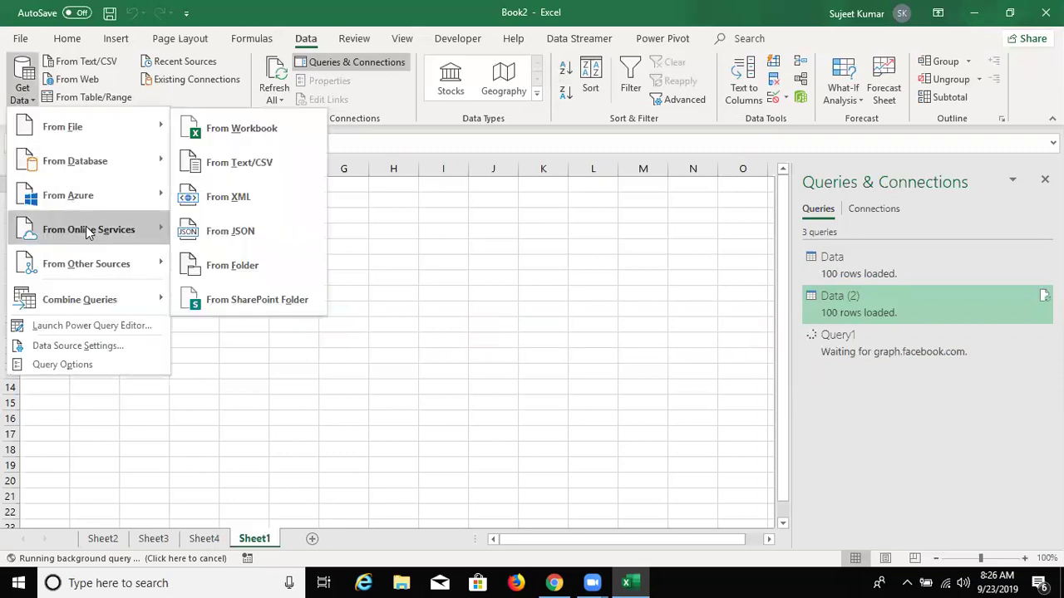
{"action": "mouse_move", "coordinate": [89, 231]}
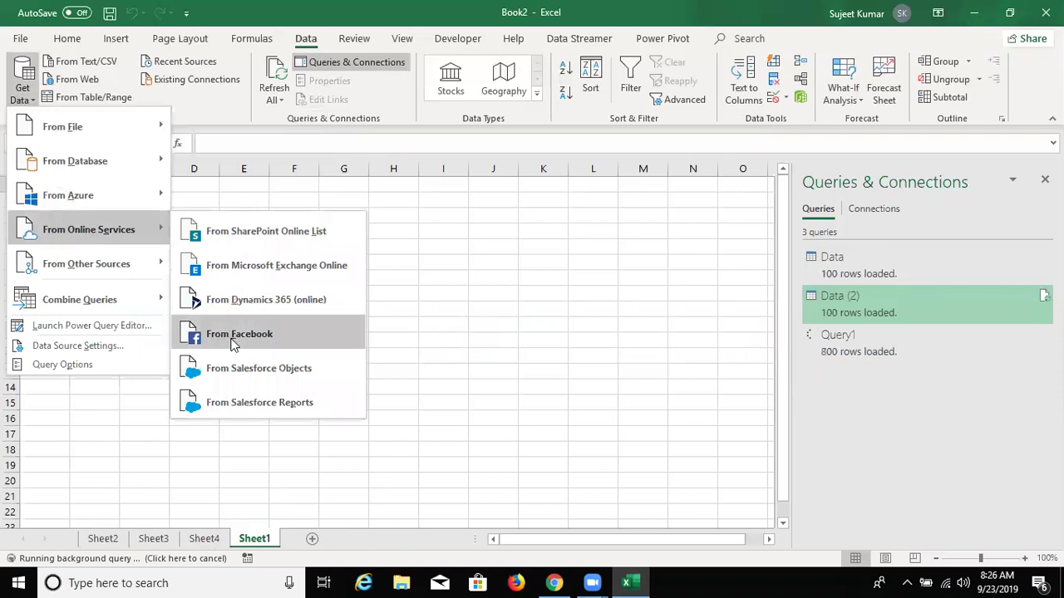
{"action": "left_click", "coordinate": [233, 341]}
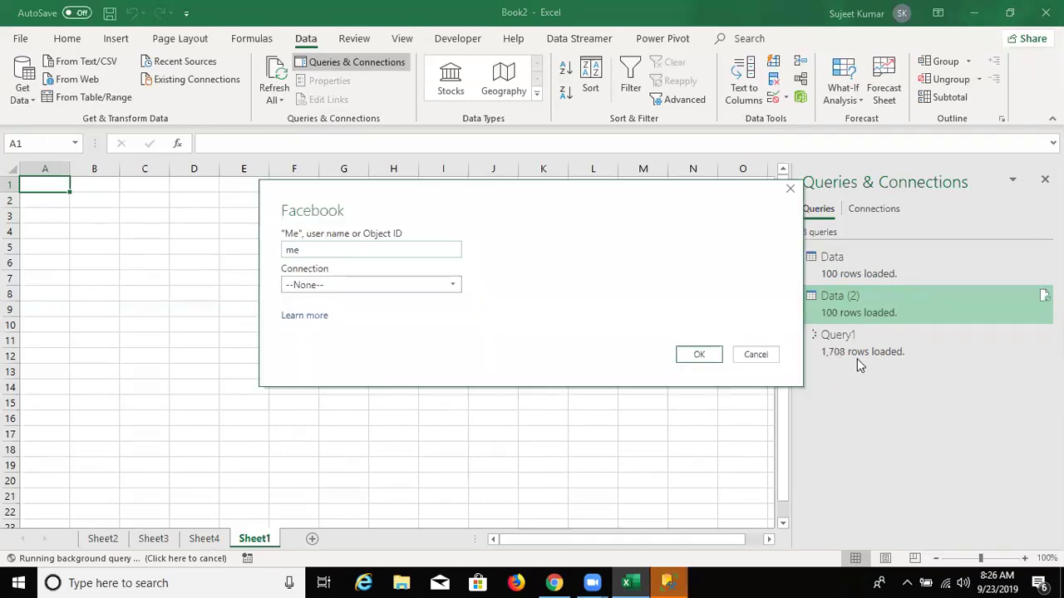
{"action": "left_click", "coordinate": [314, 287]}
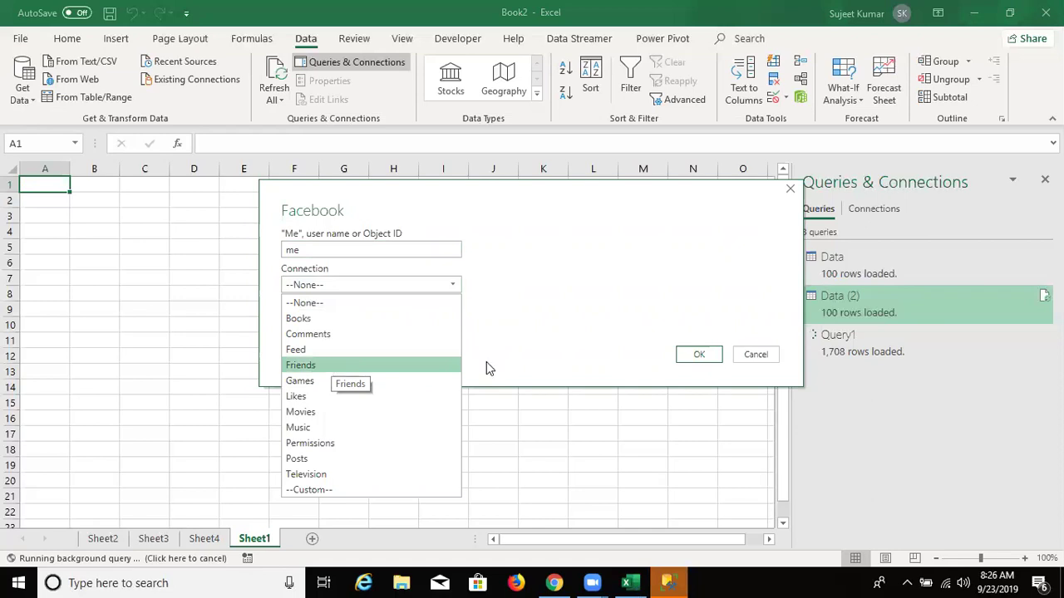
{"action": "left_click", "coordinate": [733, 361]}
{"action": "left_click", "coordinate": [698, 355]}
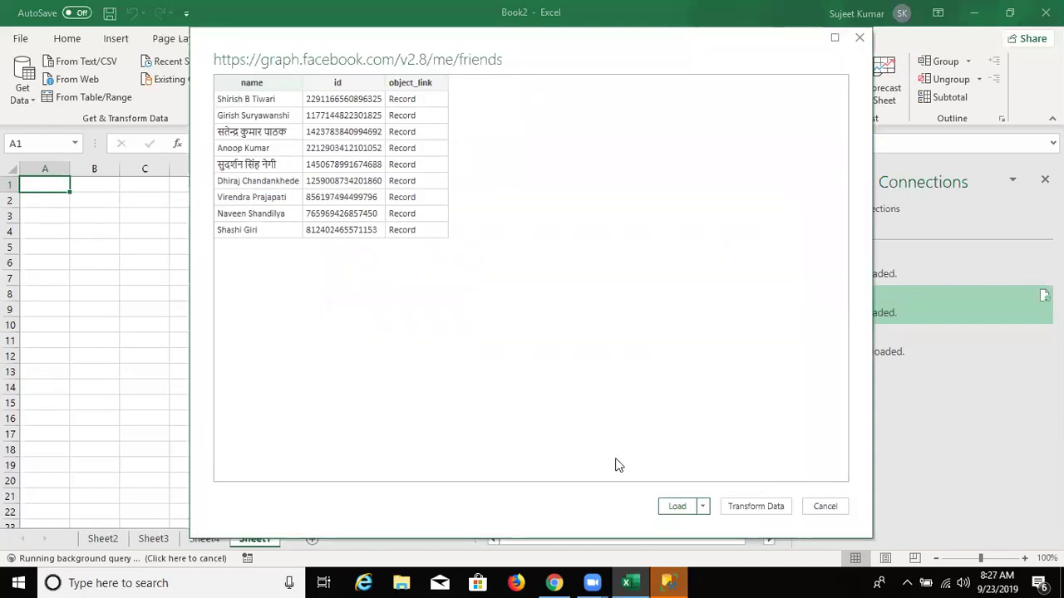
{"action": "left_click", "coordinate": [660, 507]}
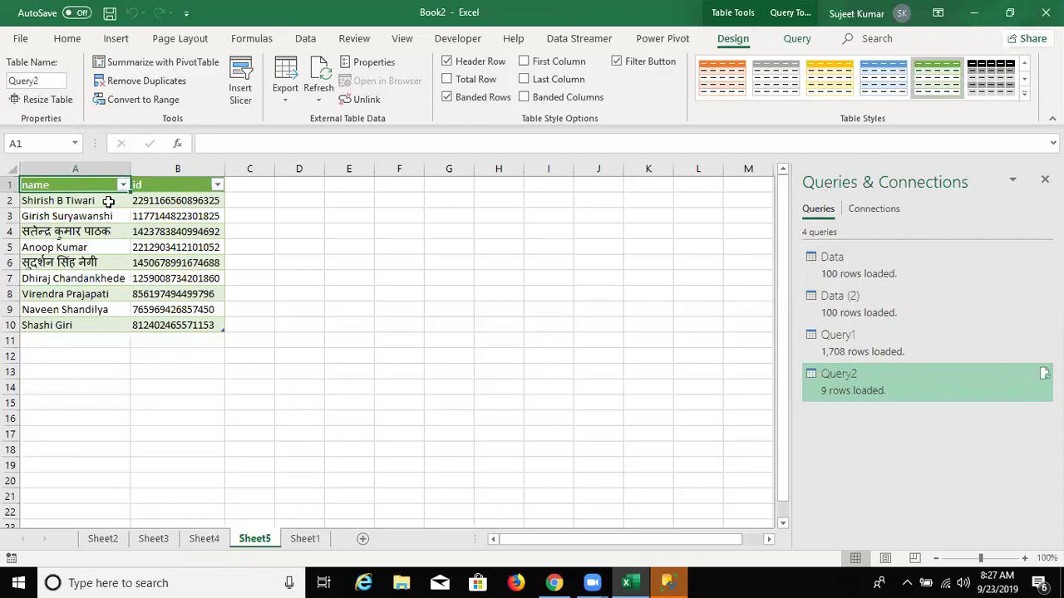
Step: Inspect friend names A2:A10 on Sheet5 and created_time posts on Sheet4, then return to Sheet1
{"action": "left_click_drag", "start_coordinate": [106, 201], "coordinate": [101, 324]}
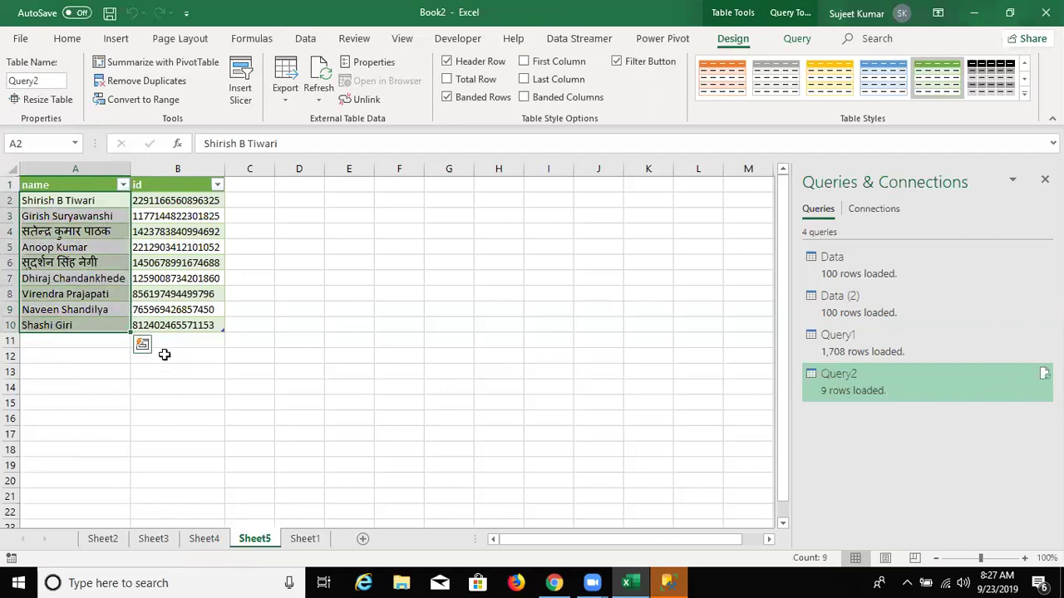
{"action": "left_click", "coordinate": [214, 540]}
{"action": "scroll", "coordinate": [585, 428], "scroll_direction": "down", "scroll_amount": 11}
{"action": "scroll", "coordinate": [585, 428], "scroll_direction": "down", "scroll_amount": 5}
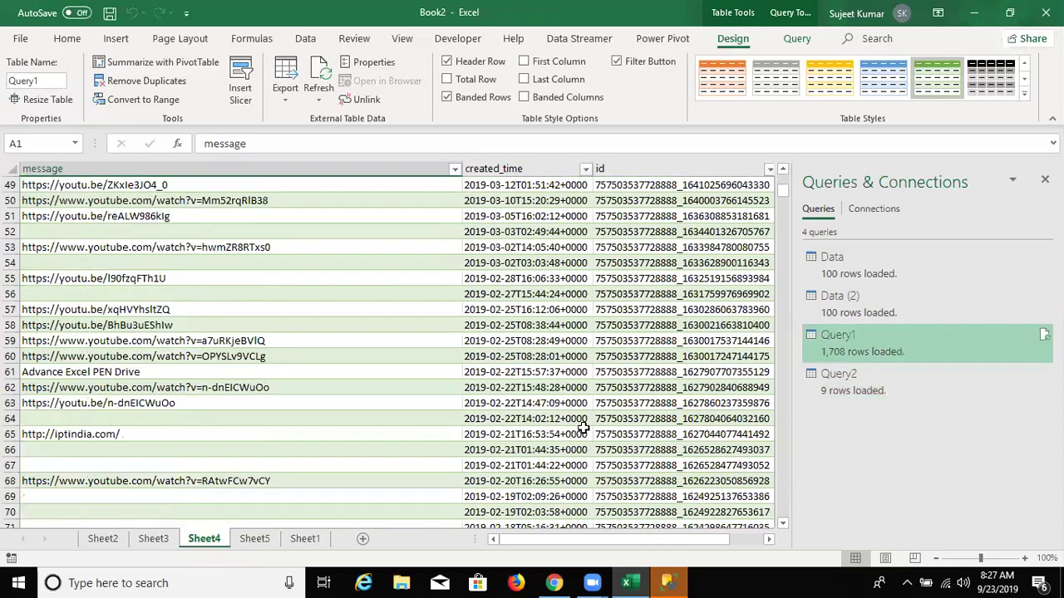
{"action": "left_click", "coordinate": [517, 388]}
{"action": "left_click", "coordinate": [509, 449]}
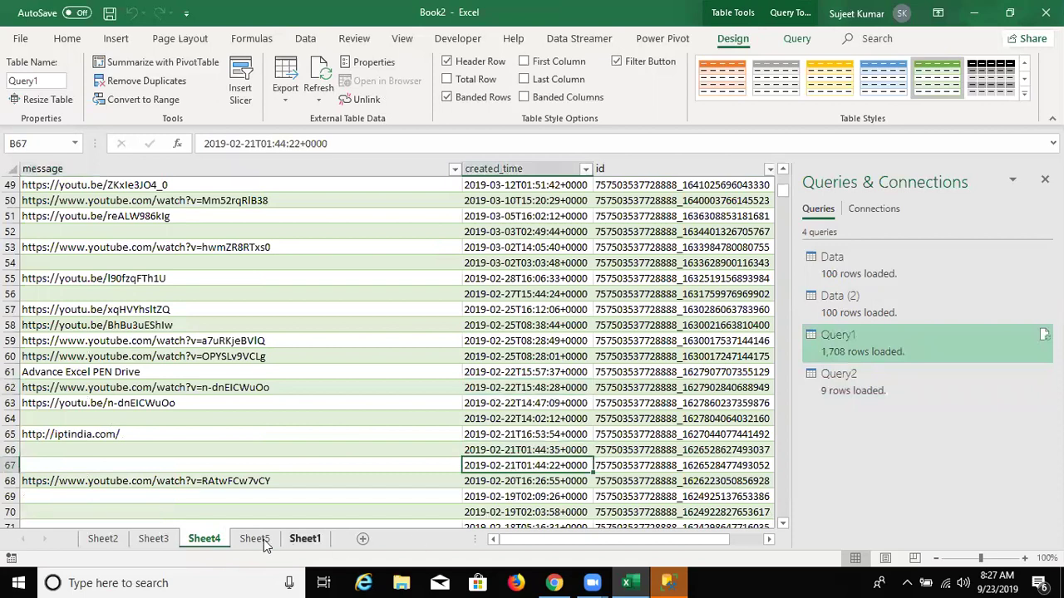
{"action": "left_click", "coordinate": [264, 540]}
{"action": "left_click", "coordinate": [305, 538]}
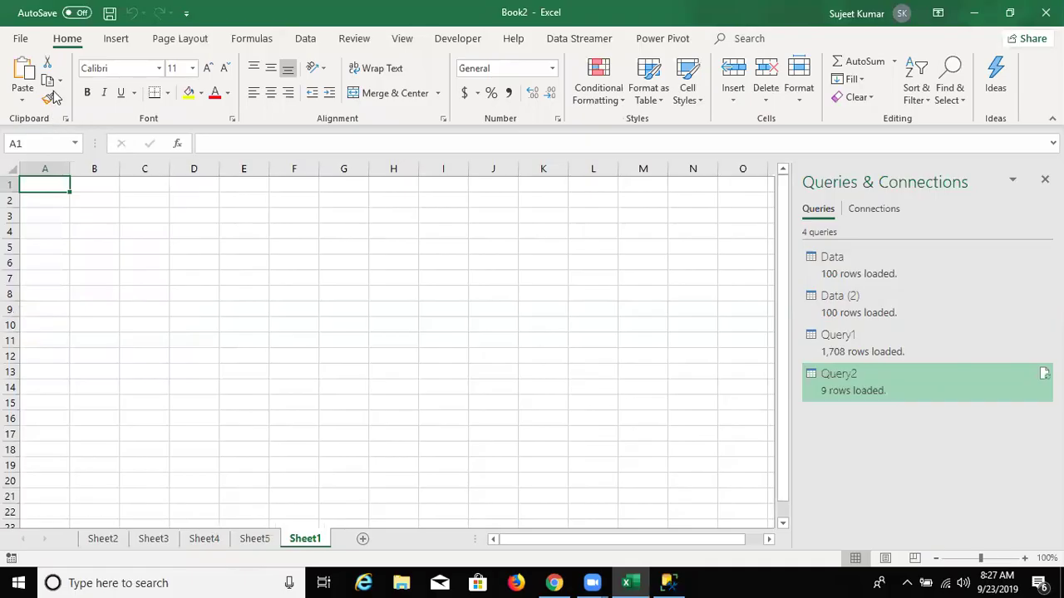
Step: Start a SQL Server Database import with server DESKTOP-D5HE1PK\IPTDL
{"action": "left_click", "coordinate": [304, 40]}
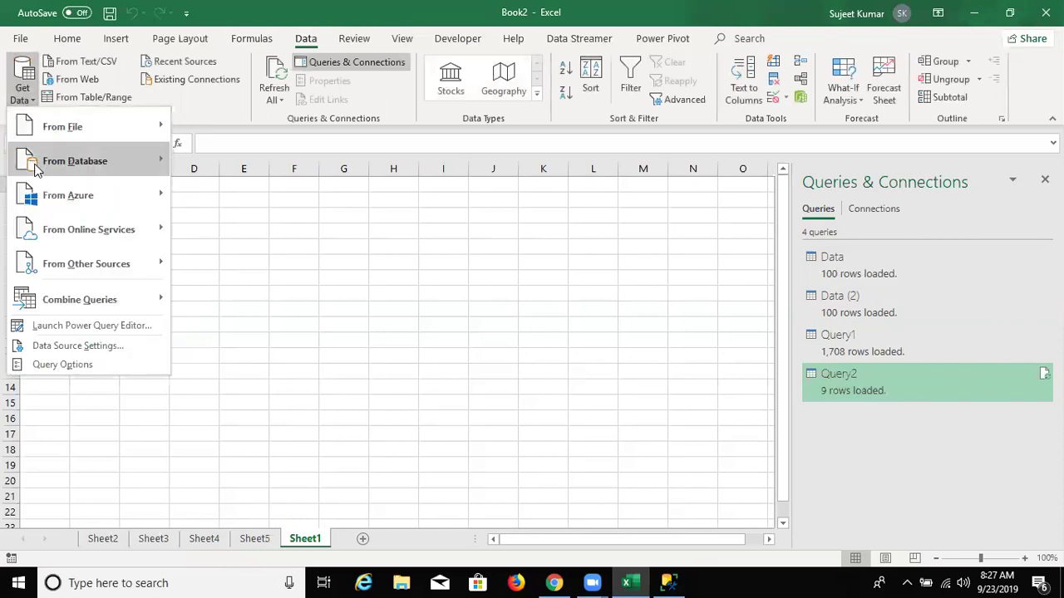
{"action": "mouse_move", "coordinate": [37, 169]}
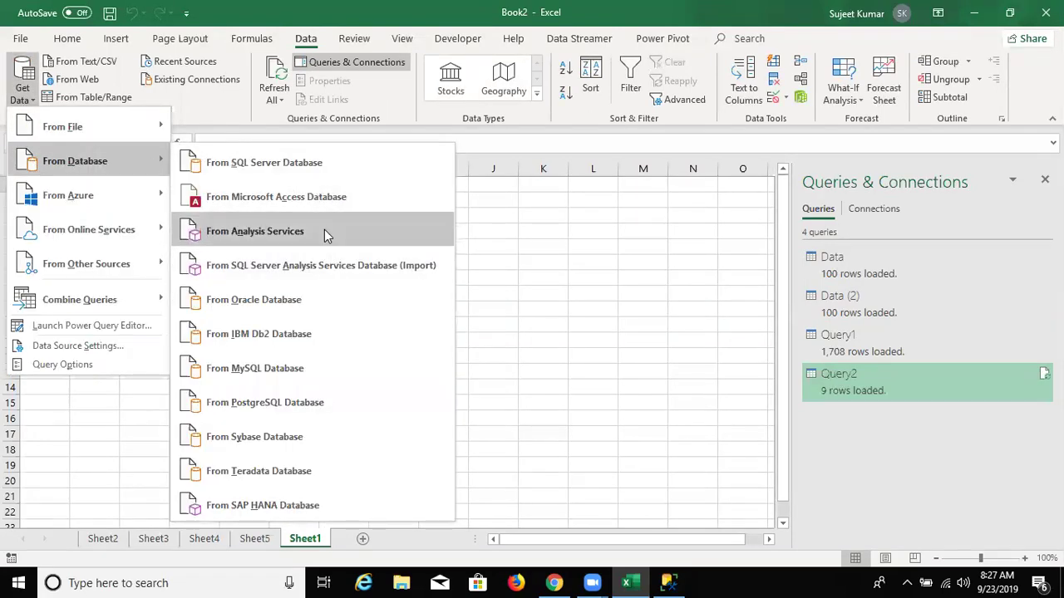
{"action": "left_click", "coordinate": [322, 170]}
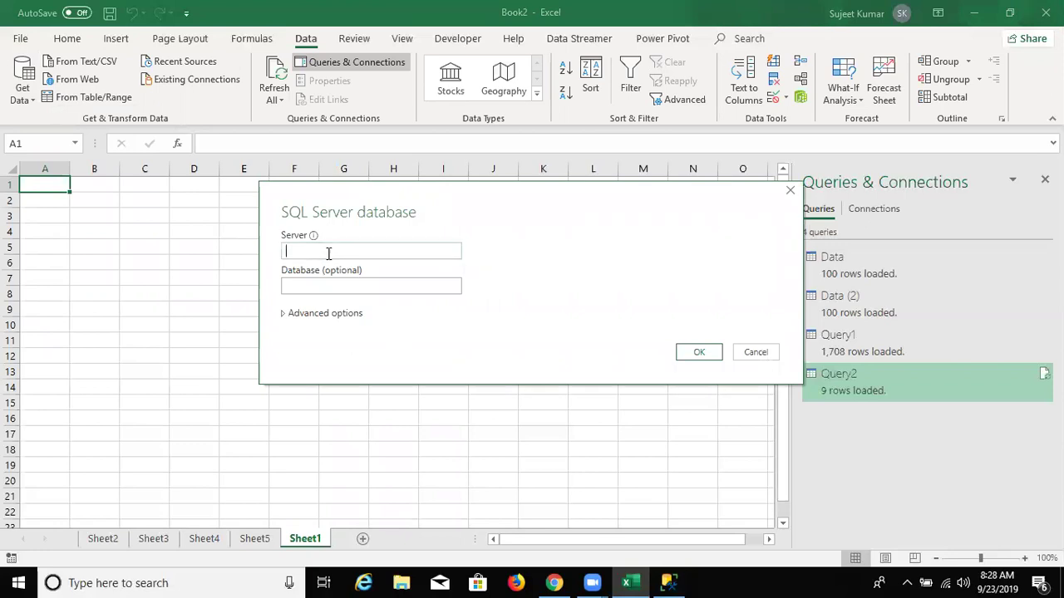
{"action": "type", "text": "DESKTOP-D5HE1PK\\IPTDL"}
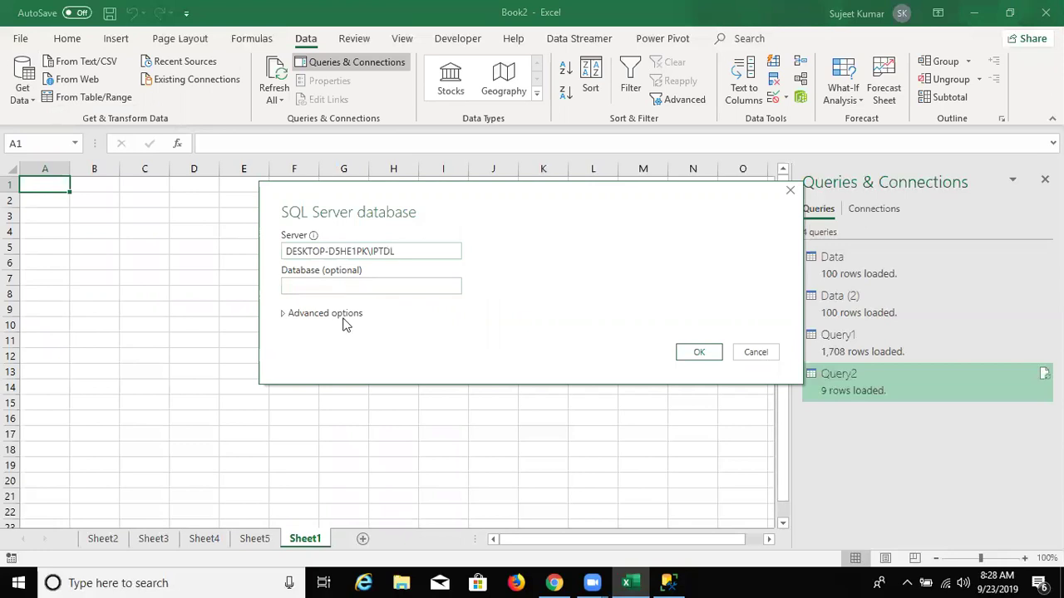
{"action": "left_click", "coordinate": [329, 319]}
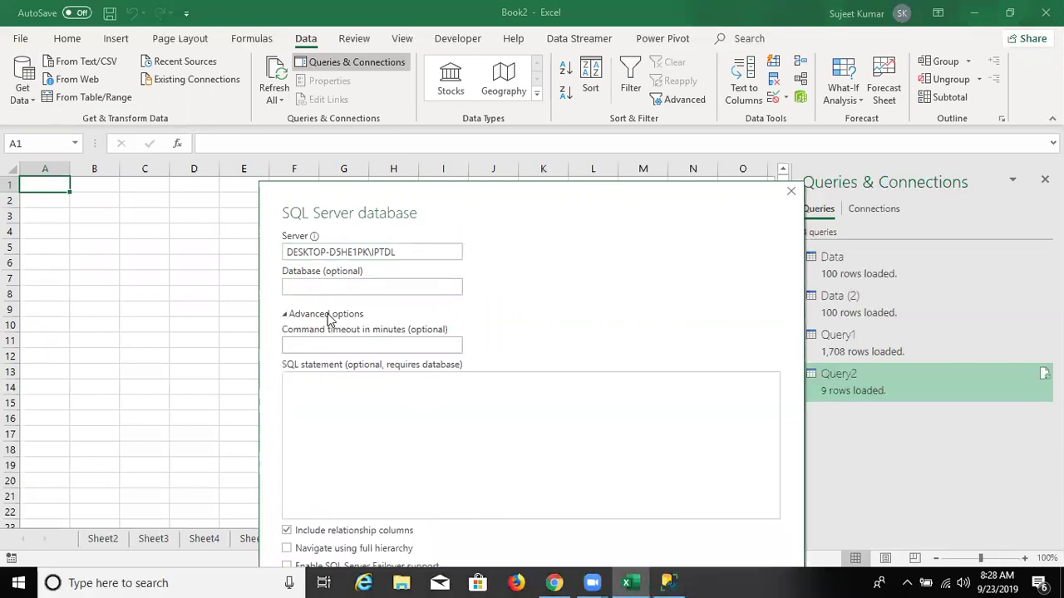
{"action": "left_click", "coordinate": [330, 320]}
{"action": "left_click", "coordinate": [330, 320]}
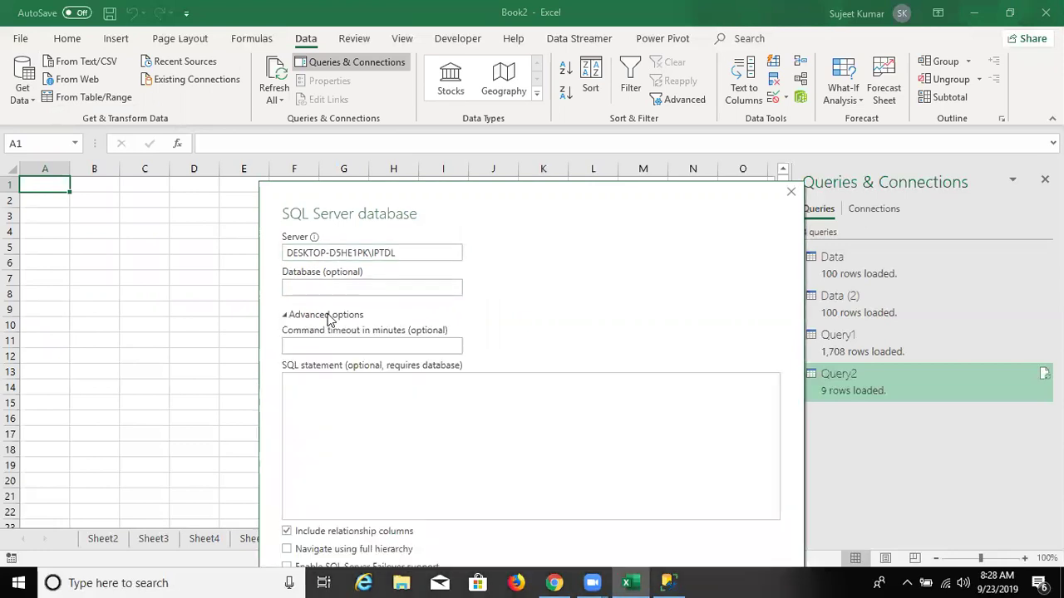
{"action": "left_click", "coordinate": [330, 320]}
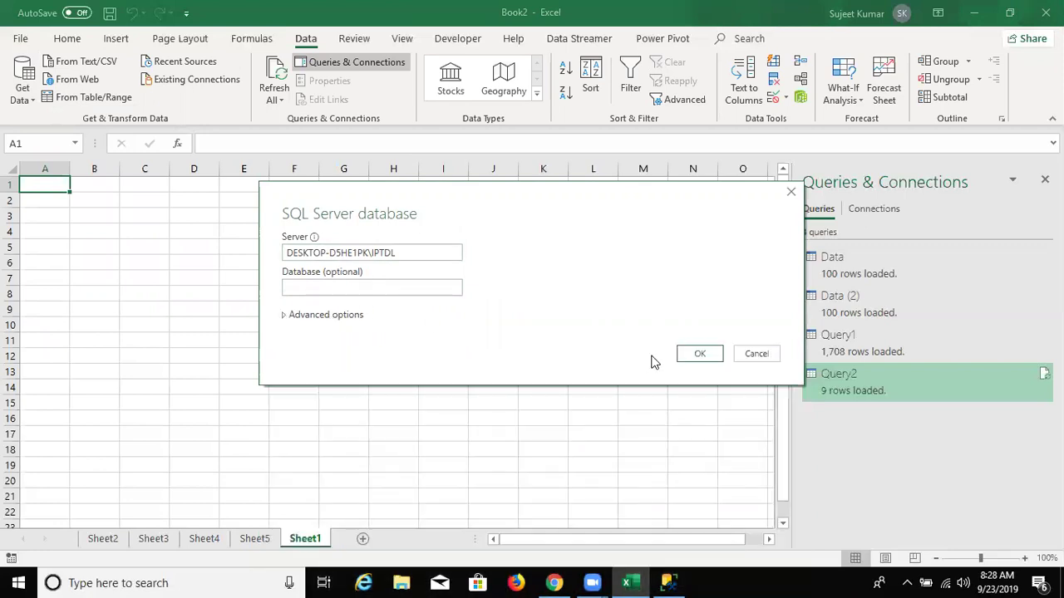
{"action": "left_click", "coordinate": [689, 355]}
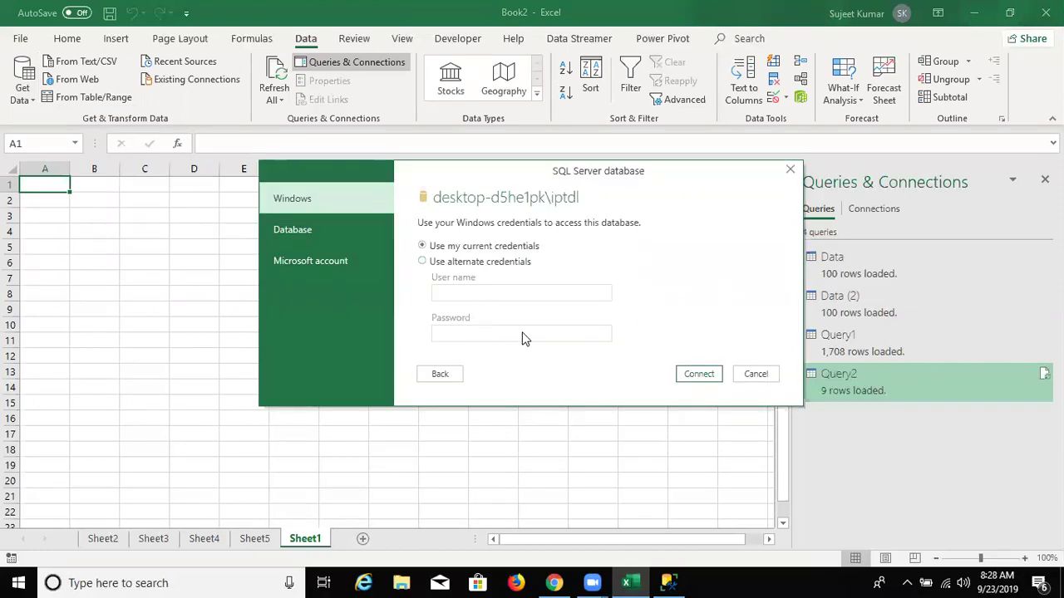
Step: Connect using current Windows credentials and accept connecting without encryption
{"action": "left_click", "coordinate": [689, 383]}
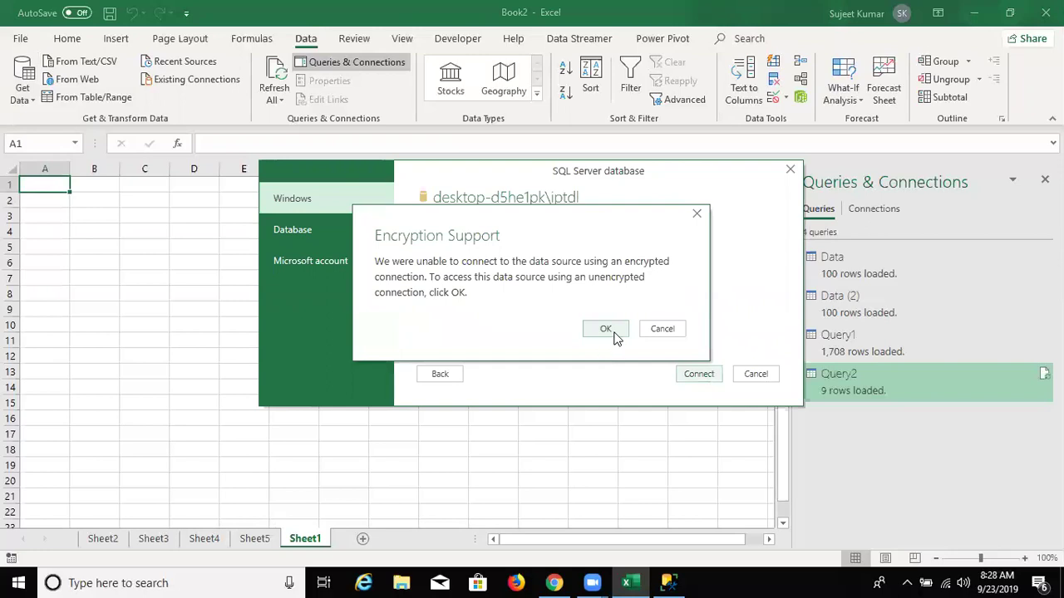
{"action": "left_click", "coordinate": [611, 333]}
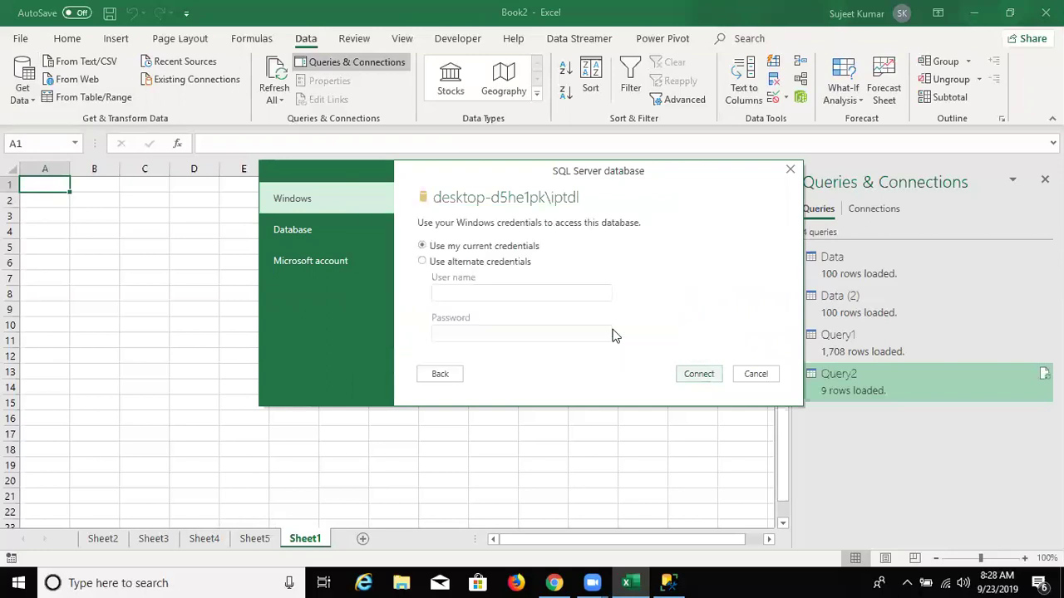
{"action": "left_click", "coordinate": [349, 238]}
{"action": "key", "text": "Escape"}
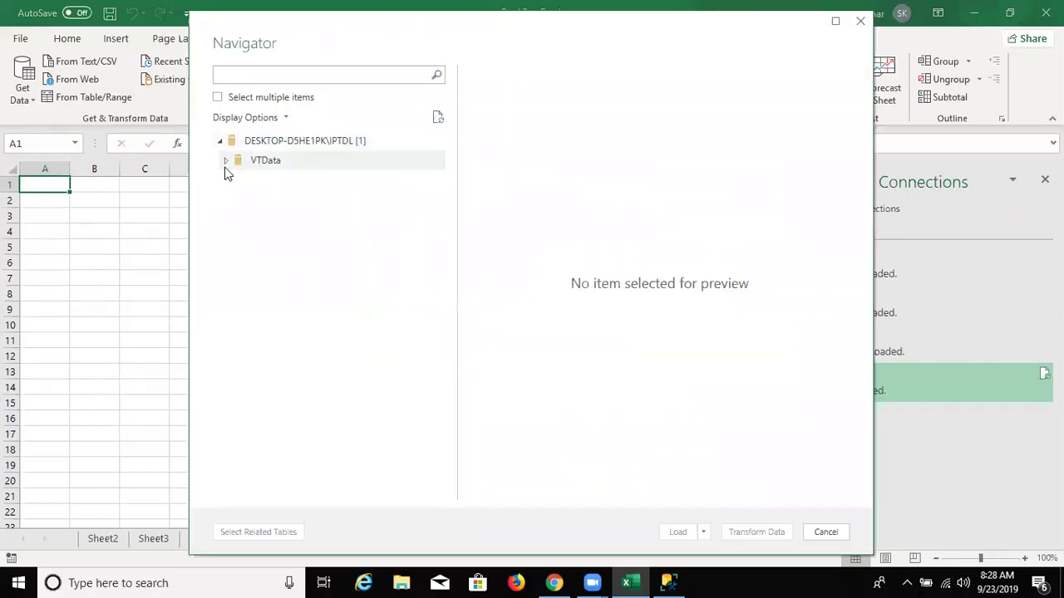
Step: Expand VTData, preview the Data table, and load it as query Data (3) onto Sheet6
{"action": "left_click", "coordinate": [227, 166]}
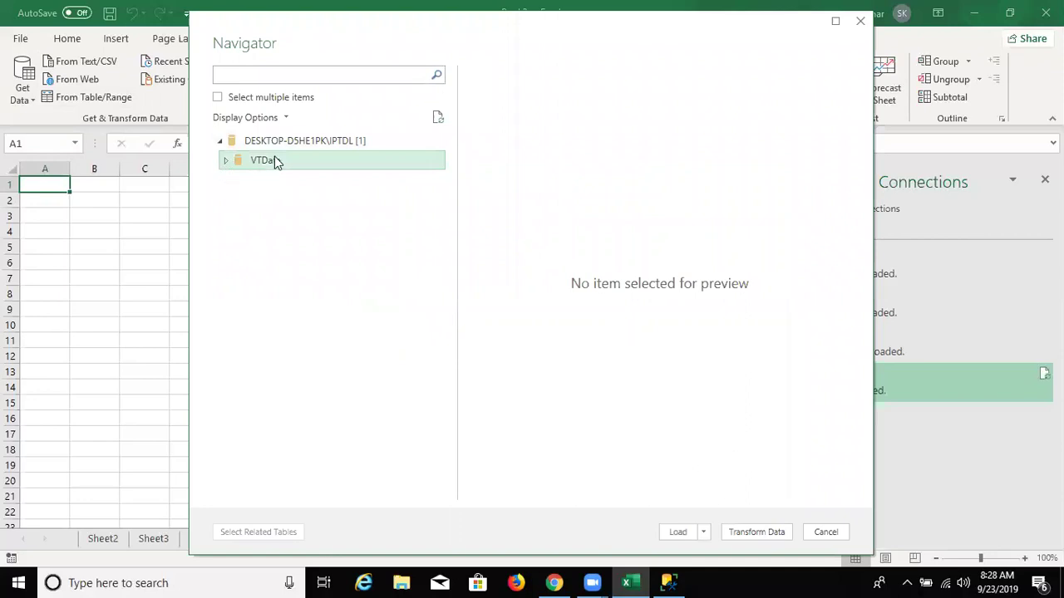
{"action": "left_click", "coordinate": [224, 162]}
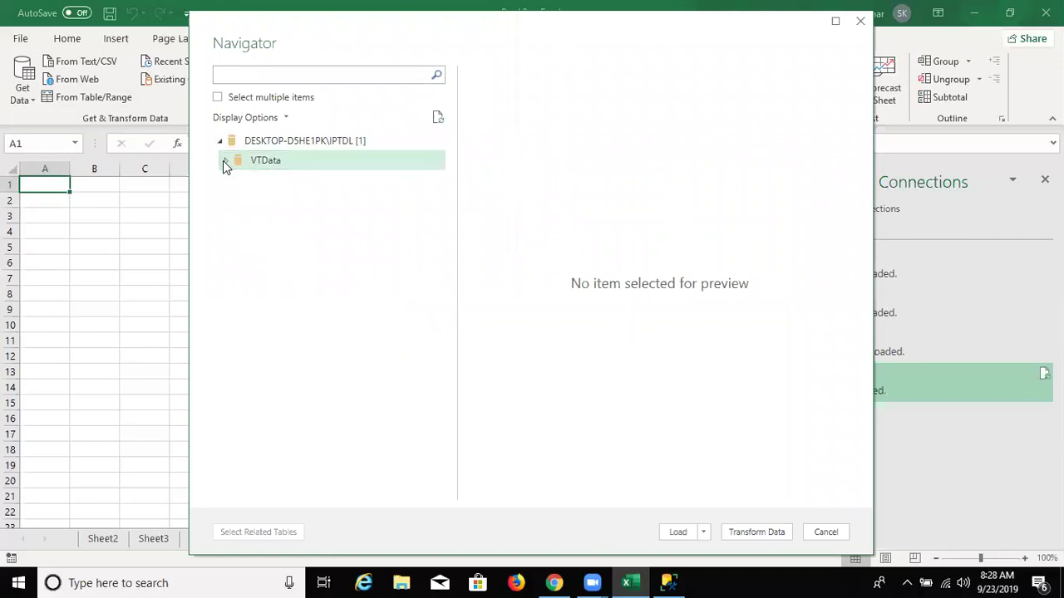
{"action": "left_click", "coordinate": [278, 188]}
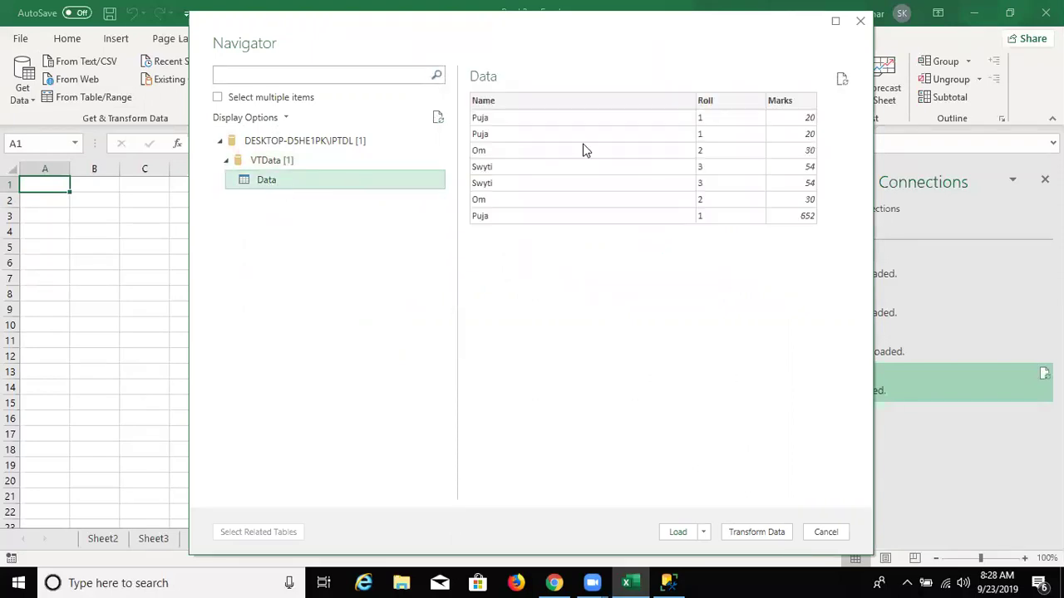
{"action": "left_click", "coordinate": [675, 533]}
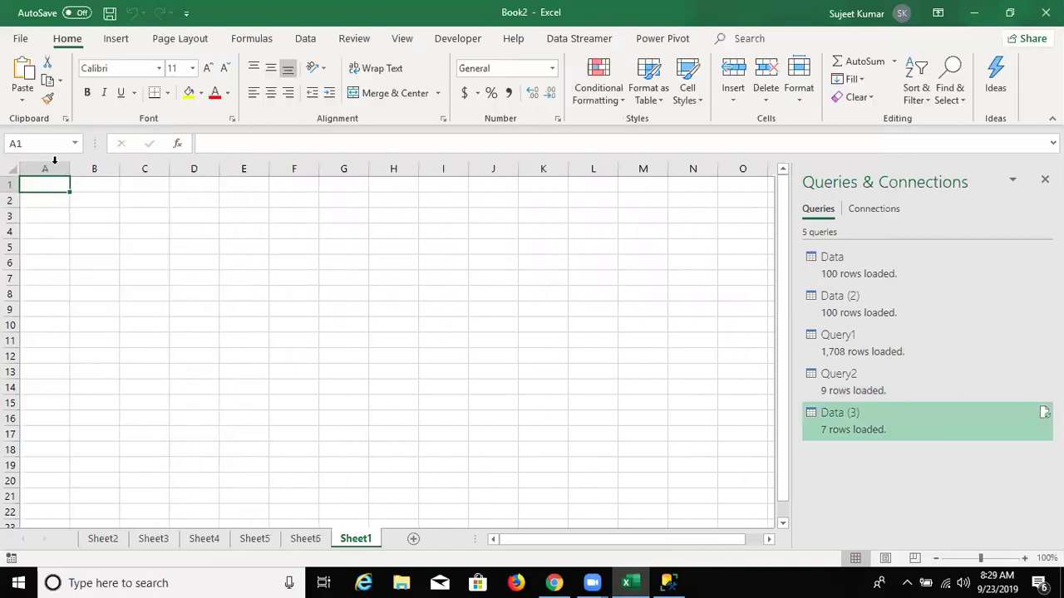
Step: Go to the empty Sheet1 and show the Data ribbon tab
{"action": "left_click", "coordinate": [23, 100]}
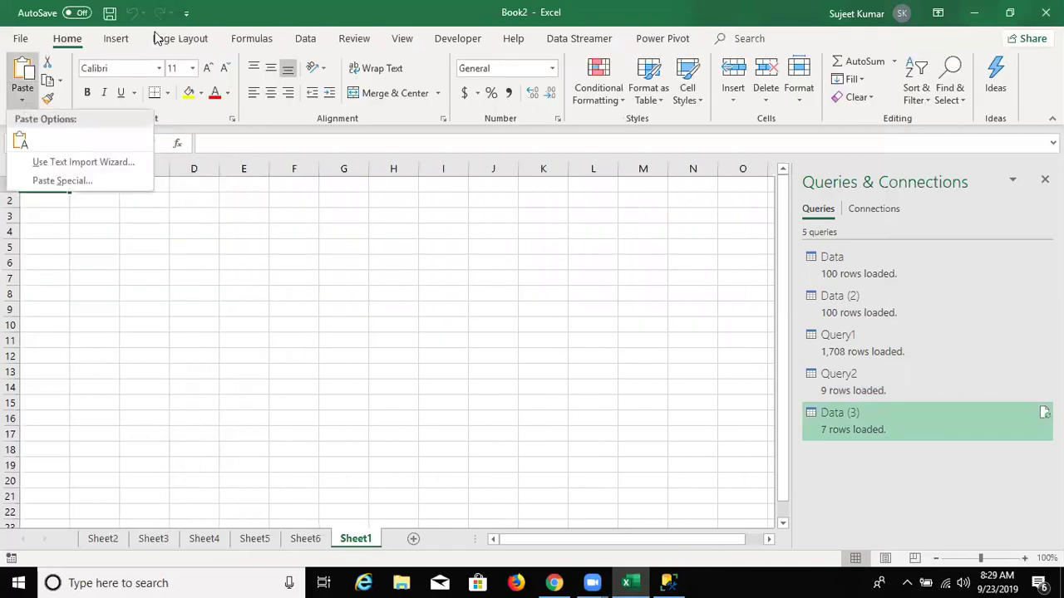
{"action": "left_click", "coordinate": [314, 41]}
Step: Browse the Get Data source list, dismiss it, and start a From Web import
{"action": "left_click", "coordinate": [19, 93]}
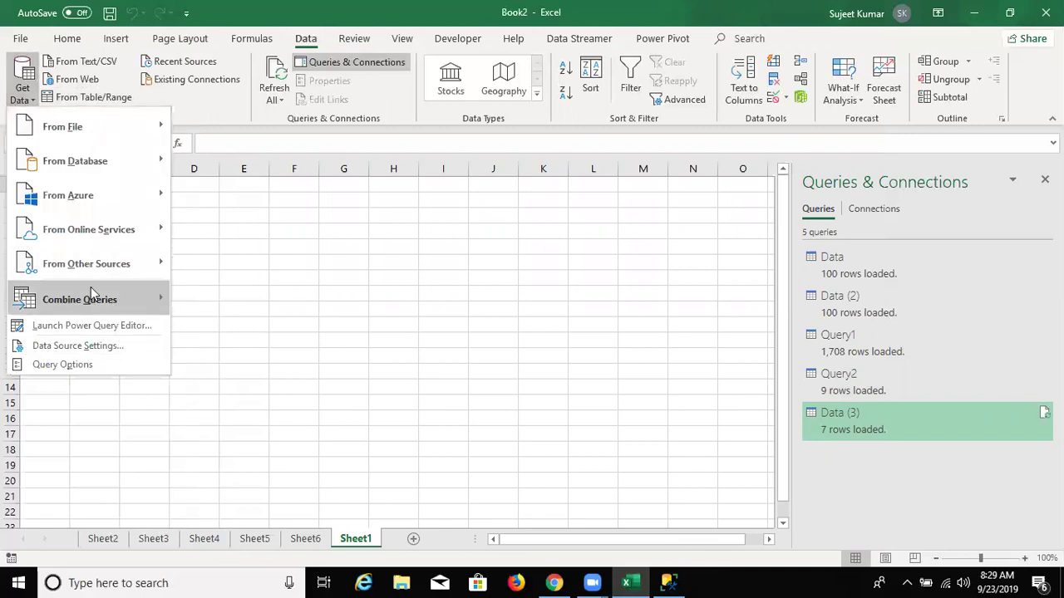
{"action": "mouse_move", "coordinate": [90, 301]}
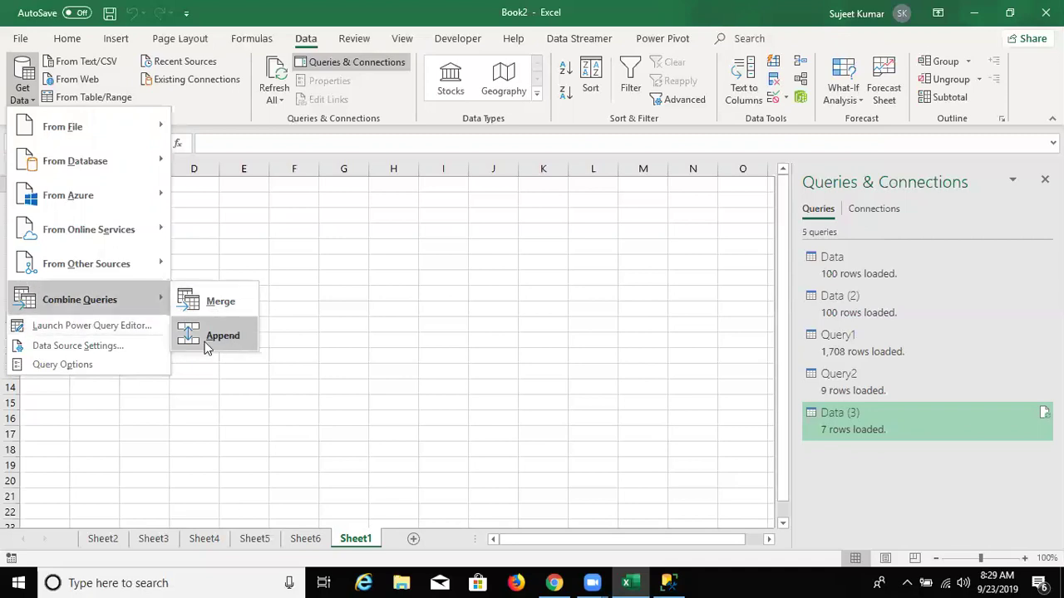
{"action": "mouse_move", "coordinate": [33, 125]}
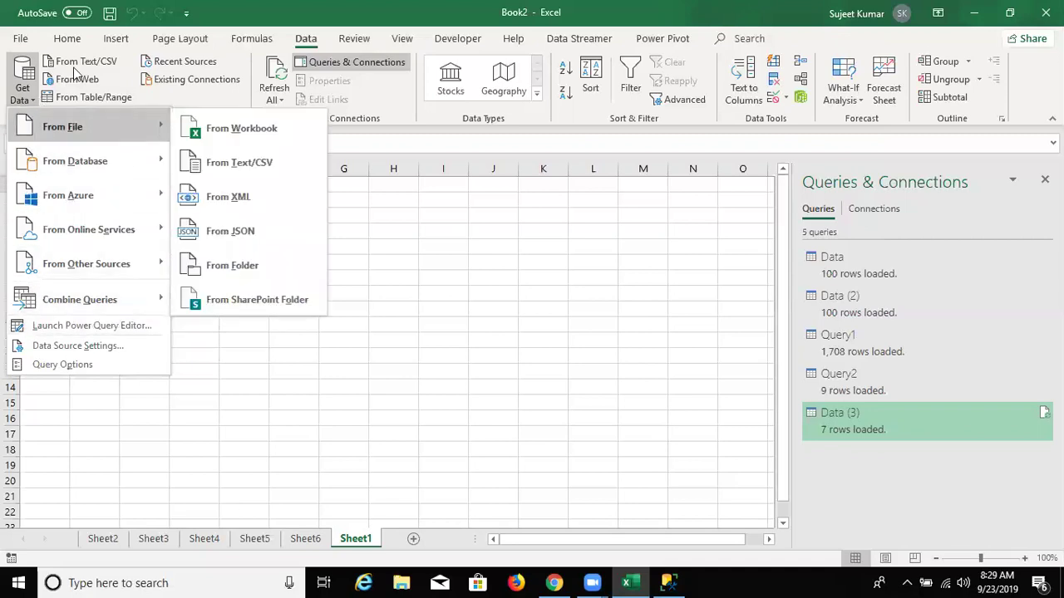
{"action": "left_click", "coordinate": [431, 382]}
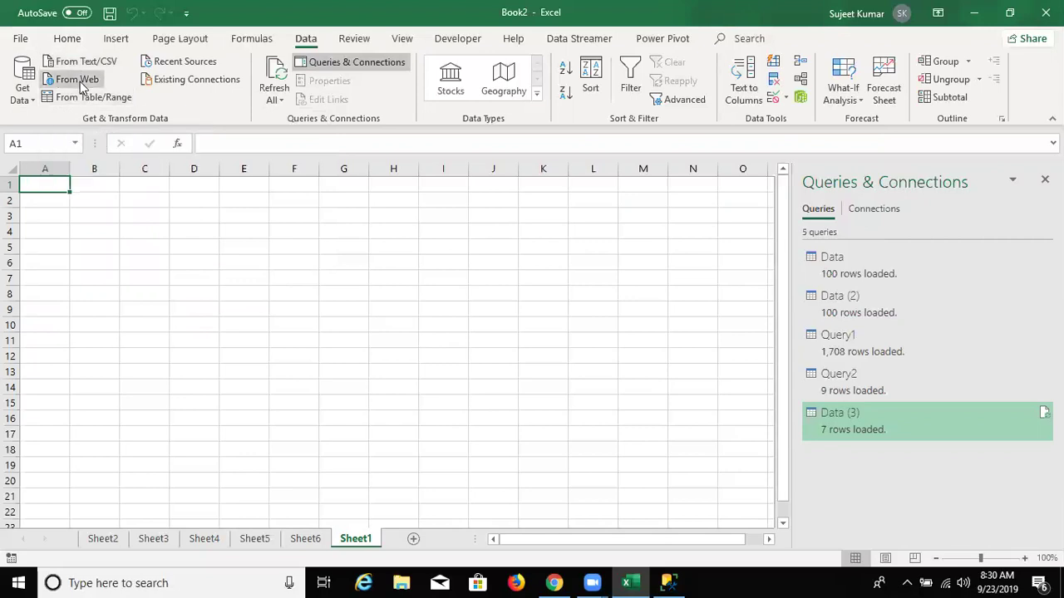
{"action": "left_click", "coordinate": [82, 87]}
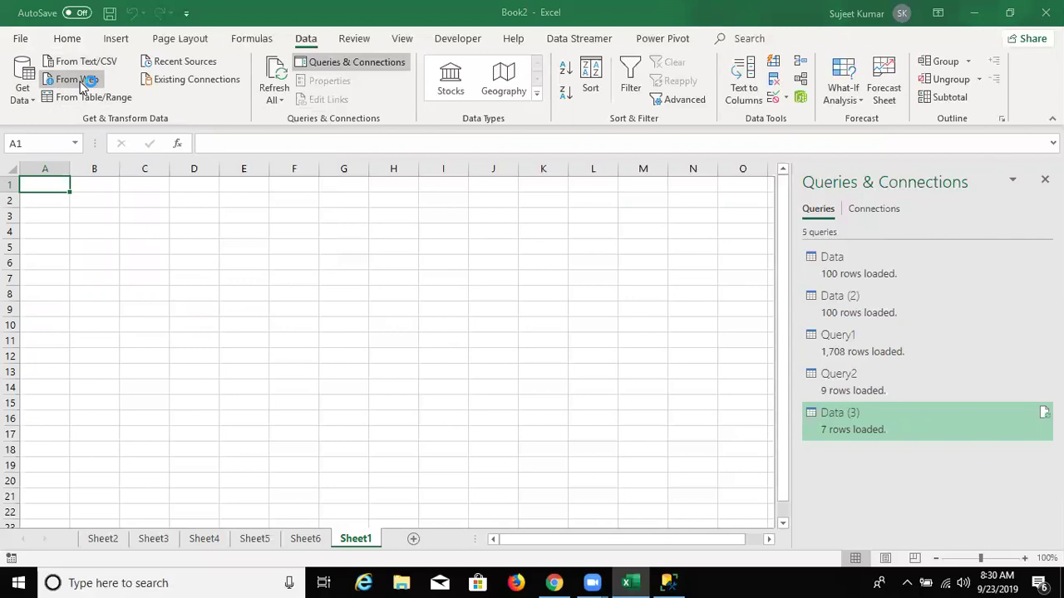
Step: Open a new Chrome tab on the Google home page
{"action": "left_click", "coordinate": [554, 583]}
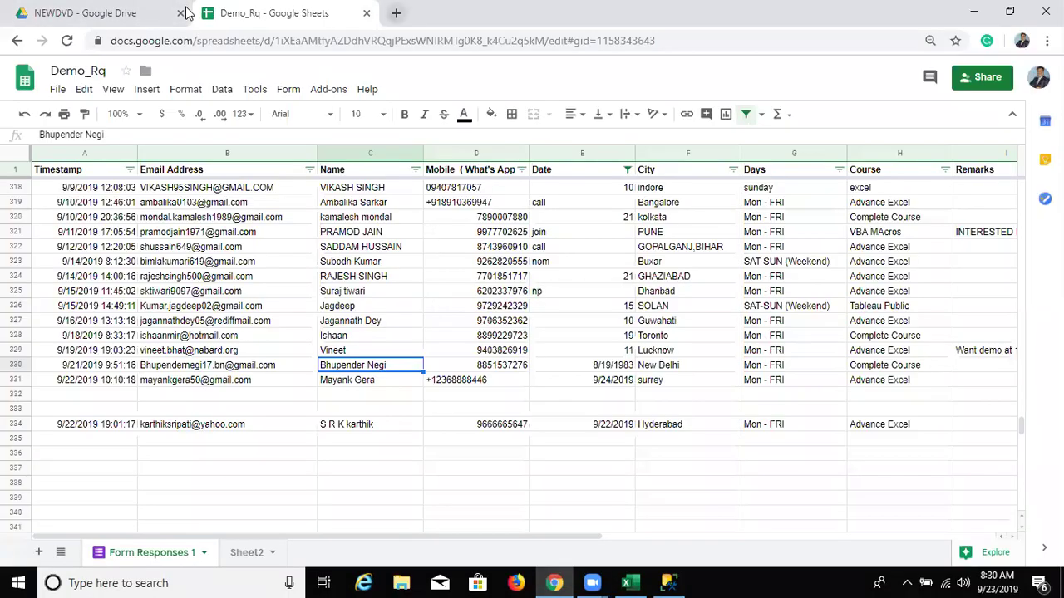
{"action": "key", "text": "ctrl+t"}
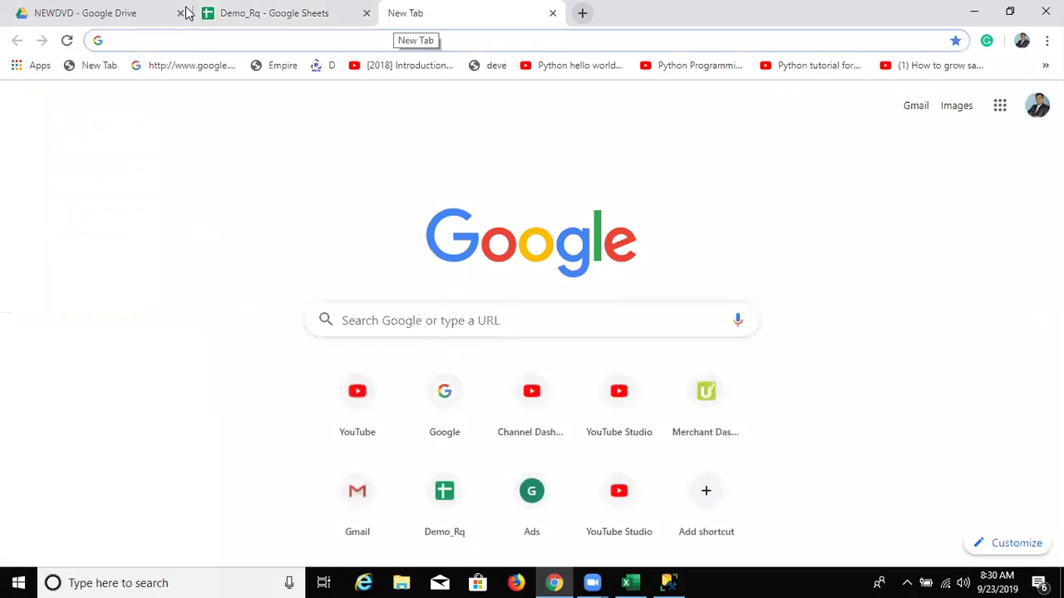
{"action": "type", "text": "google.com"}
{"action": "key", "text": "Return"}
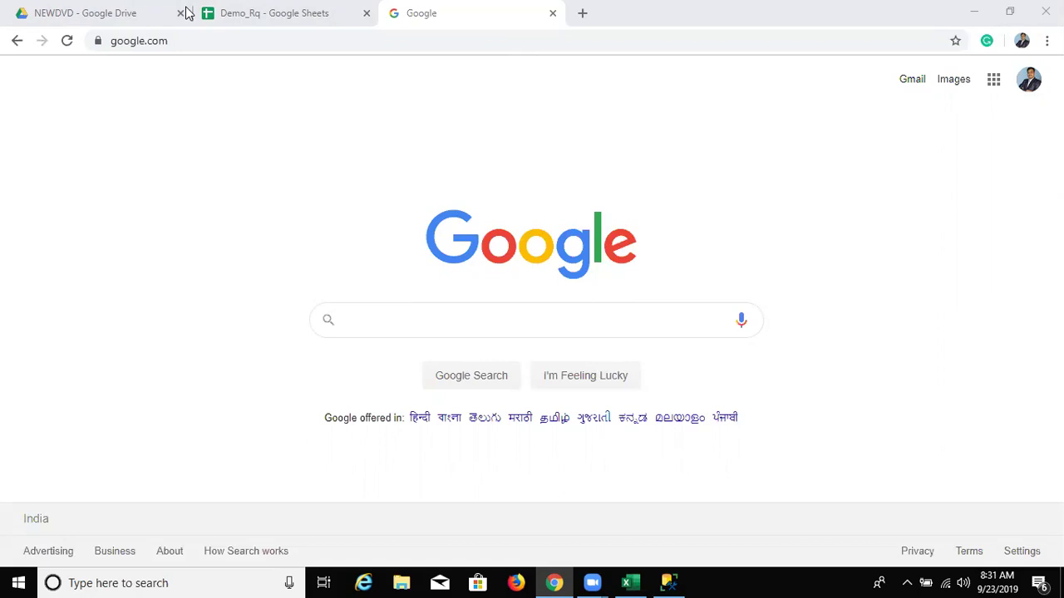
Step: Search Google for an e-mail address and scroll through the results
{"action": "left_click", "coordinate": [380, 327]}
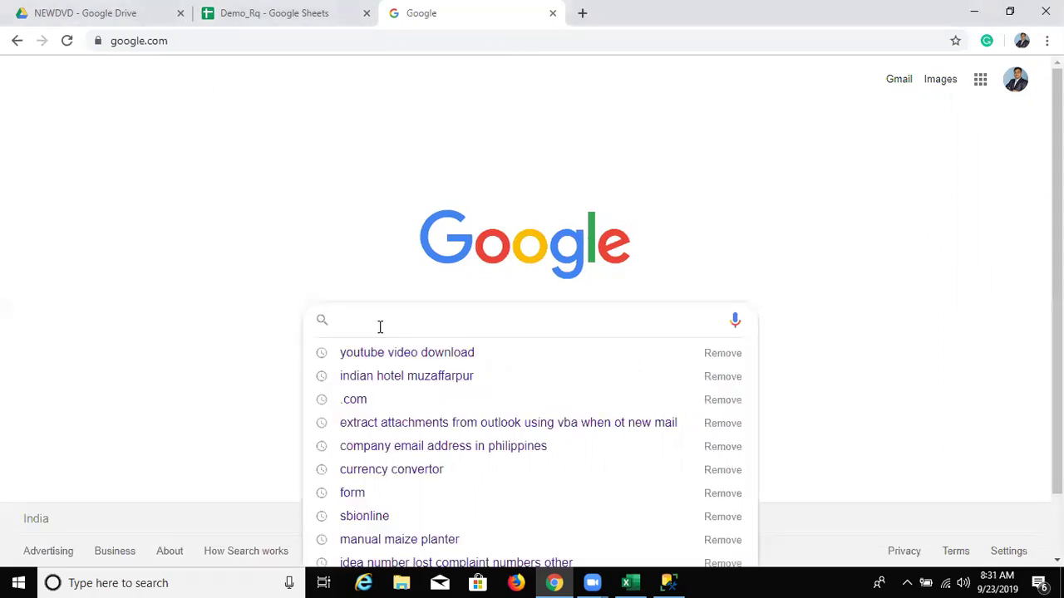
{"action": "type", "text": "excel"}
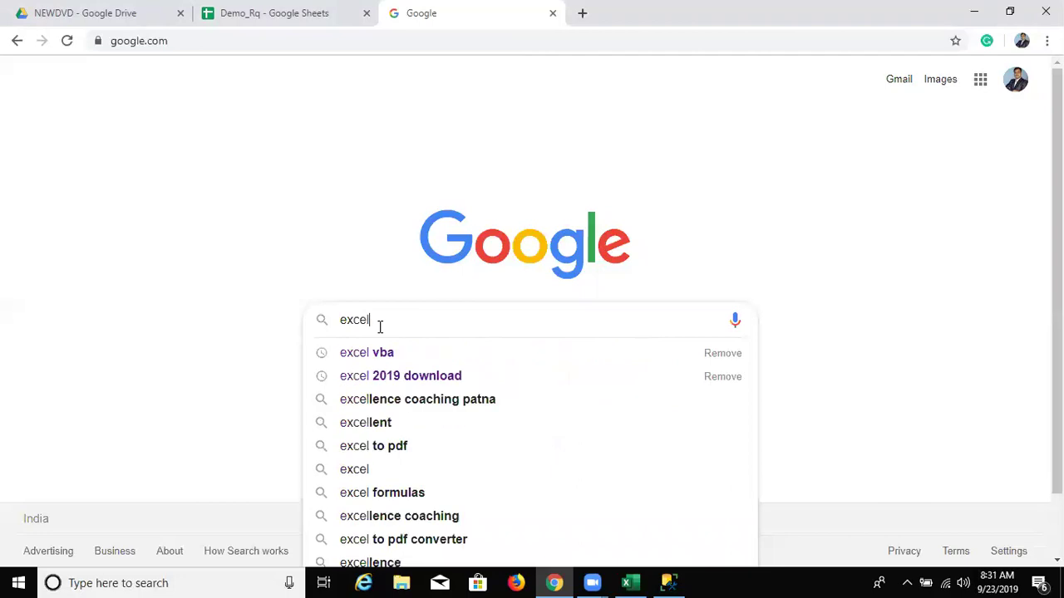
{"action": "key", "text": "BackSpace"}
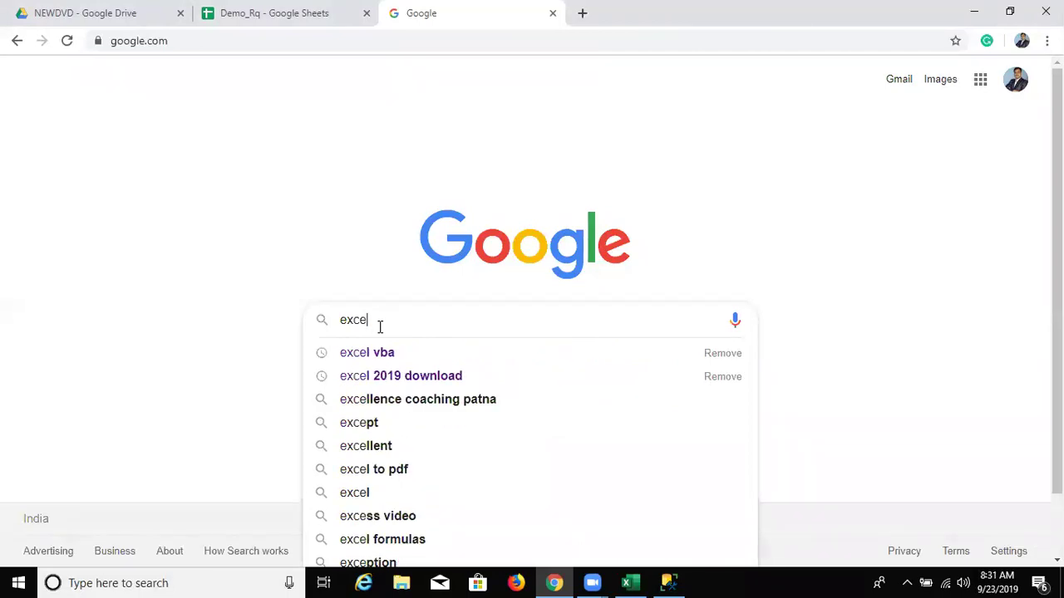
{"action": "key", "text": "BackSpace"}
{"action": "key", "text": "BackSpace"}
{"action": "key", "text": "BackSpace"}
{"action": "key", "text": "BackSpace"}
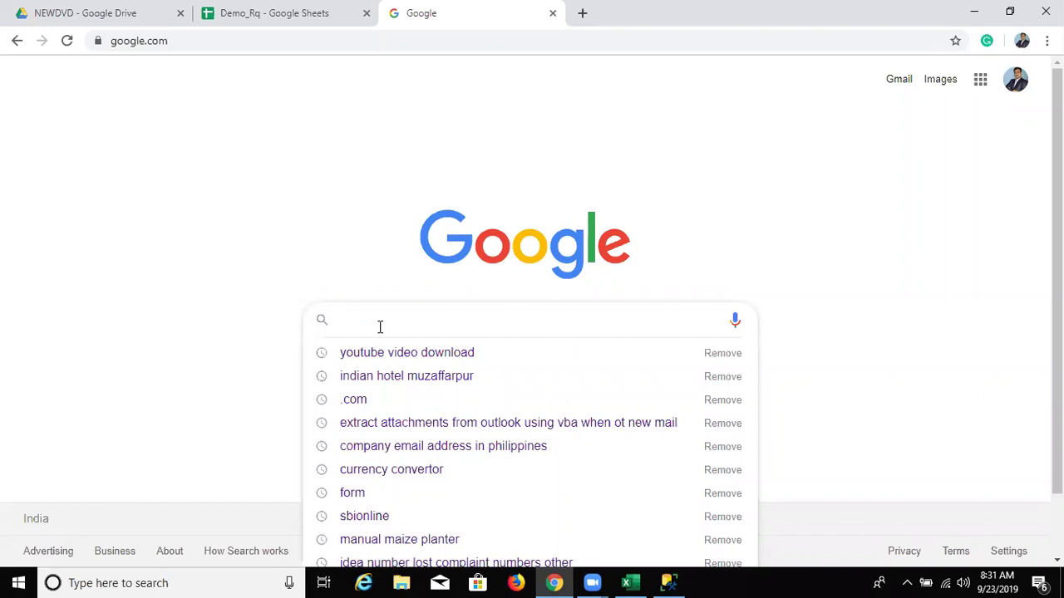
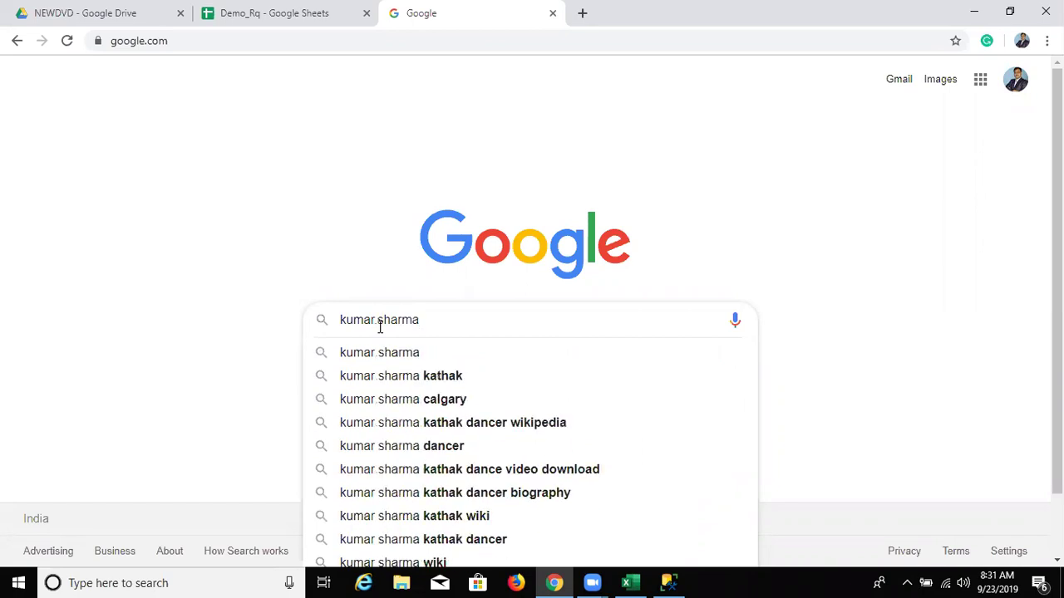
{"action": "key", "text": "Return"}
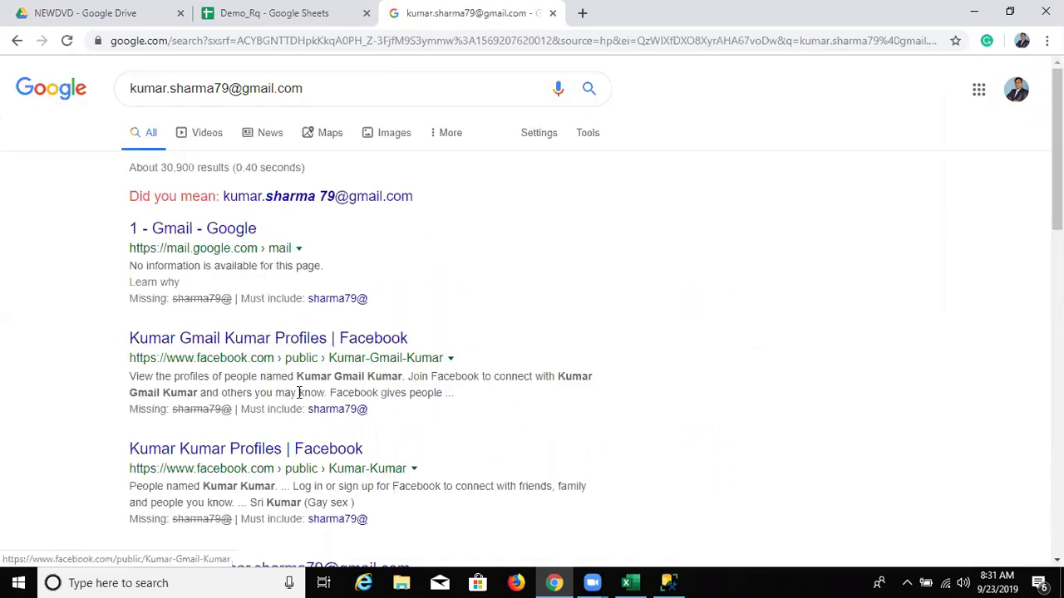
{"action": "scroll", "coordinate": [312, 481], "scroll_direction": "down", "scroll_amount": 3}
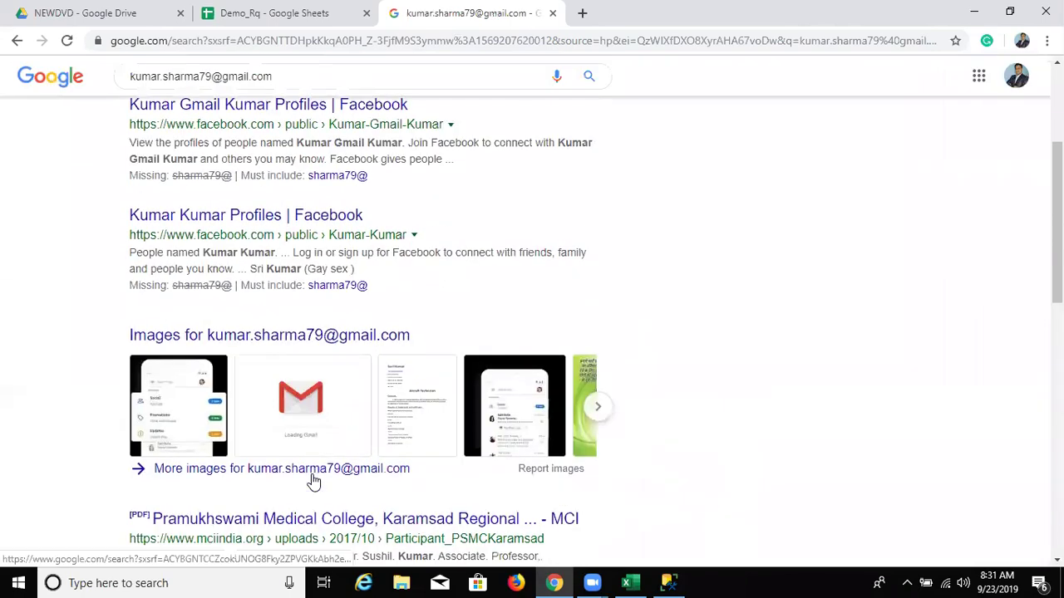
{"action": "scroll", "coordinate": [313, 481], "scroll_direction": "down", "scroll_amount": 3}
{"action": "scroll", "coordinate": [309, 467], "scroll_direction": "down", "scroll_amount": 2}
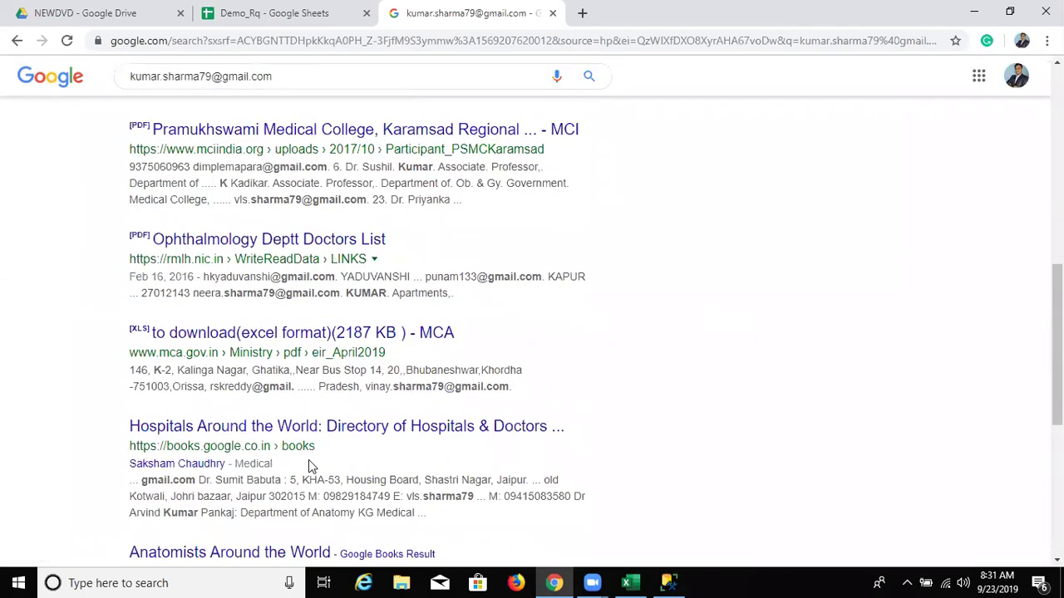
{"action": "scroll", "coordinate": [309, 466], "scroll_direction": "down", "scroll_amount": 2}
{"action": "scroll", "coordinate": [308, 467], "scroll_direction": "down", "scroll_amount": 1}
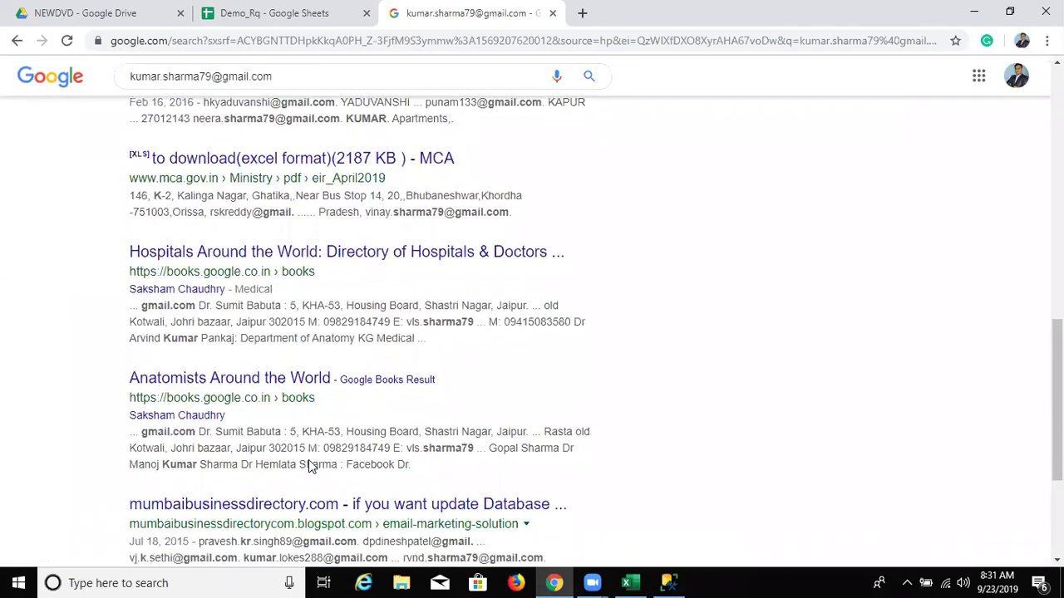
{"action": "scroll", "coordinate": [332, 332], "scroll_direction": "down", "scroll_amount": 2}
Step: Open the mumbaibusinessdirectory Email Marketing Solution post and inspect its listed e-mail addresses
{"action": "left_click", "coordinate": [349, 289]}
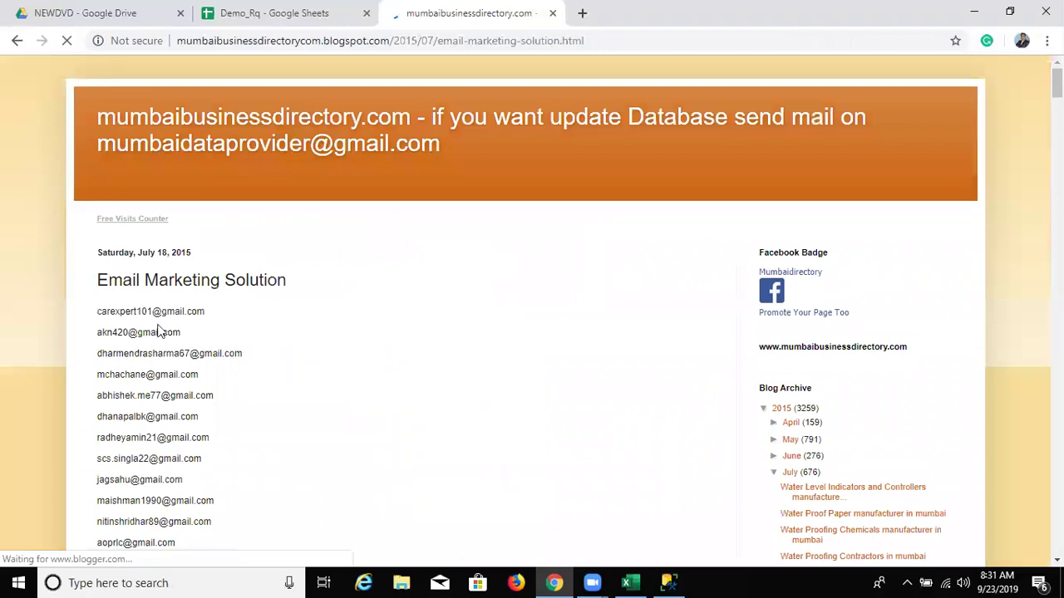
{"action": "scroll", "coordinate": [136, 346], "scroll_direction": "down", "scroll_amount": 1}
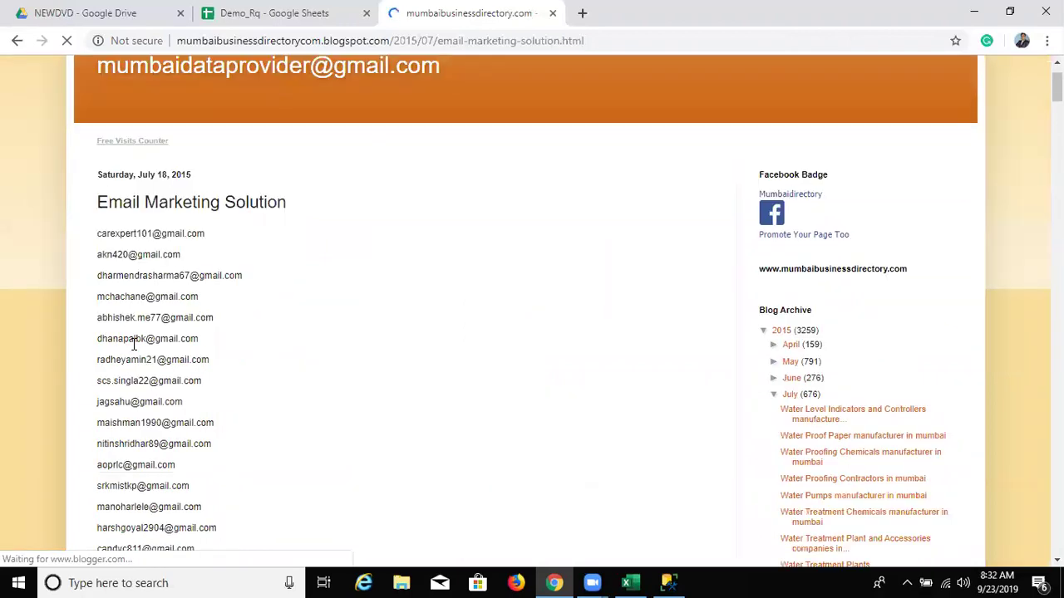
{"action": "double_click", "coordinate": [266, 281]}
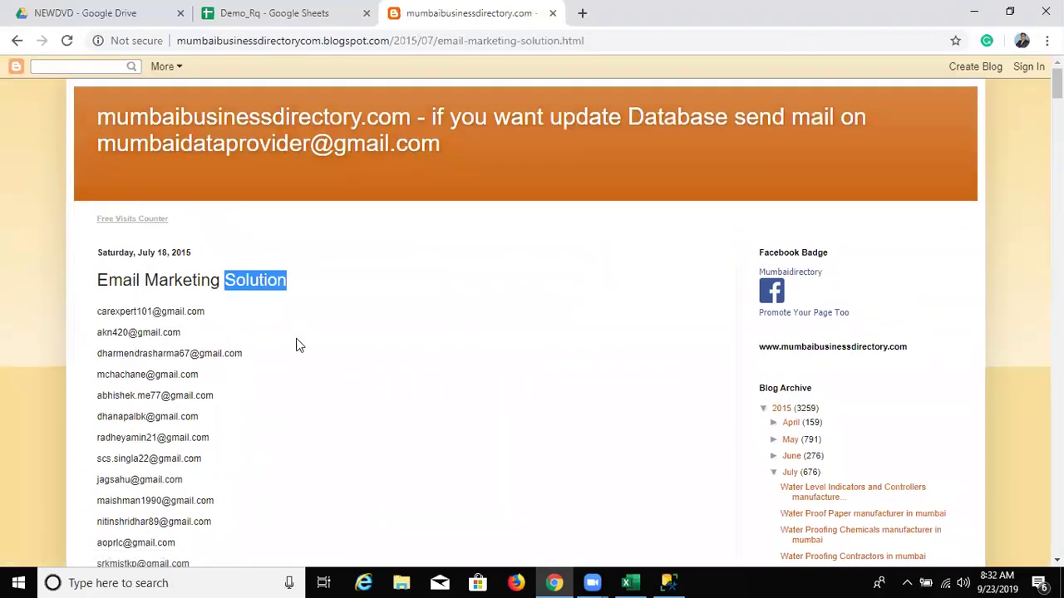
{"action": "left_click", "coordinate": [208, 373]}
{"action": "double_click", "coordinate": [182, 349]}
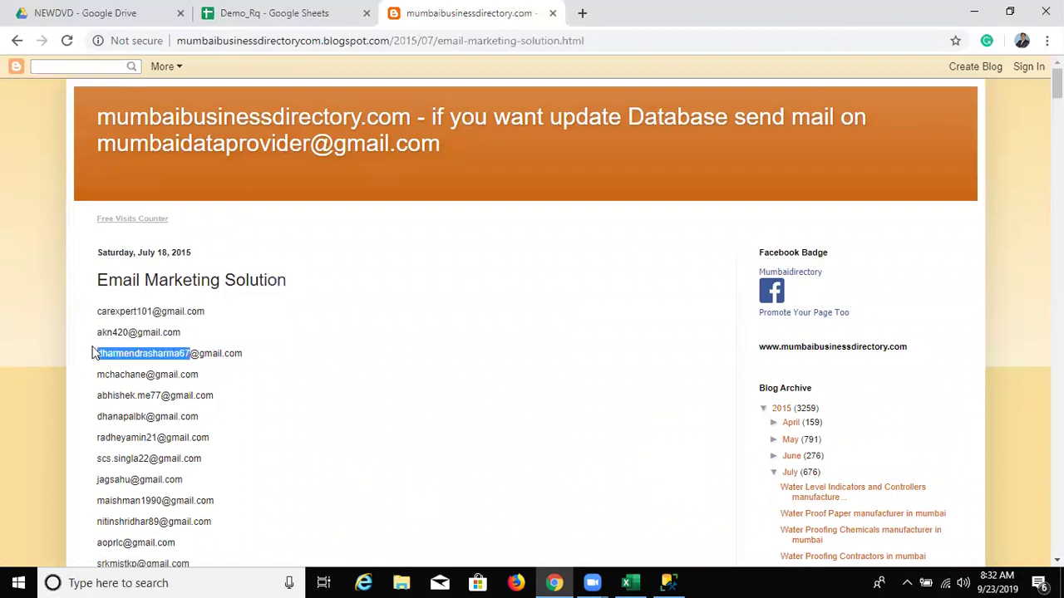
{"action": "mouse_move", "coordinate": [99, 310]}
{"action": "left_mouse_down"}
{"action": "mouse_move", "coordinate": [144, 434]}
{"action": "mouse_move", "coordinate": [155, 435]}
{"action": "left_mouse_up"}
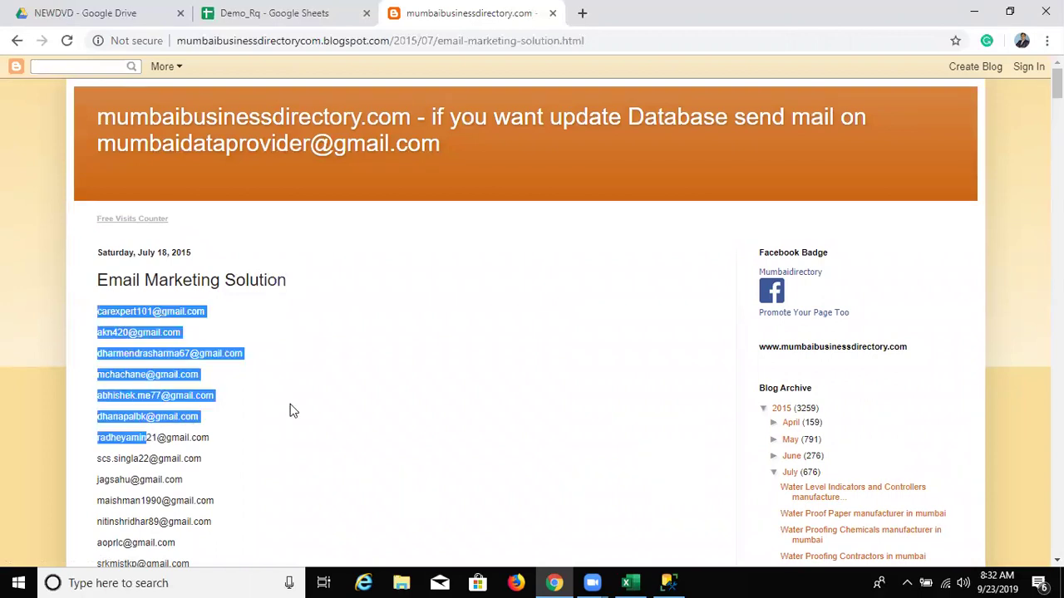
{"action": "left_click", "coordinate": [184, 392]}
{"action": "double_click", "coordinate": [140, 372]}
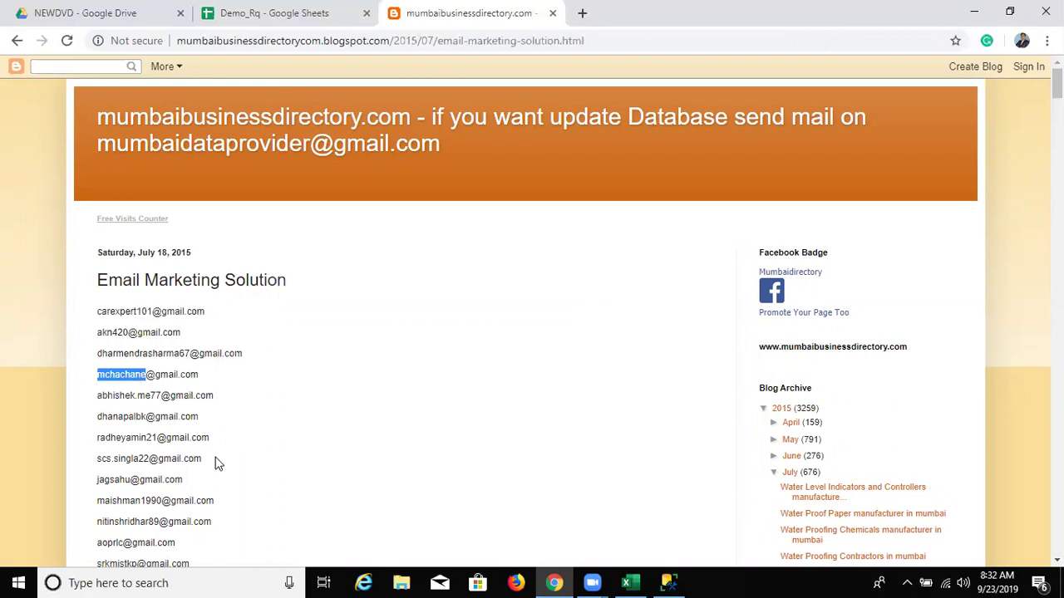
{"action": "scroll", "coordinate": [214, 458], "scroll_direction": "down", "scroll_amount": 5}
{"action": "scroll", "coordinate": [214, 457], "scroll_direction": "down", "scroll_amount": 5}
{"action": "scroll", "coordinate": [214, 453], "scroll_direction": "down", "scroll_amount": 8}
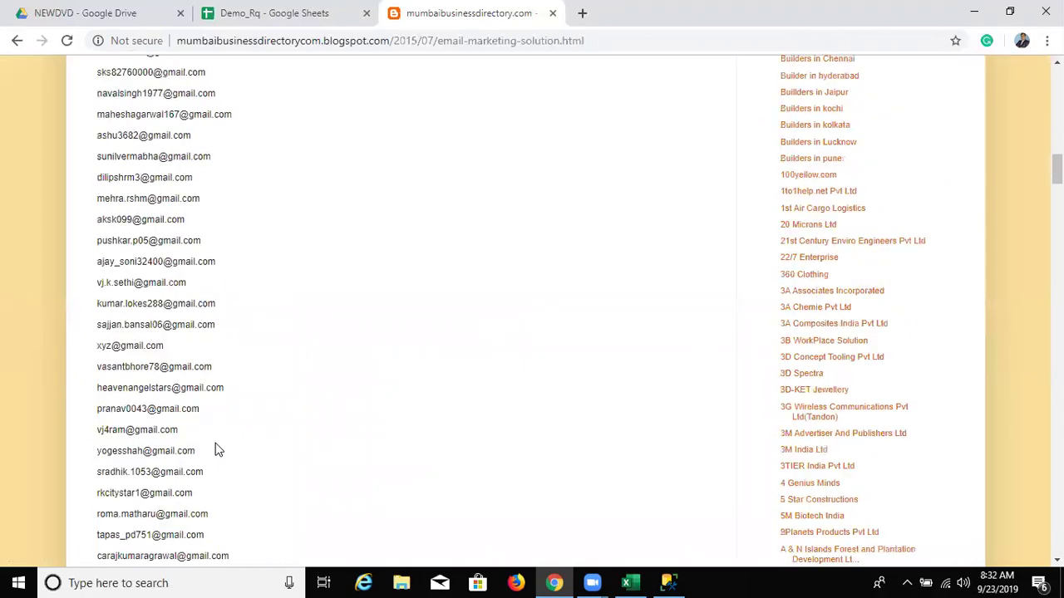
{"action": "scroll", "coordinate": [214, 437], "scroll_direction": "up", "scroll_amount": 5}
{"action": "scroll", "coordinate": [216, 399], "scroll_direction": "up", "scroll_amount": 4}
{"action": "scroll", "coordinate": [220, 371], "scroll_direction": "up", "scroll_amount": 10}
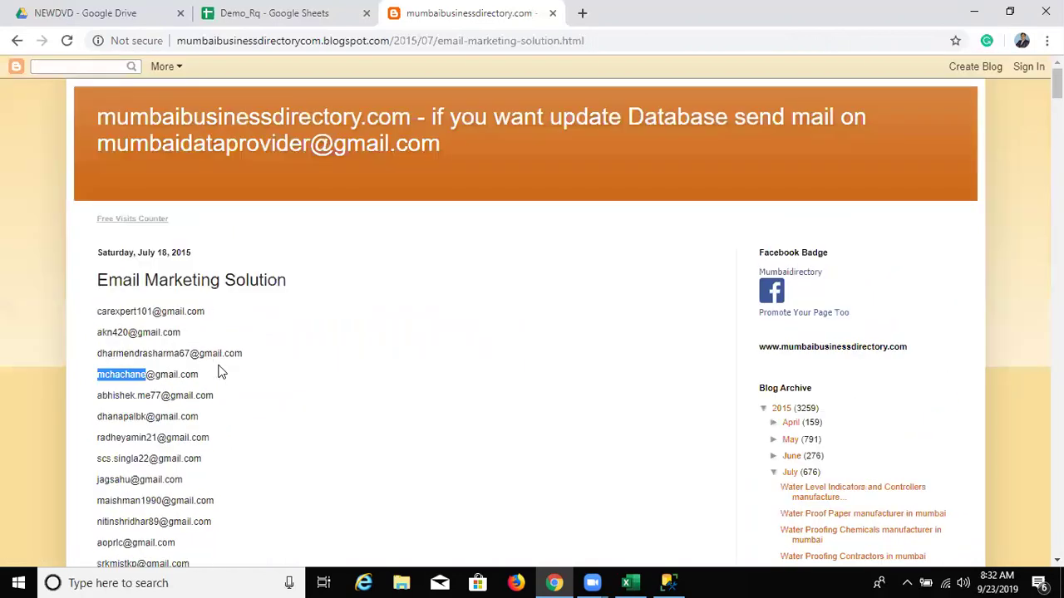
Step: Select the post's full web address ending 2015/07/email-marketing-solution.html
{"action": "left_click", "coordinate": [224, 40]}
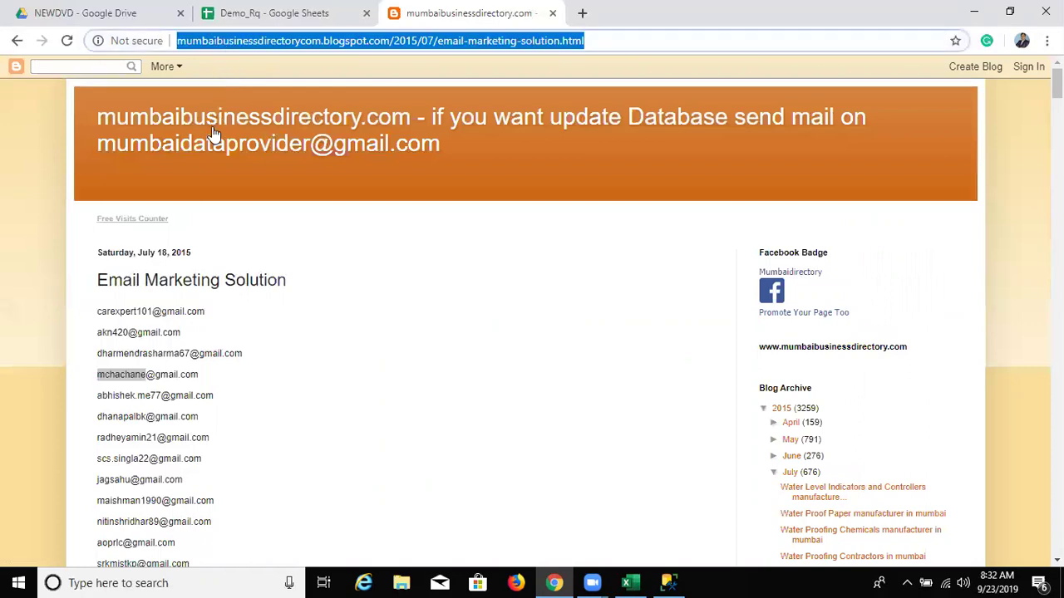
{"action": "left_click", "coordinate": [237, 376]}
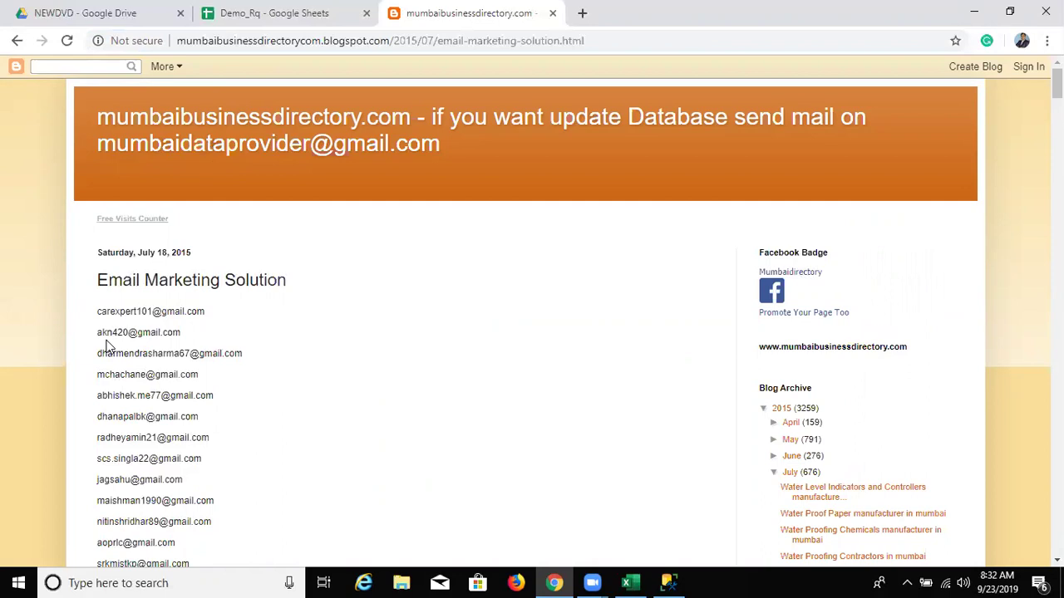
{"action": "triple_click", "coordinate": [301, 330]}
{"action": "left_click", "coordinate": [503, 301]}
Step: Paste the blog post's URL into Excel's From Web dialog and connect to it
{"action": "left_click", "coordinate": [629, 579]}
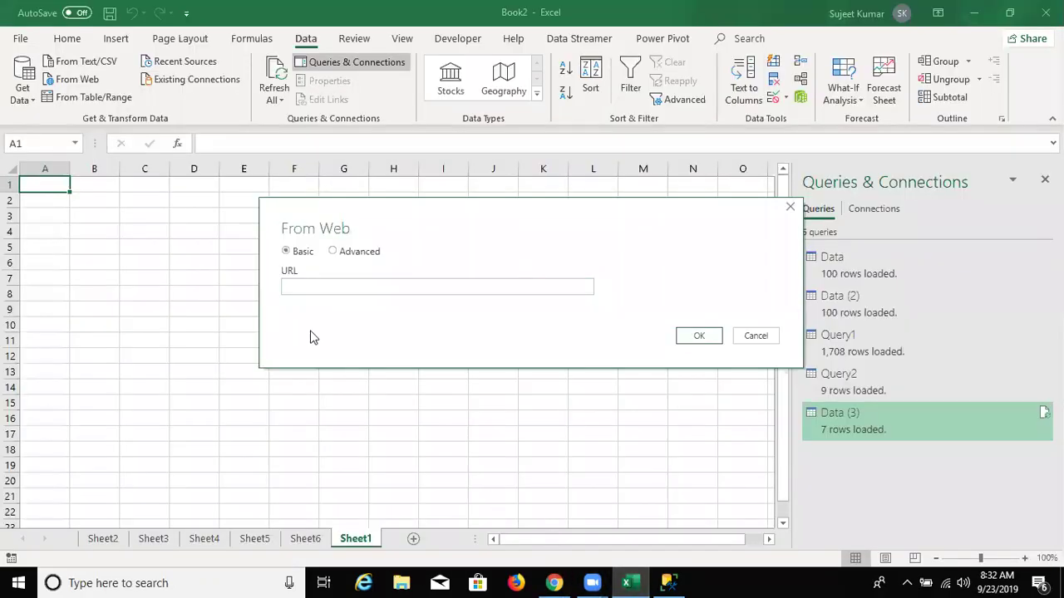
{"action": "left_click", "coordinate": [318, 287]}
{"action": "key", "text": "ctrl+v"}
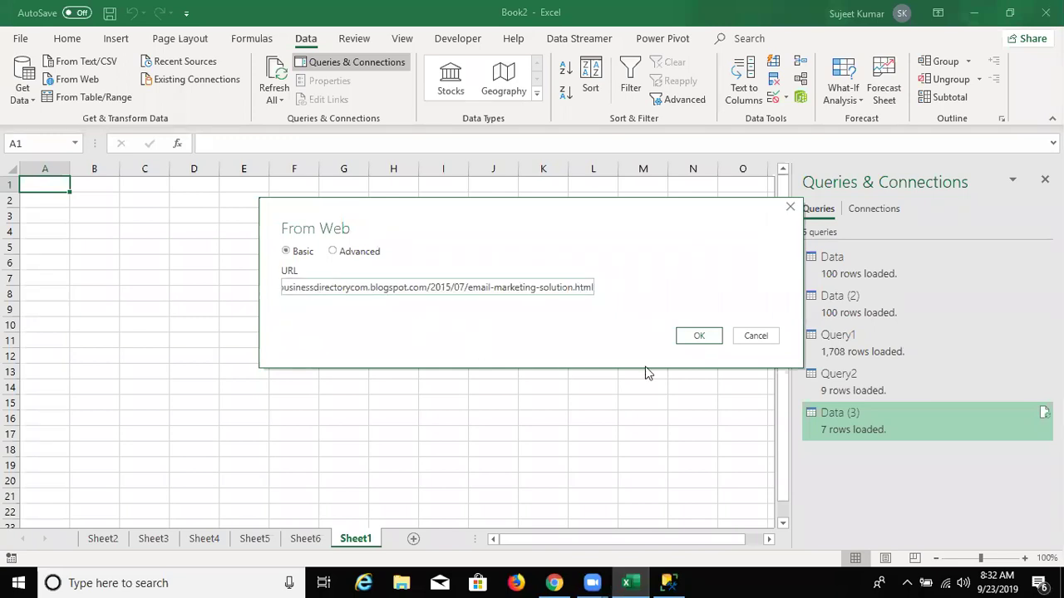
{"action": "left_click", "coordinate": [703, 341]}
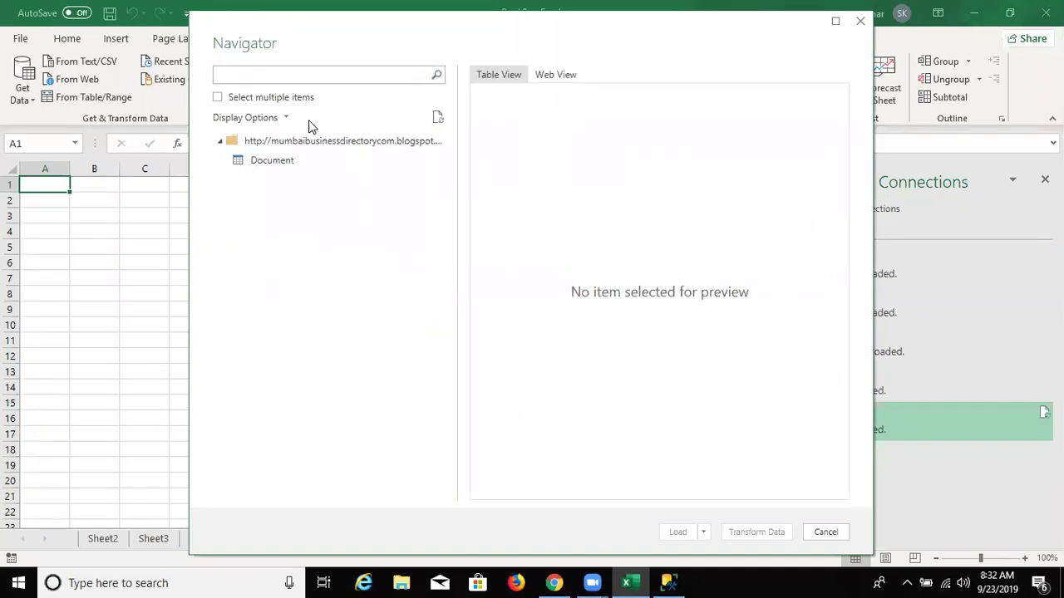
Step: Preview the page's Document table and web view, then load it into new Sheet7
{"action": "left_click", "coordinate": [283, 163]}
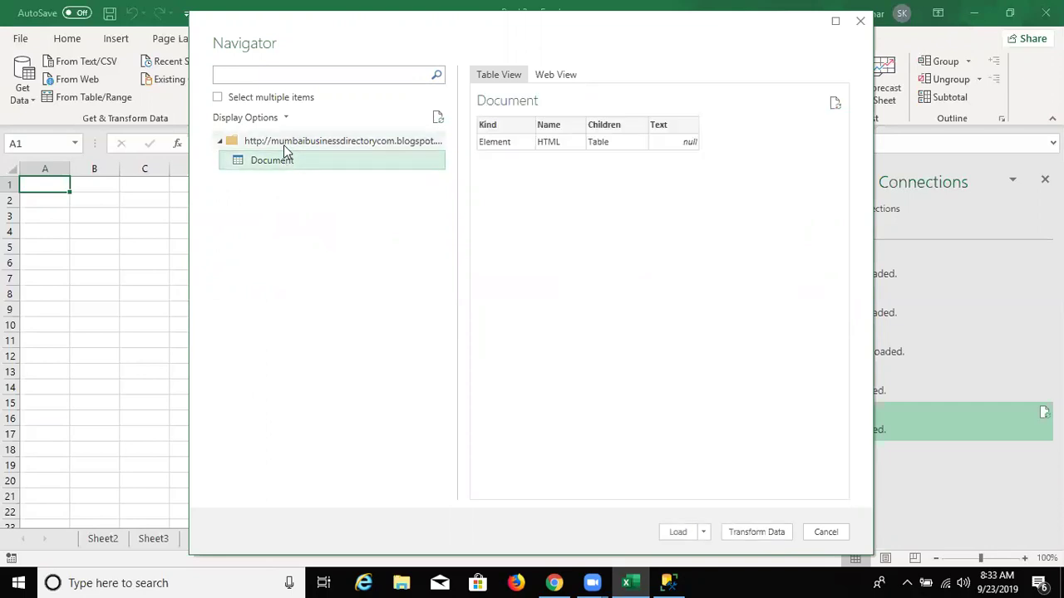
{"action": "left_click", "coordinate": [286, 142]}
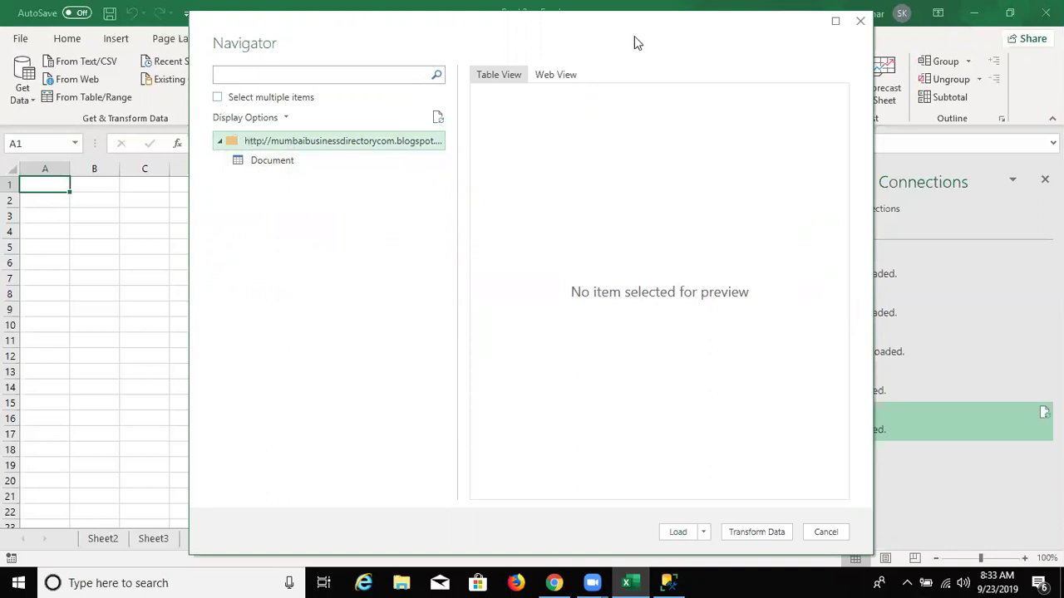
{"action": "left_click", "coordinate": [565, 74]}
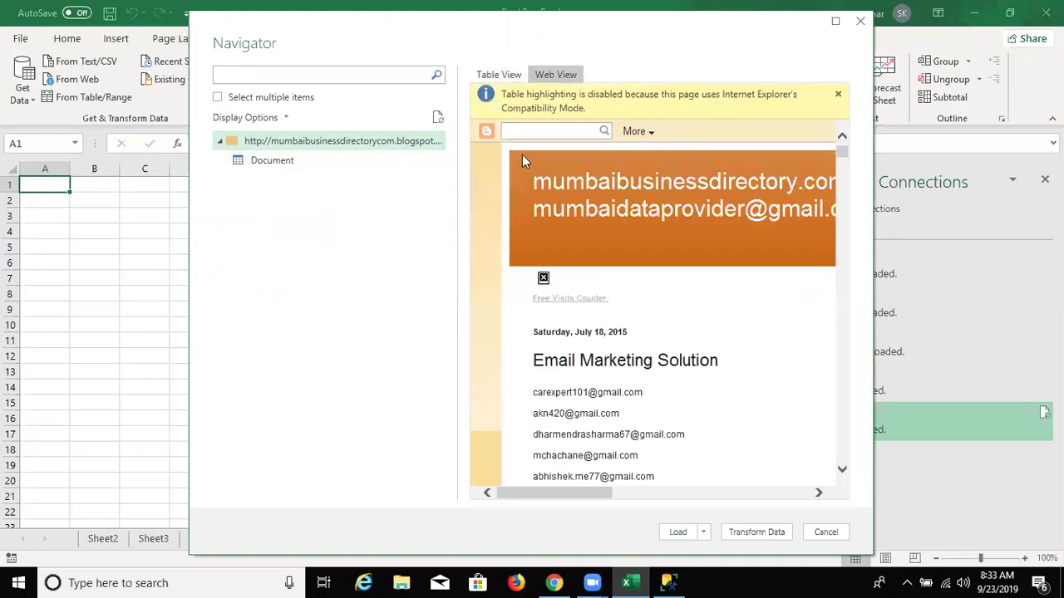
{"action": "left_click", "coordinate": [505, 77]}
{"action": "left_click", "coordinate": [553, 75]}
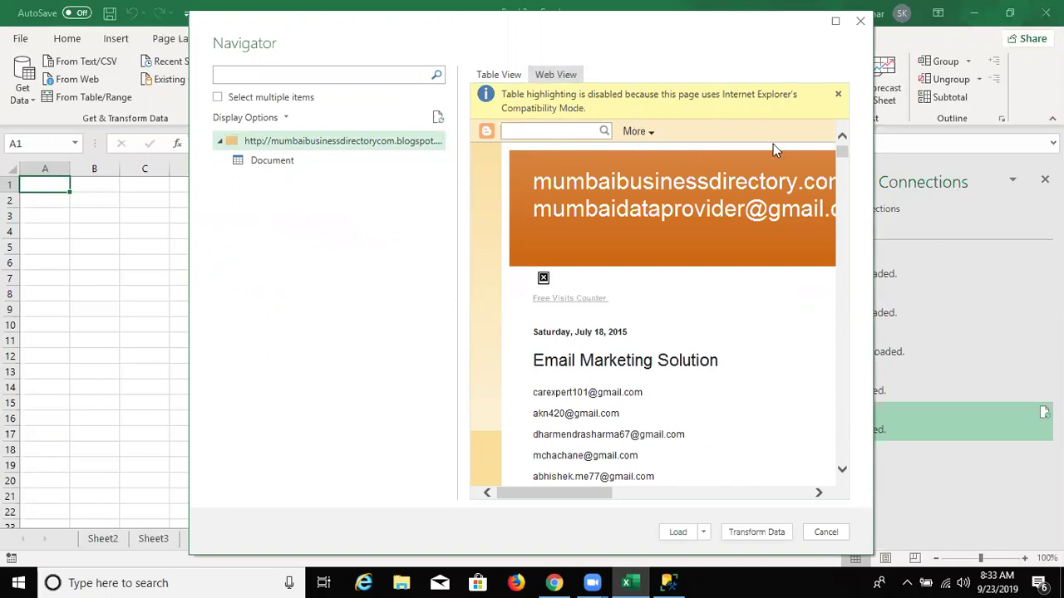
{"action": "left_click", "coordinate": [678, 533]}
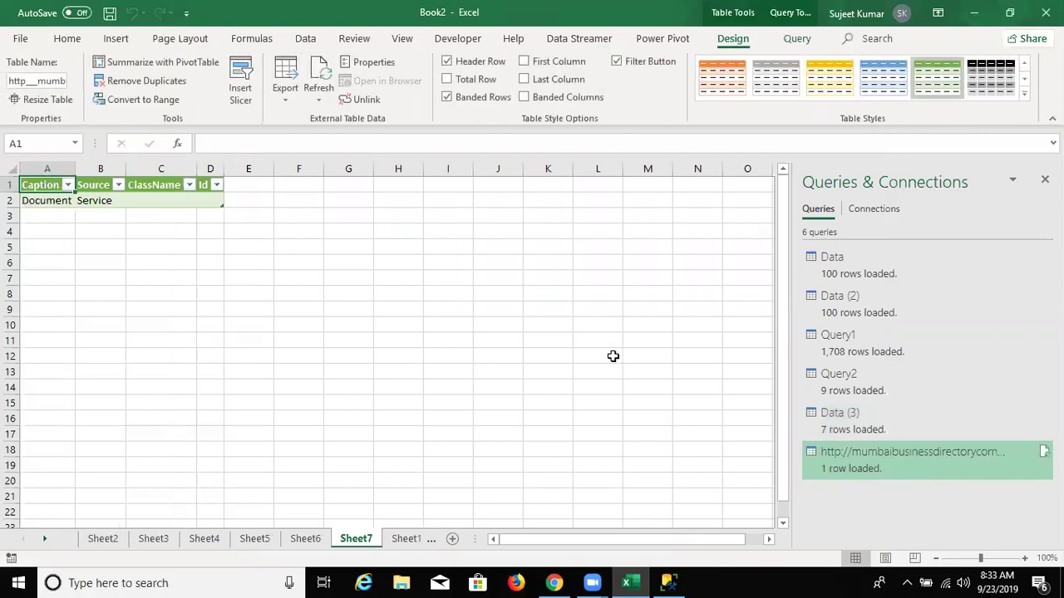
Step: Go to Sheet1 and start a Data > From Web import
{"action": "left_click", "coordinate": [416, 540]}
{"action": "left_click", "coordinate": [118, 39]}
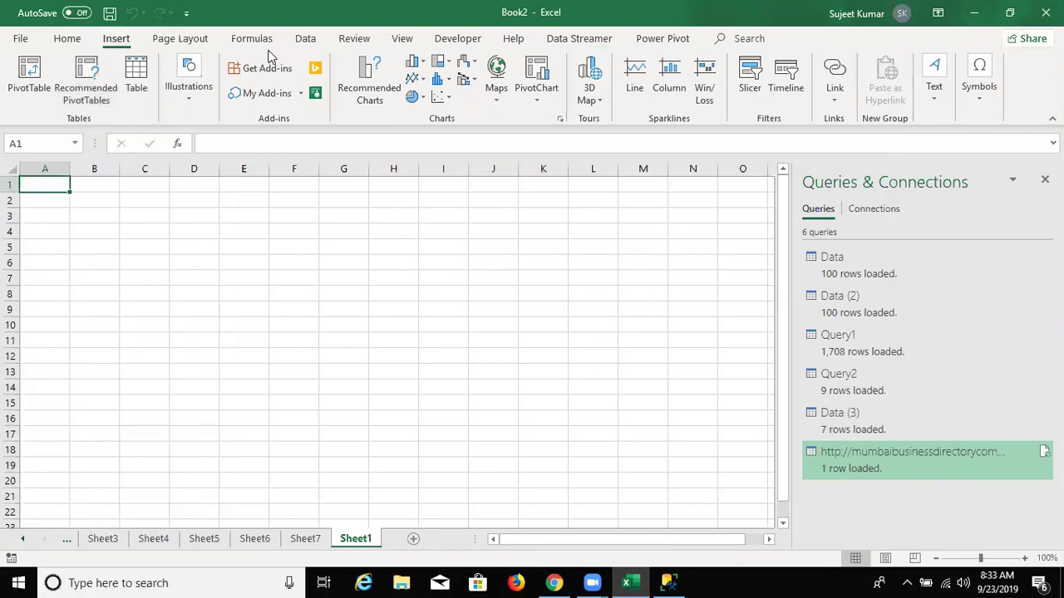
{"action": "left_click", "coordinate": [305, 39]}
{"action": "left_click", "coordinate": [74, 80]}
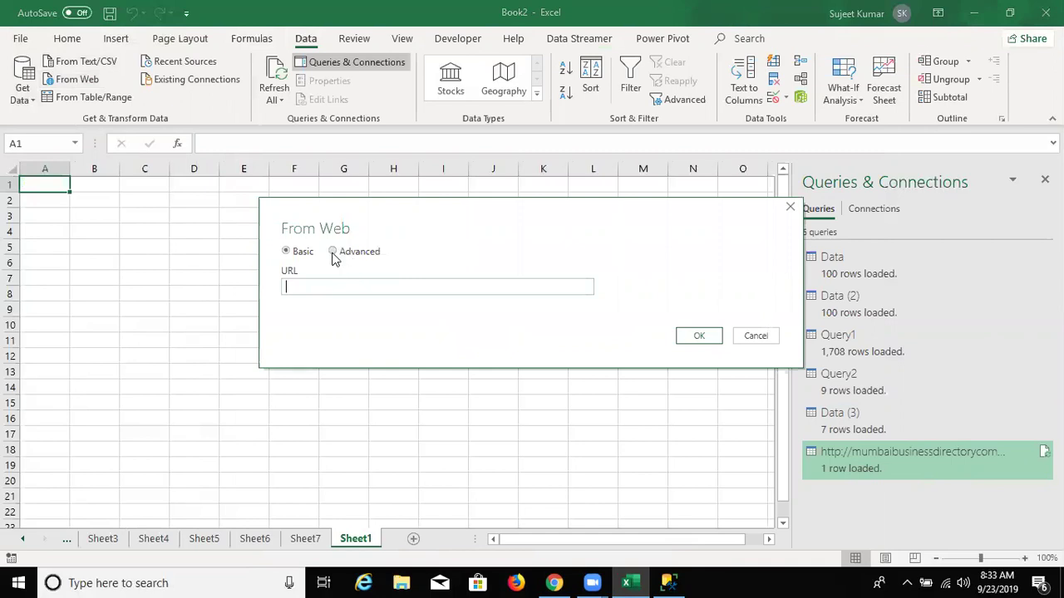
Step: Paste the blog post's URL into the Basic From Web field and connect
{"action": "left_click", "coordinate": [333, 252]}
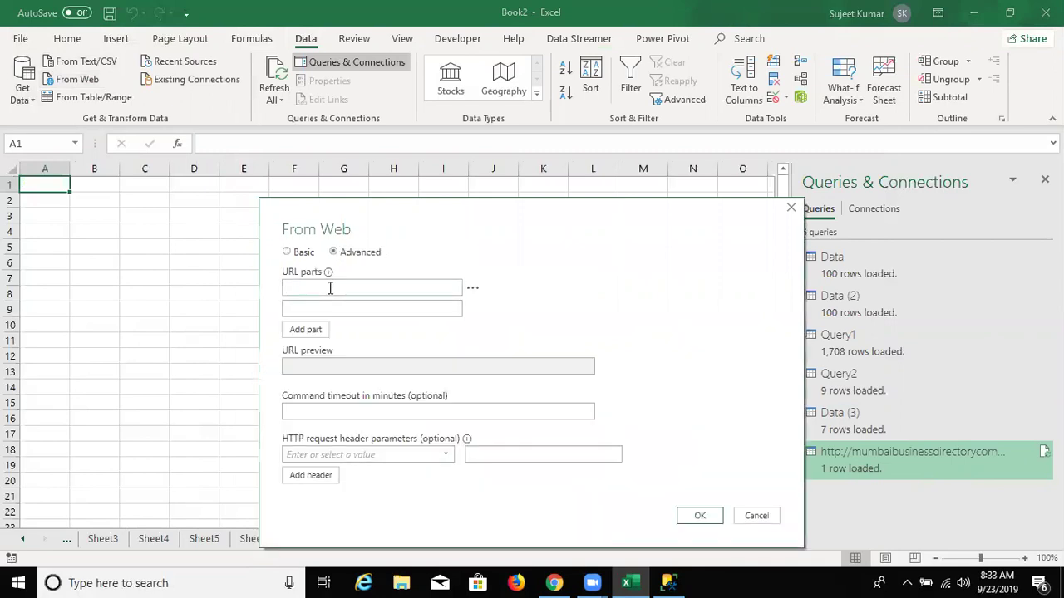
{"action": "left_click", "coordinate": [330, 288]}
{"action": "type", "text": "http://mumbaibusinessdirectorycom.blogspot.com/2015/07/email-marketing-solution.html"}
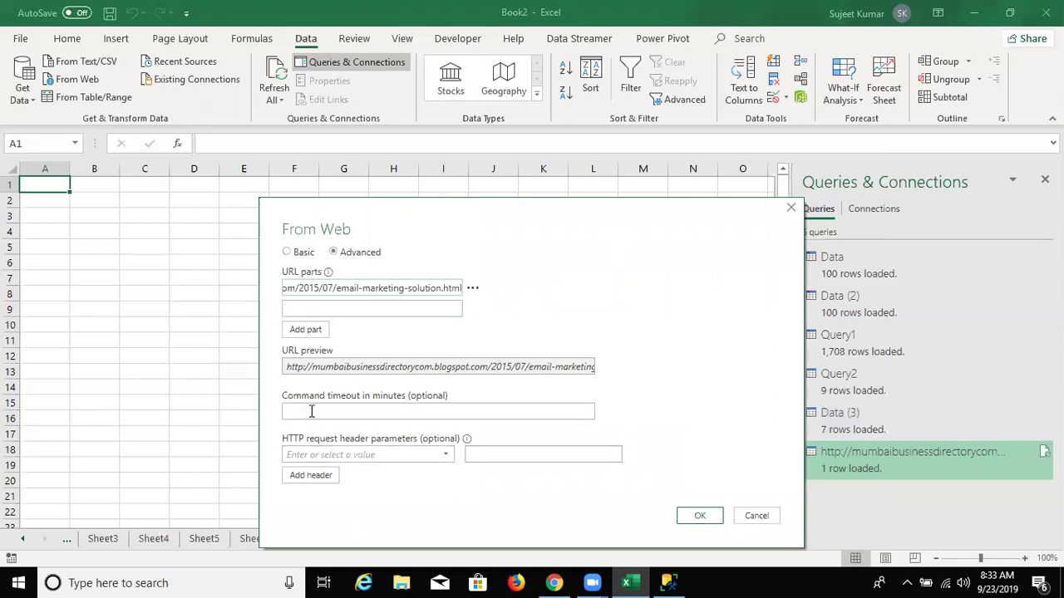
{"action": "left_click", "coordinate": [287, 252]}
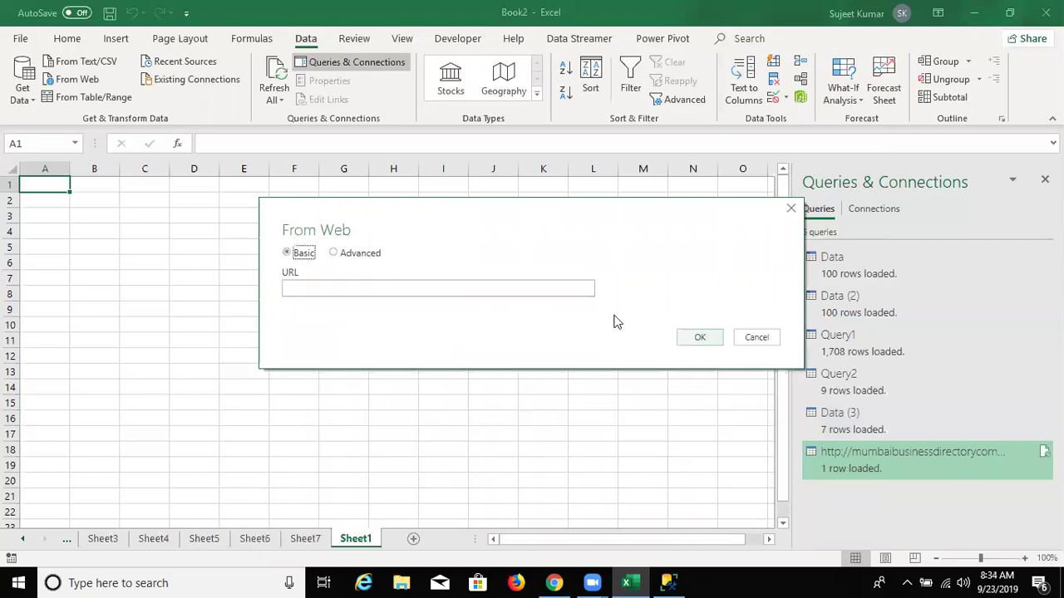
{"action": "left_click", "coordinate": [469, 286]}
{"action": "key", "text": "ctrl+v"}
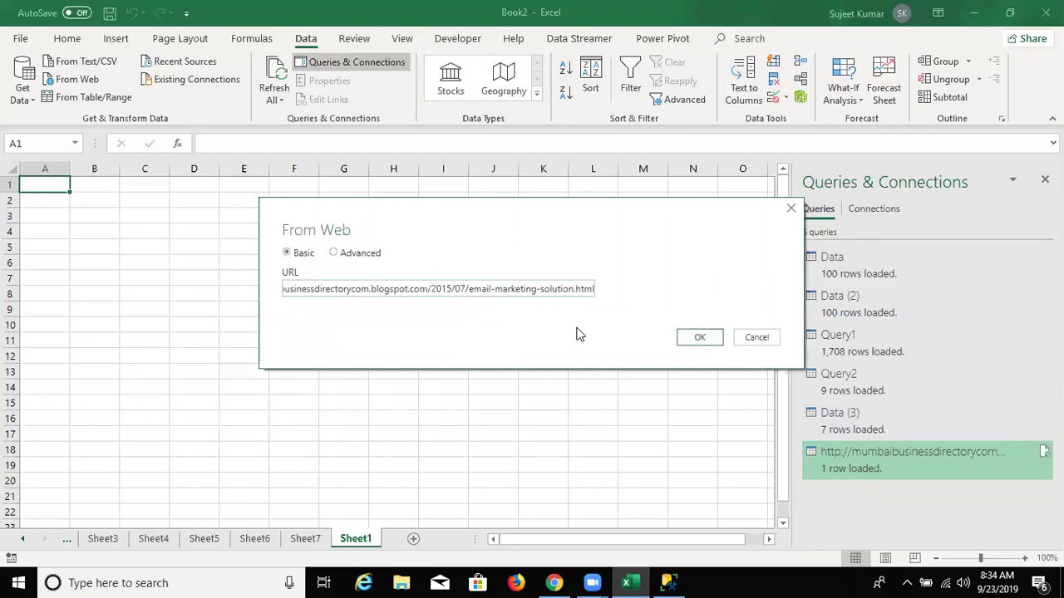
{"action": "left_click", "coordinate": [693, 338]}
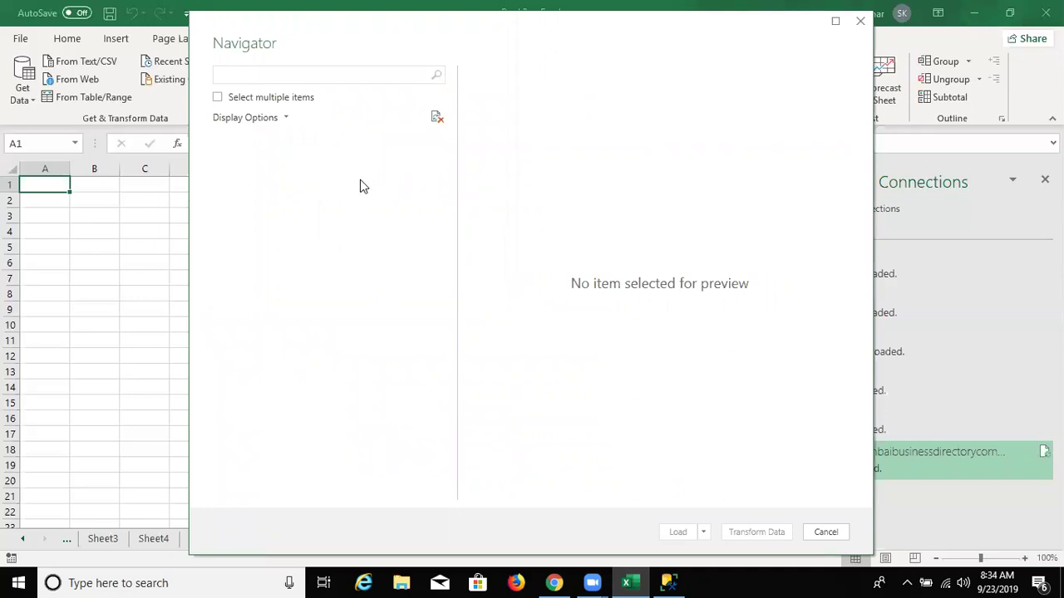
Step: Try Navigator's Select multiple items and Only selected items options, then cancel the import
{"action": "left_click", "coordinate": [253, 98]}
{"action": "left_click", "coordinate": [254, 98]}
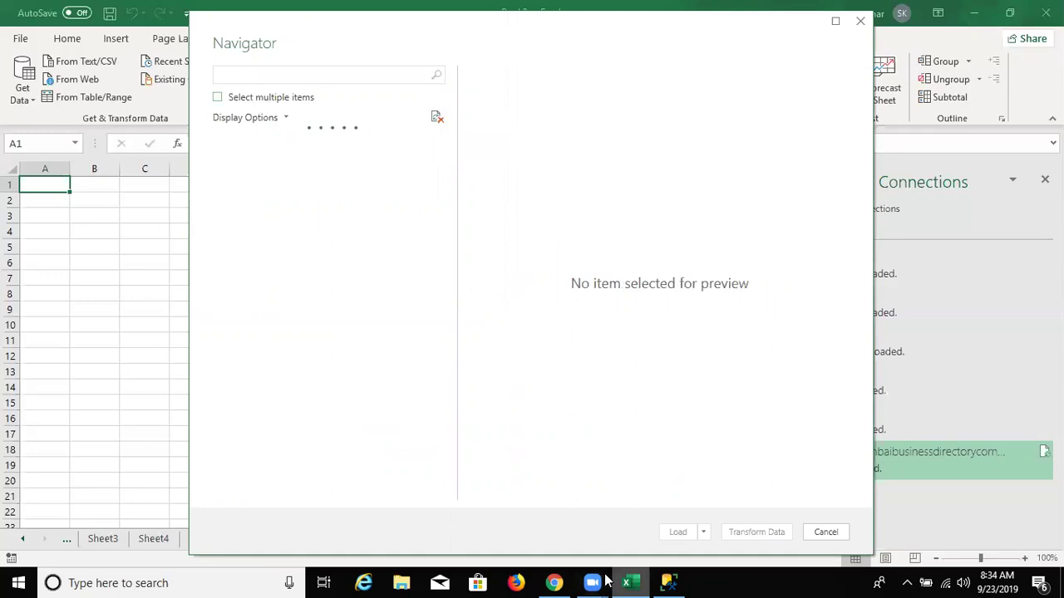
{"action": "left_click", "coordinate": [553, 582]}
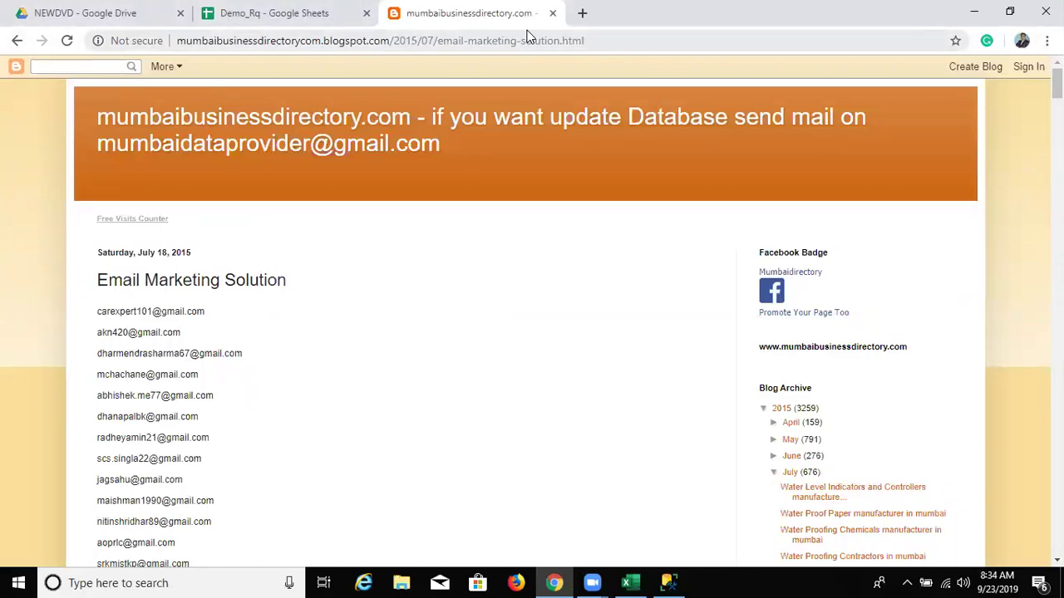
{"action": "key", "text": "alt+Tab"}
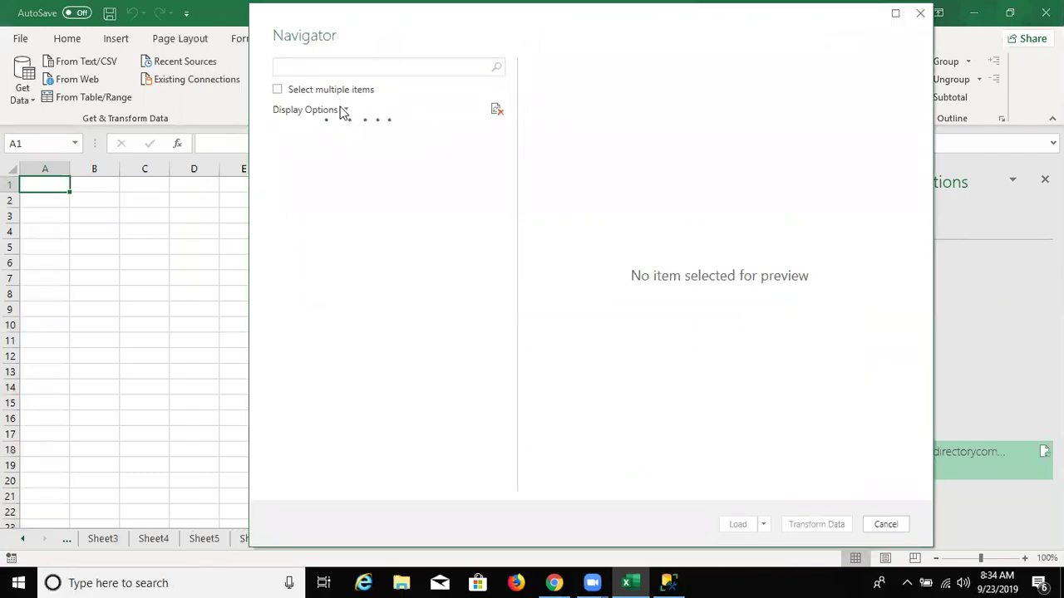
{"action": "left_click", "coordinate": [334, 113]}
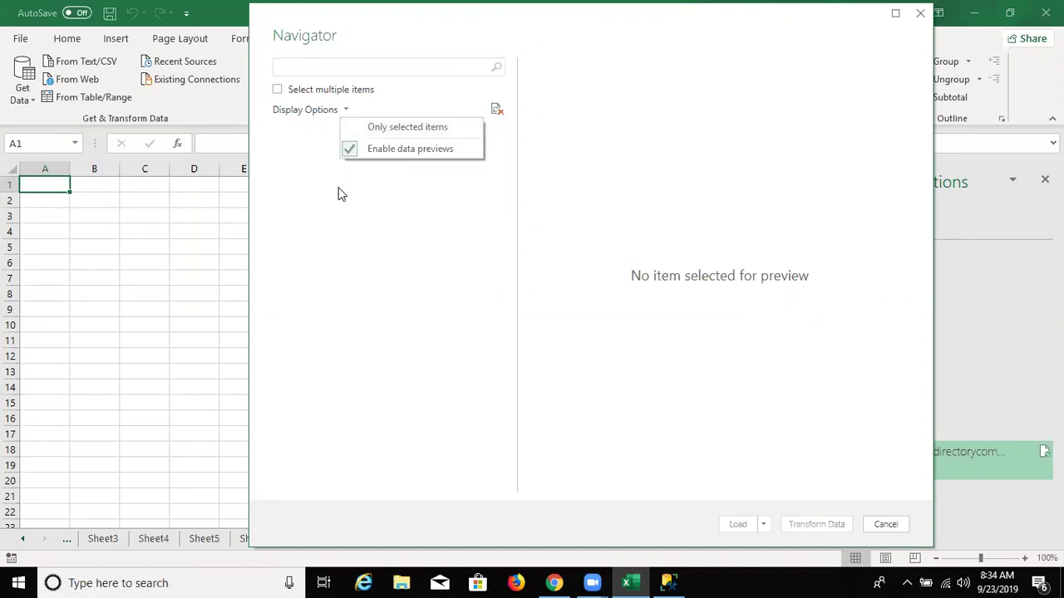
{"action": "left_click", "coordinate": [358, 127]}
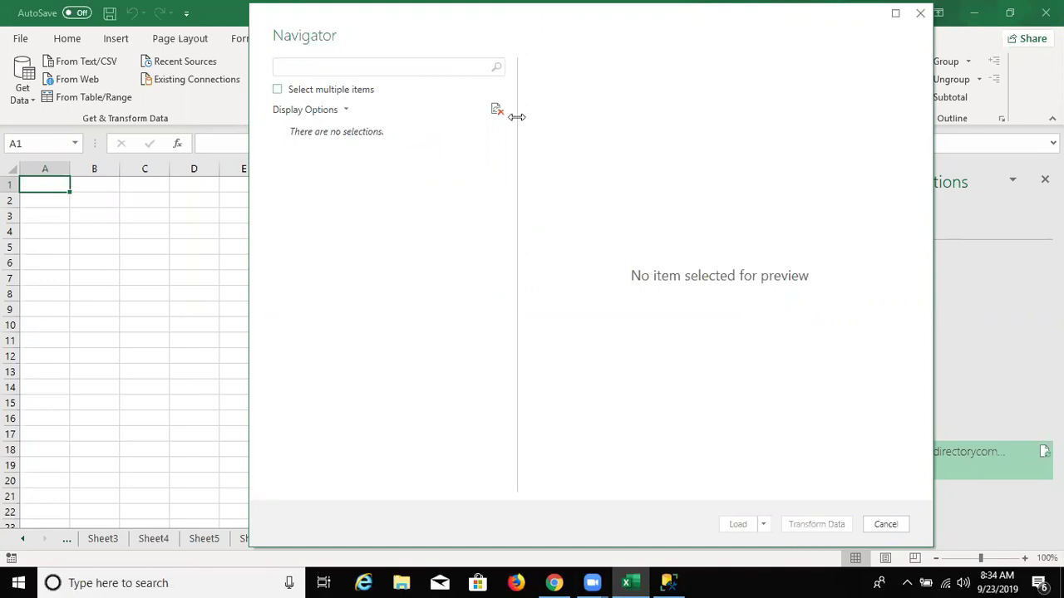
{"action": "left_click", "coordinate": [347, 109]}
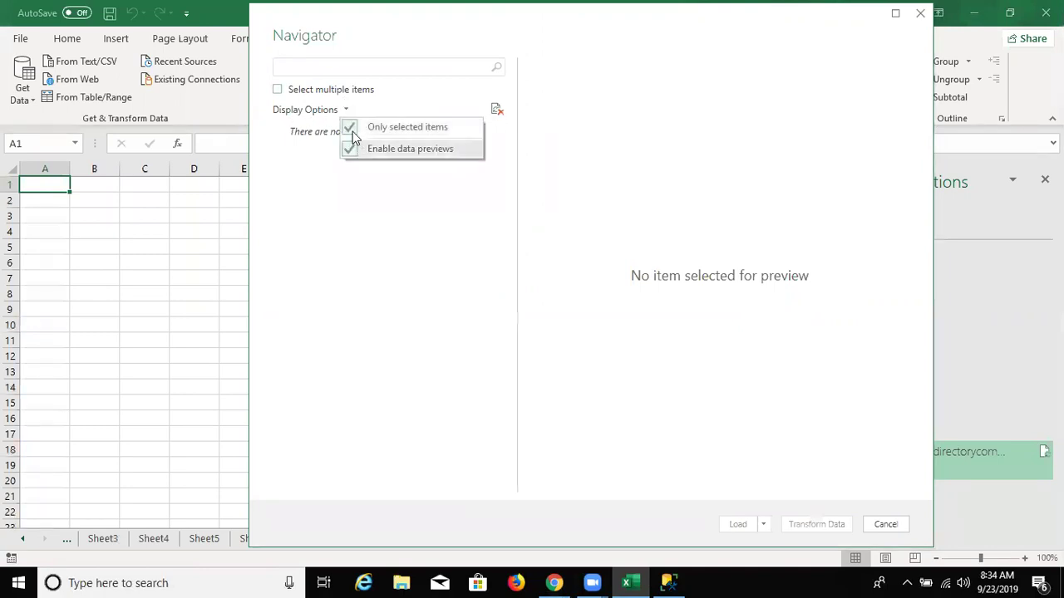
{"action": "left_click", "coordinate": [437, 236]}
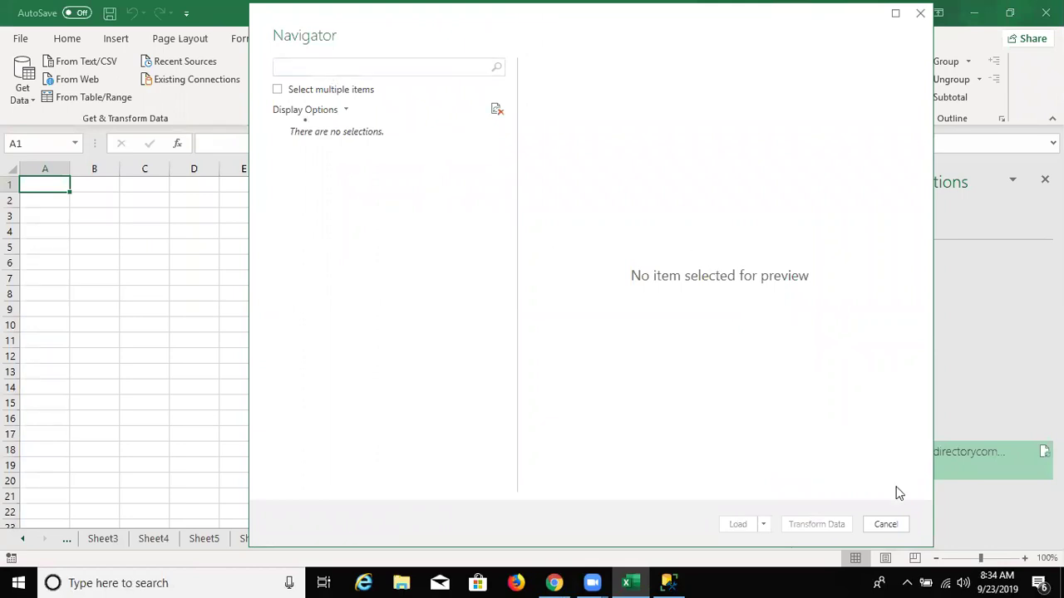
{"action": "left_click", "coordinate": [886, 525]}
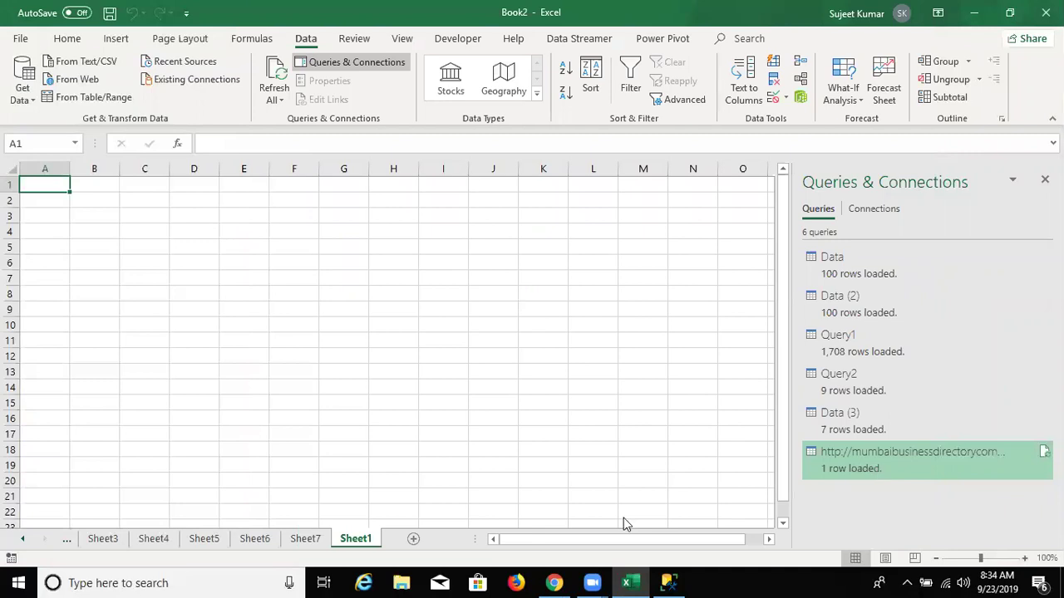
Step: Search Google in a new Chrome tab for world mobile users by country
{"action": "key", "text": "alt+Tab"}
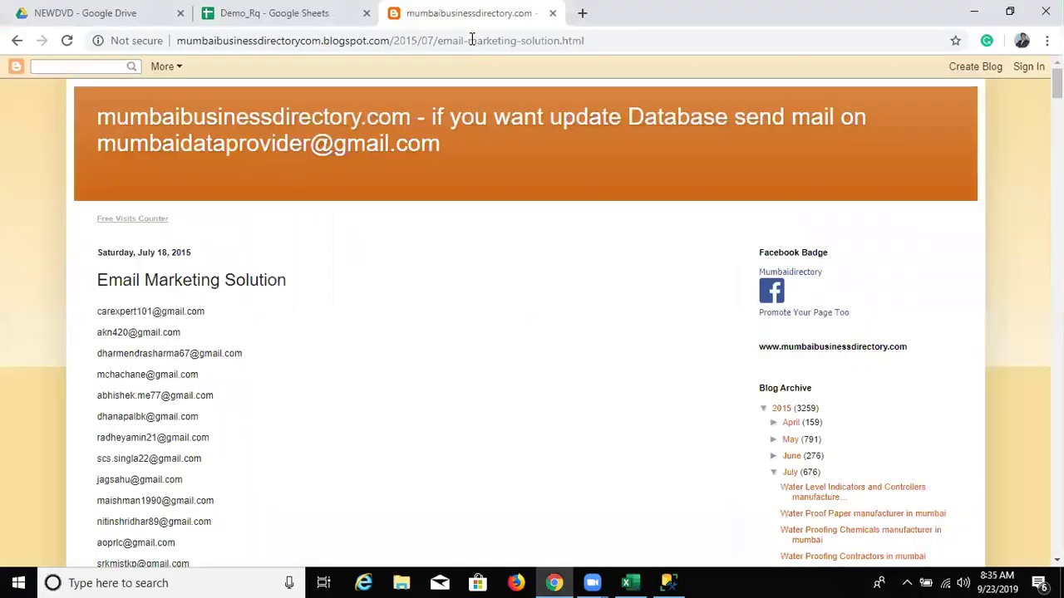
{"action": "left_click", "coordinate": [582, 12]}
{"action": "type", "text": "goo"}
{"action": "key", "text": "Return"}
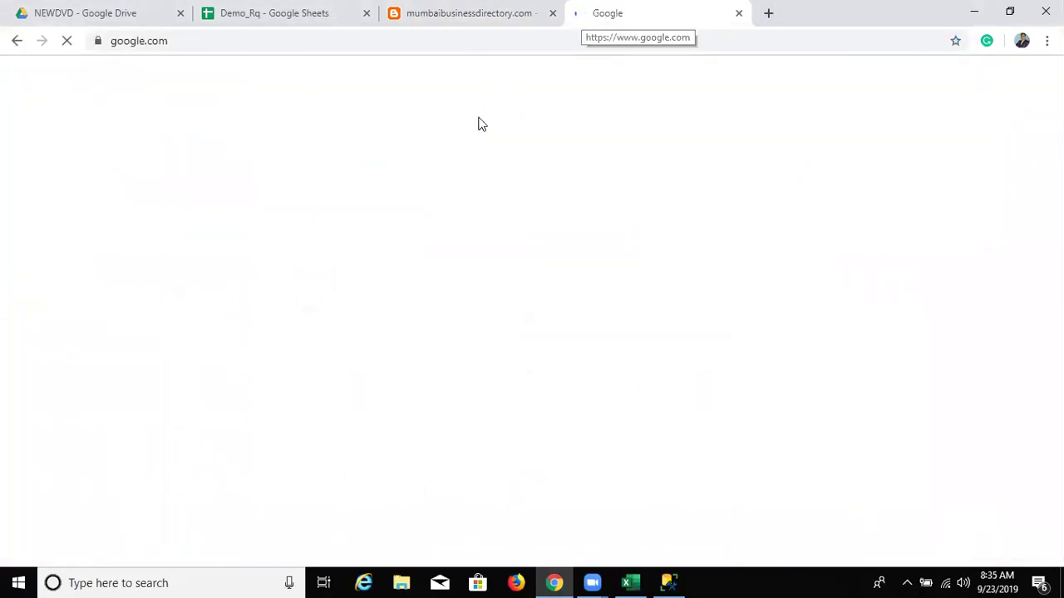
{"action": "type", "text": "w"}
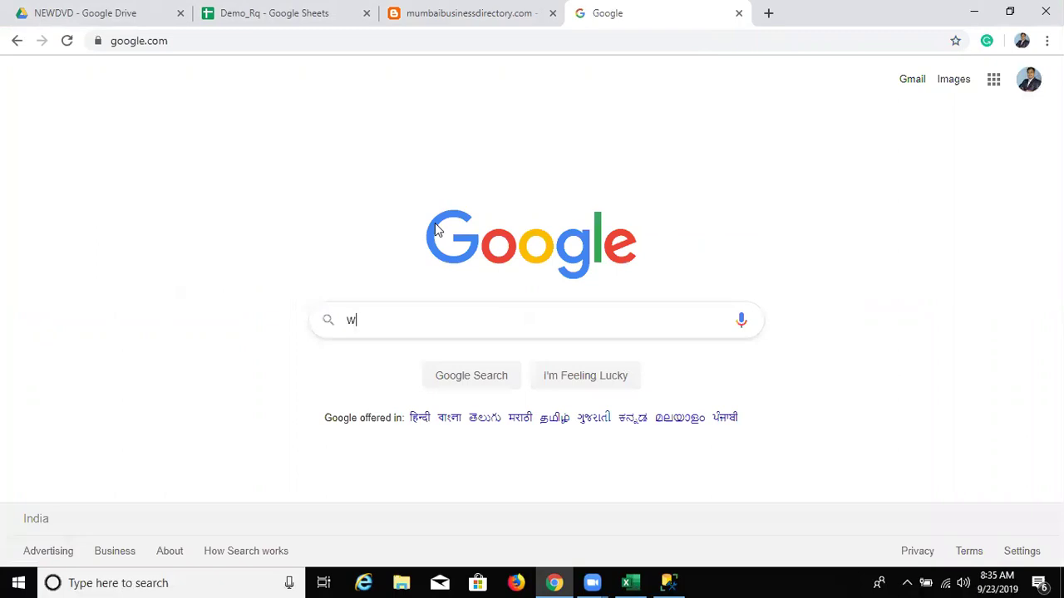
{"action": "type", "text": "ol"}
{"action": "key", "text": "BackSpace"}
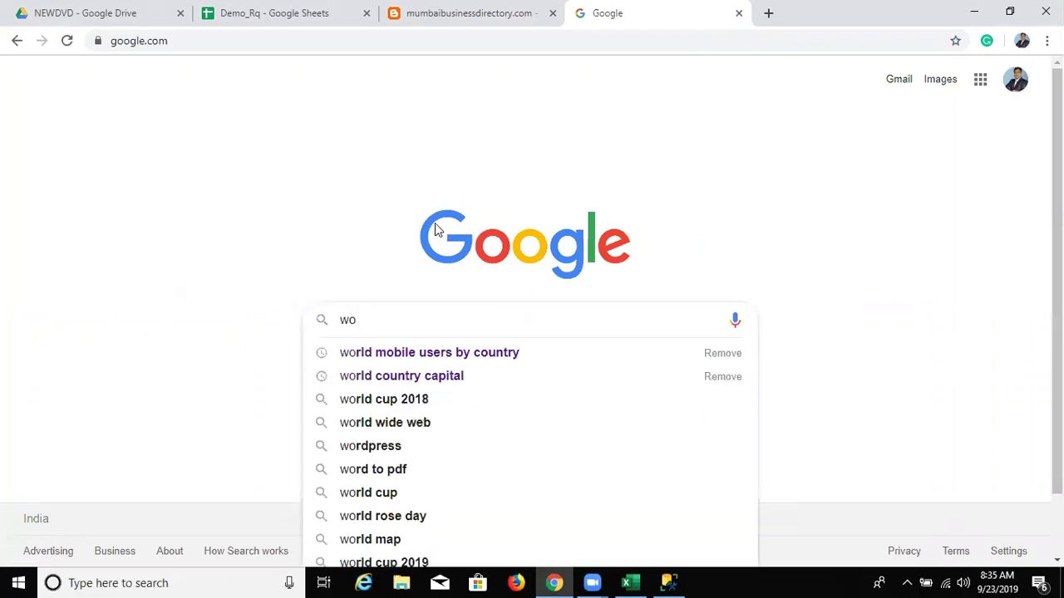
{"action": "key", "text": "Down"}
{"action": "key", "text": "Return"}
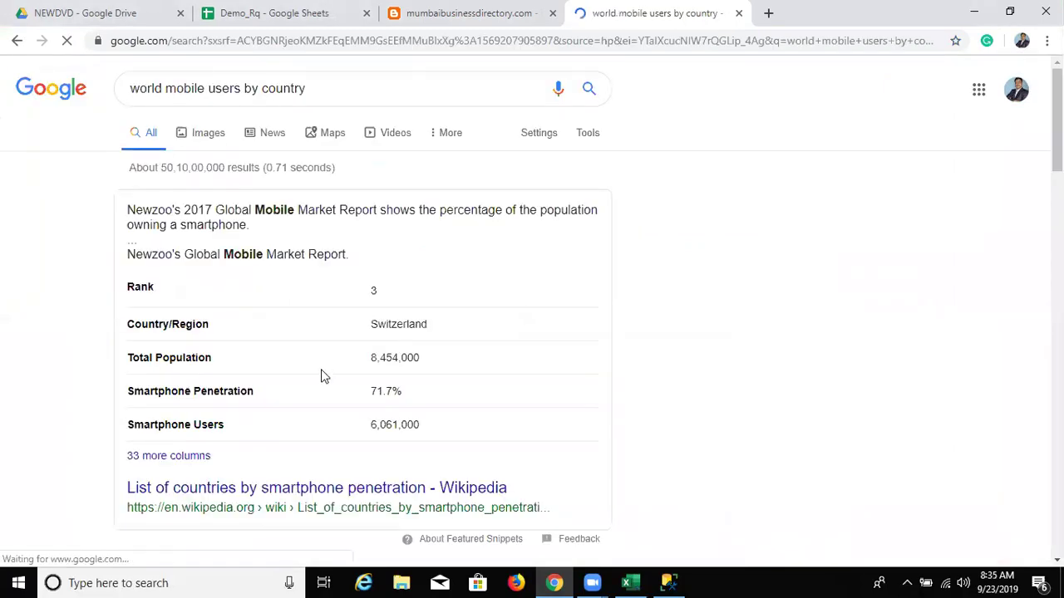
Step: Open the Wikipedia list of countries by mobile phones in use and select its URL
{"action": "scroll", "coordinate": [280, 299], "scroll_direction": "down", "scroll_amount": 2}
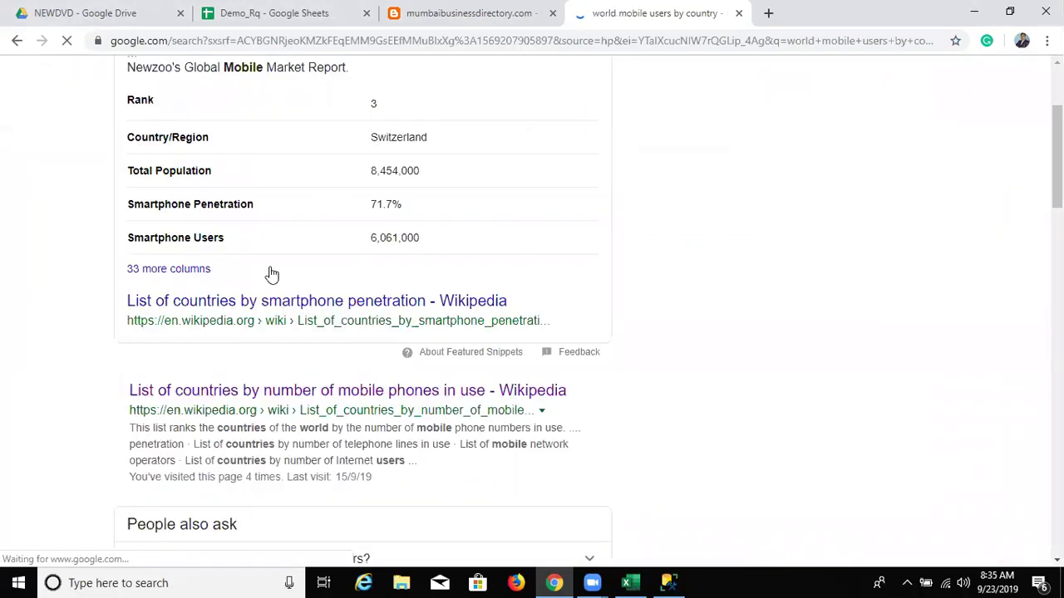
{"action": "scroll", "coordinate": [270, 275], "scroll_direction": "down", "scroll_amount": 2}
{"action": "left_click", "coordinate": [280, 285]}
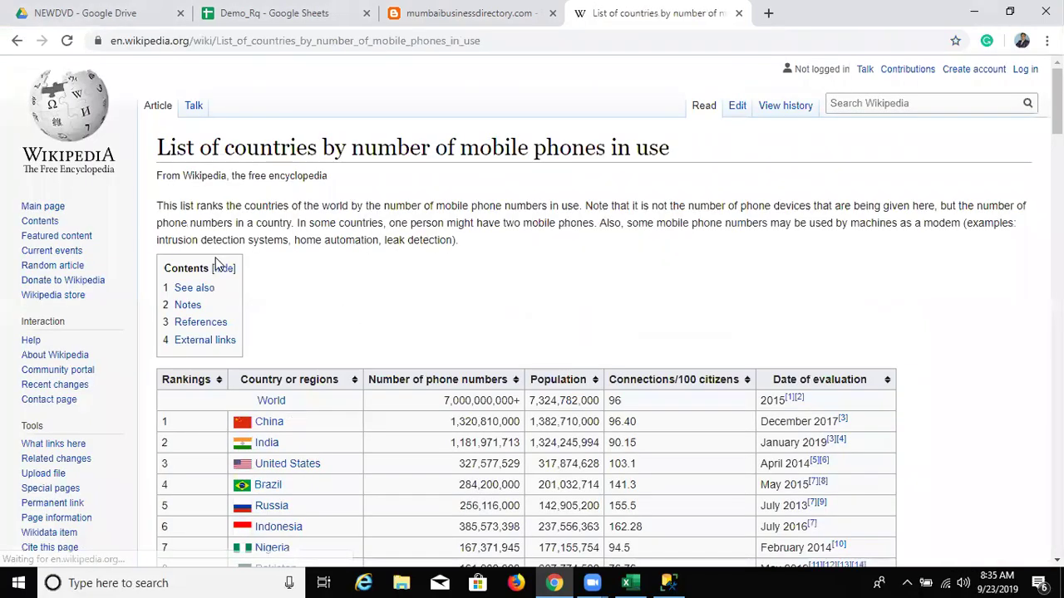
{"action": "scroll", "coordinate": [151, 345], "scroll_direction": "down", "scroll_amount": 4}
{"action": "scroll", "coordinate": [1032, 326], "scroll_direction": "up", "scroll_amount": 3}
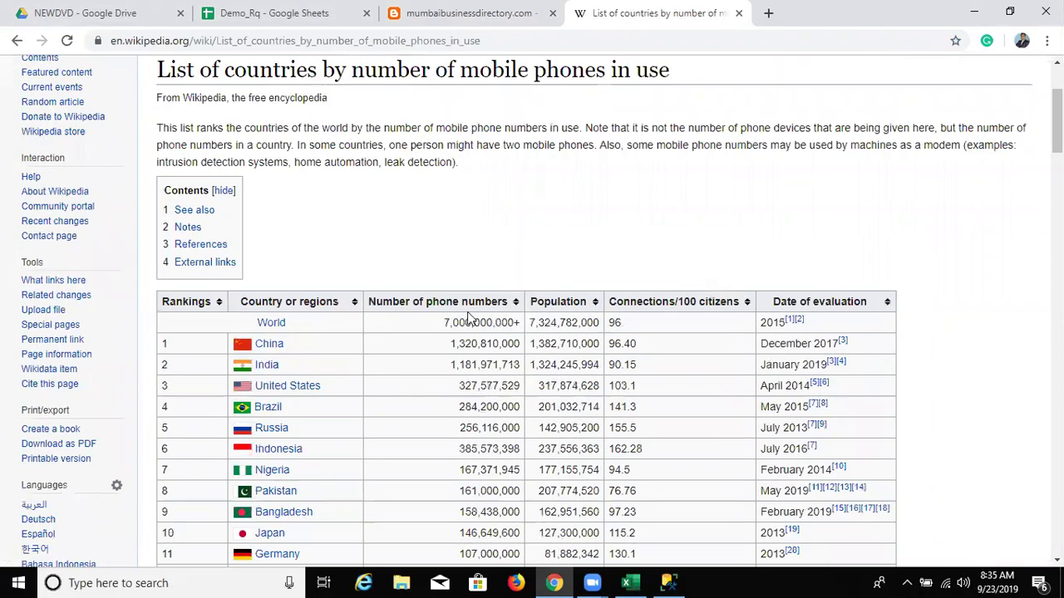
{"action": "left_click", "coordinate": [378, 46]}
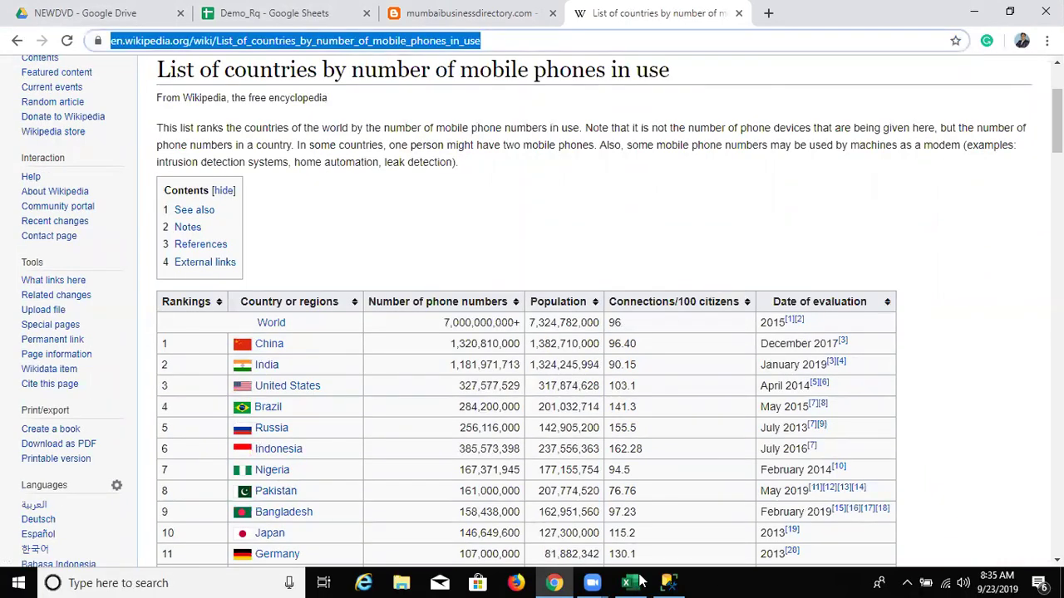
{"action": "key", "text": "alt+Tab"}
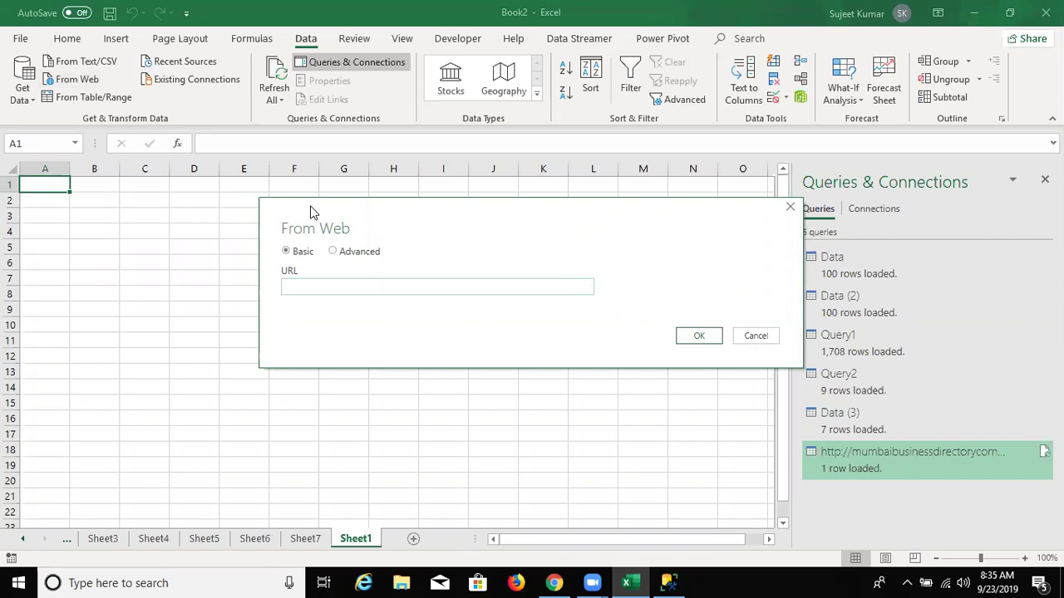
Step: Connect to the Wikipedia URL, compare Document, Table 0 and Table 1 previews, and load Table 0
{"action": "key", "text": "ctrl+v"}
{"action": "left_click", "coordinate": [700, 337]}
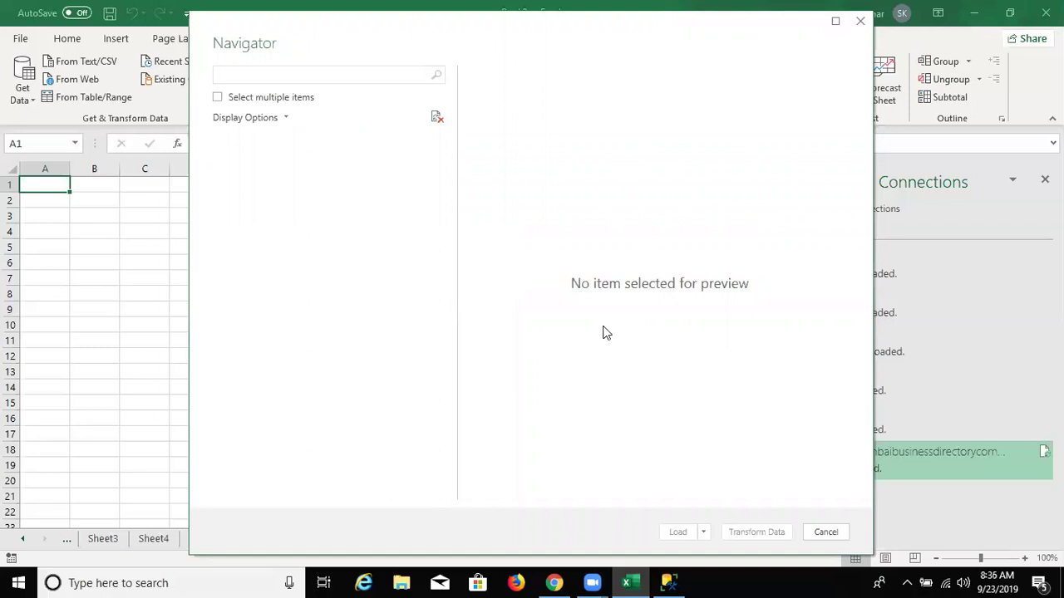
{"action": "left_click", "coordinate": [278, 203]}
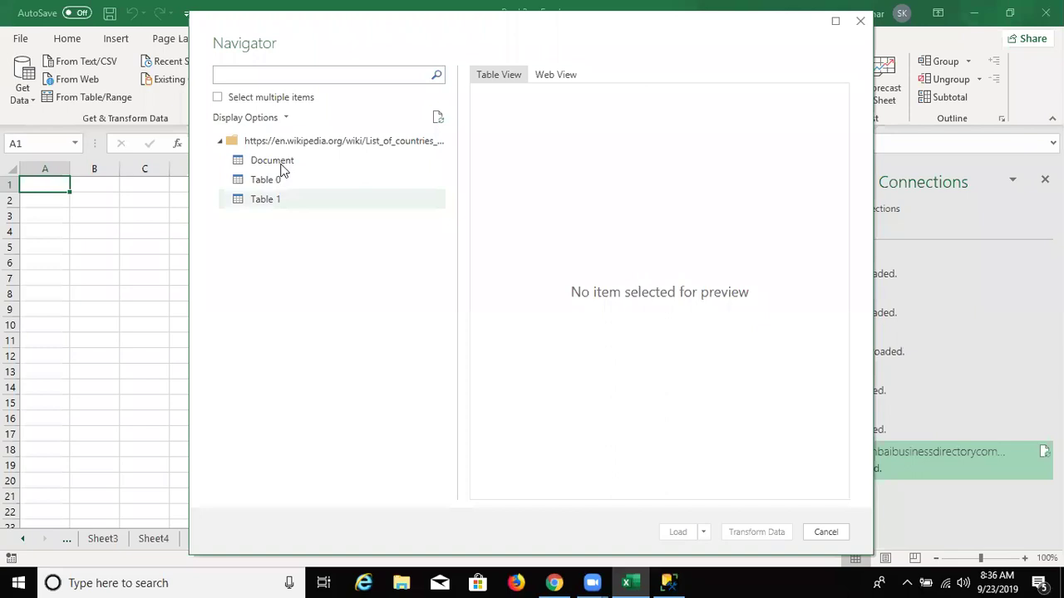
{"action": "left_click", "coordinate": [281, 163]}
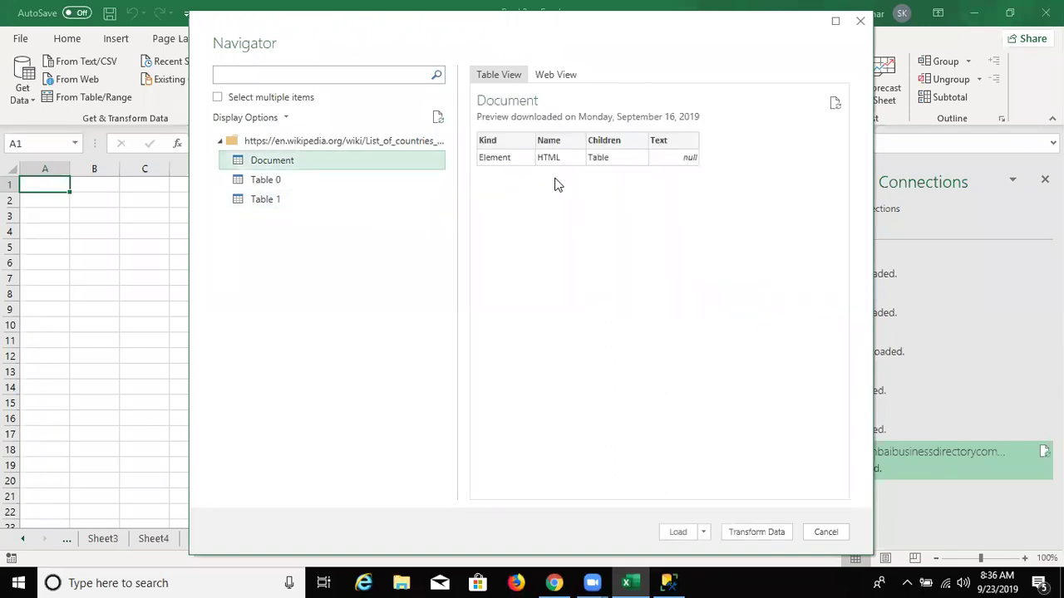
{"action": "left_click", "coordinate": [302, 189]}
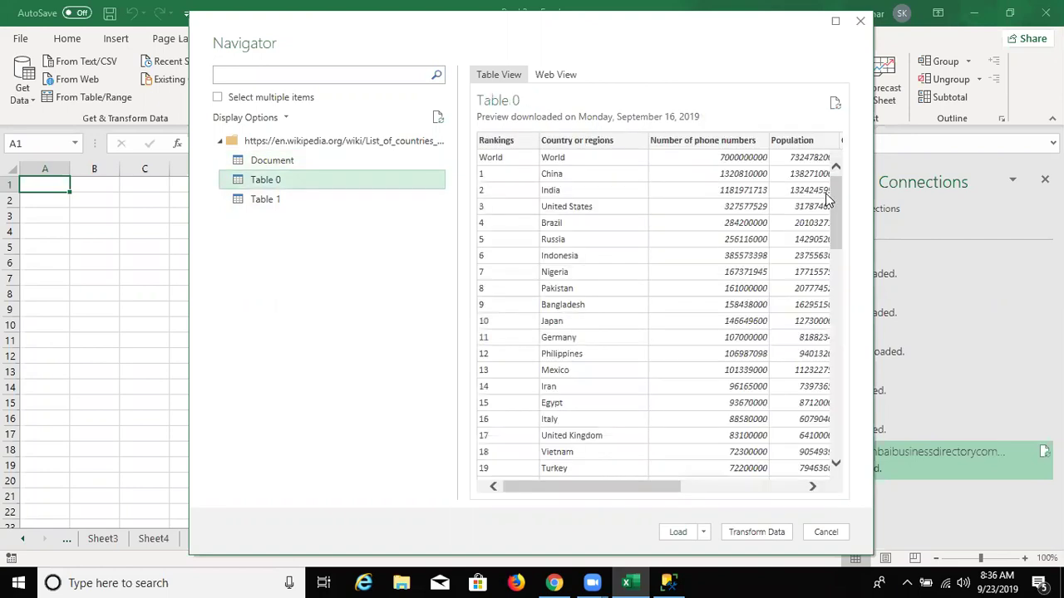
{"action": "left_click", "coordinate": [405, 207]}
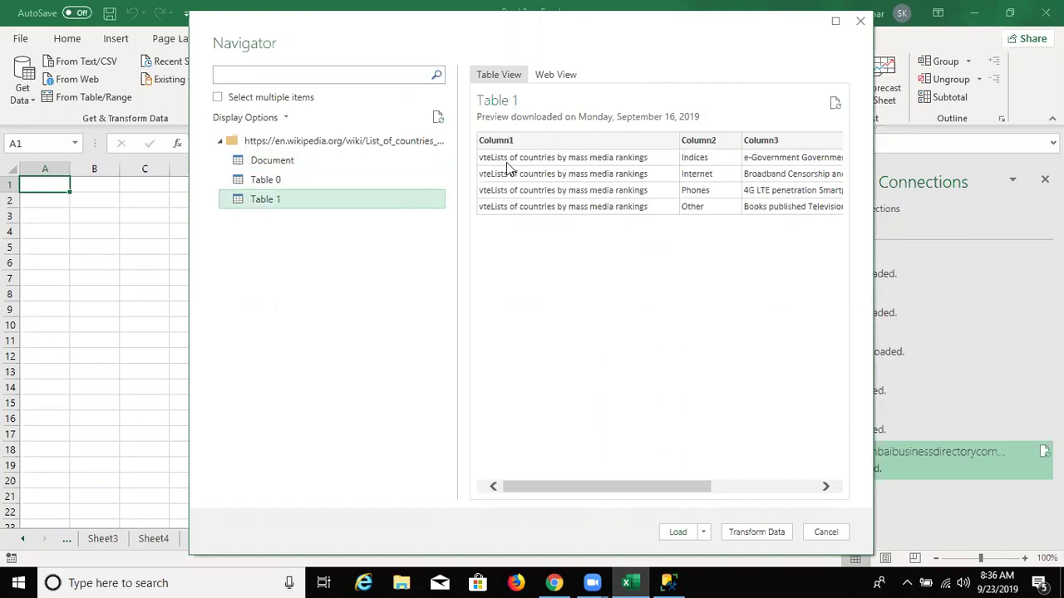
{"action": "left_click", "coordinate": [544, 178]}
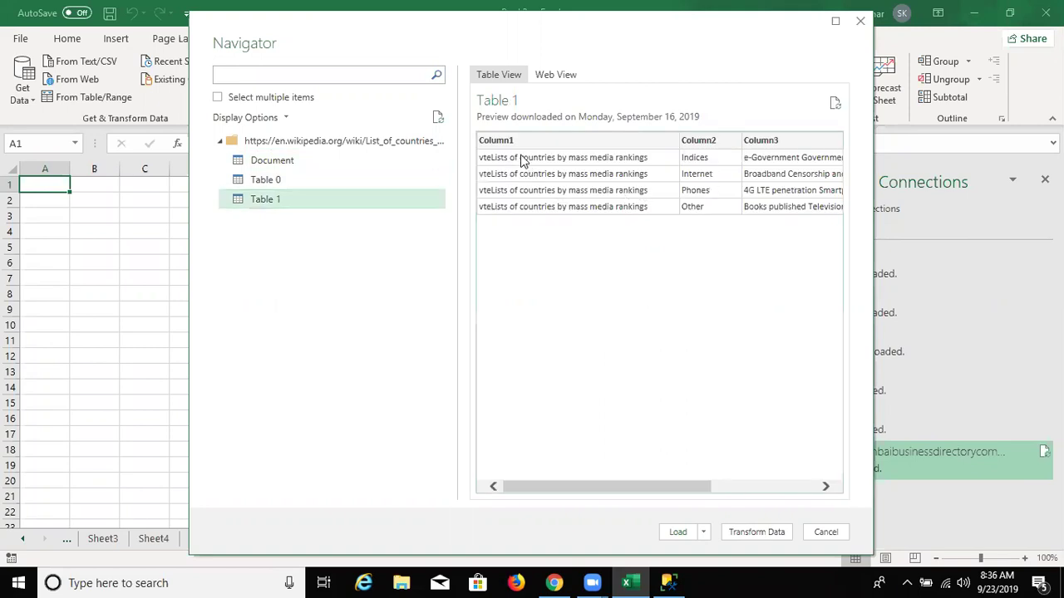
{"action": "left_click", "coordinate": [329, 183]}
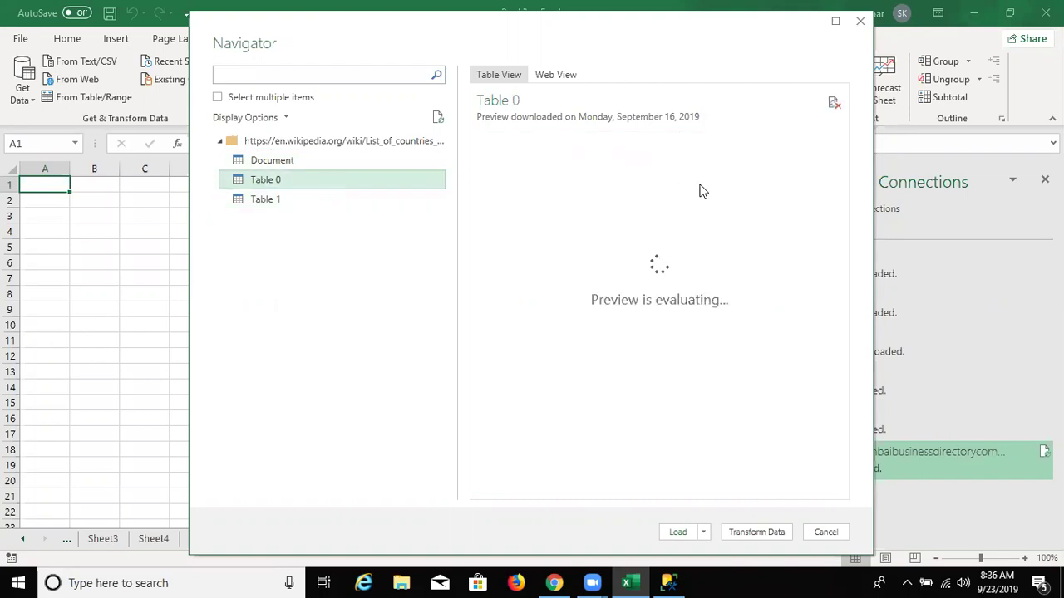
{"action": "scroll", "coordinate": [773, 503], "scroll_direction": "right", "scroll_amount": 5}
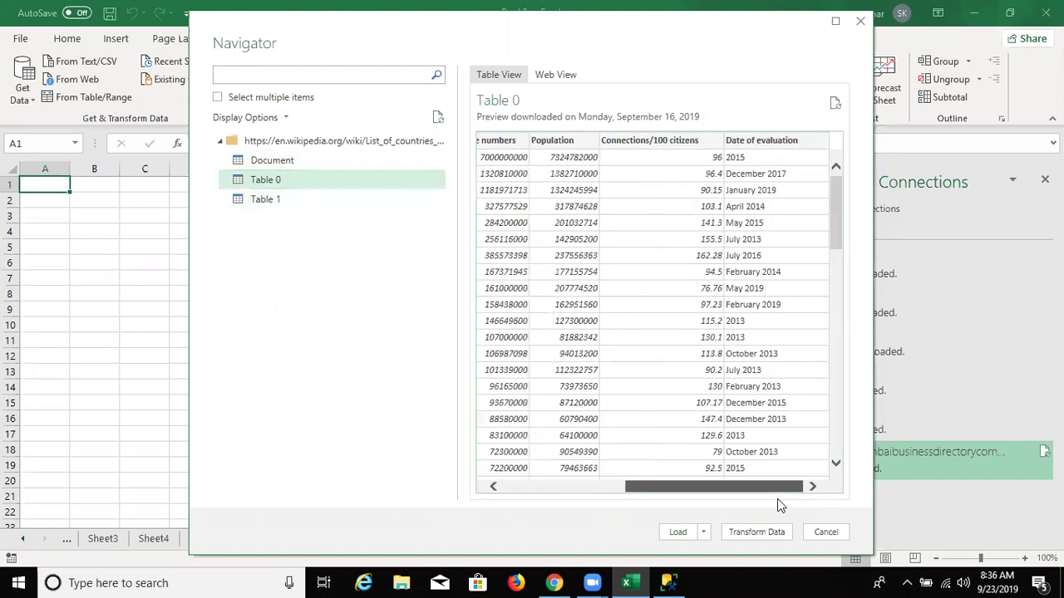
{"action": "left_click_drag", "start_coordinate": [625, 492], "coordinate": [536, 492]}
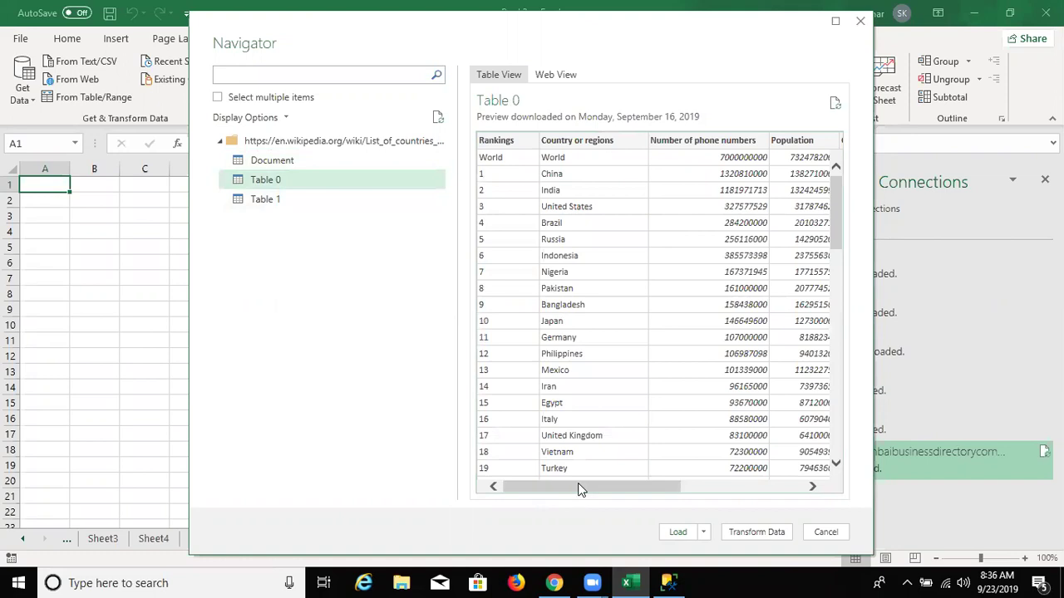
{"action": "left_click", "coordinate": [676, 532]}
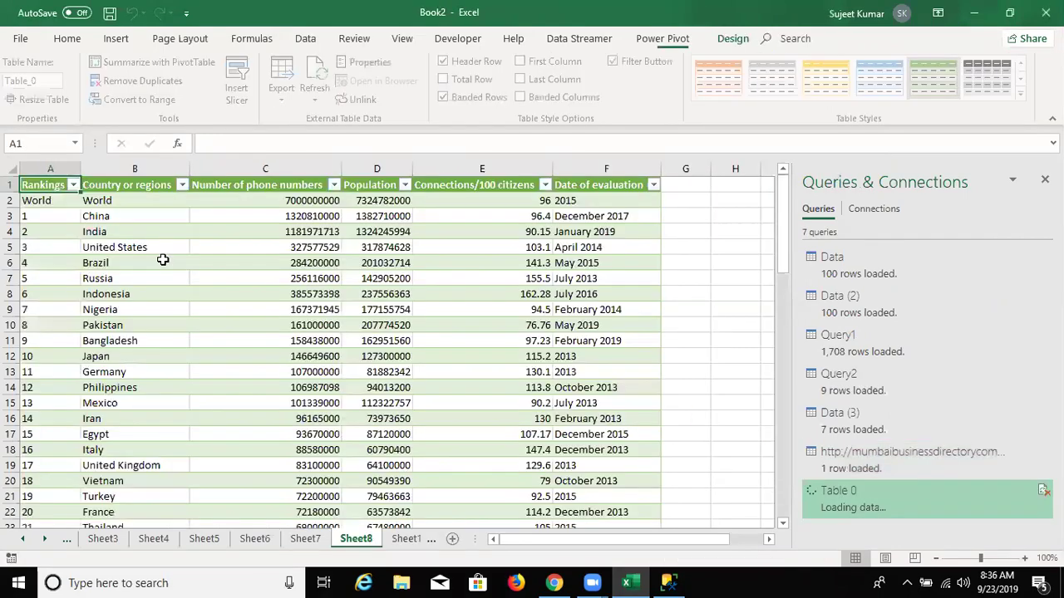
Step: Check Sheet8, return to Sheet1, cancel a From Table/Range attempt, and select cell E8
{"action": "left_click", "coordinate": [342, 539]}
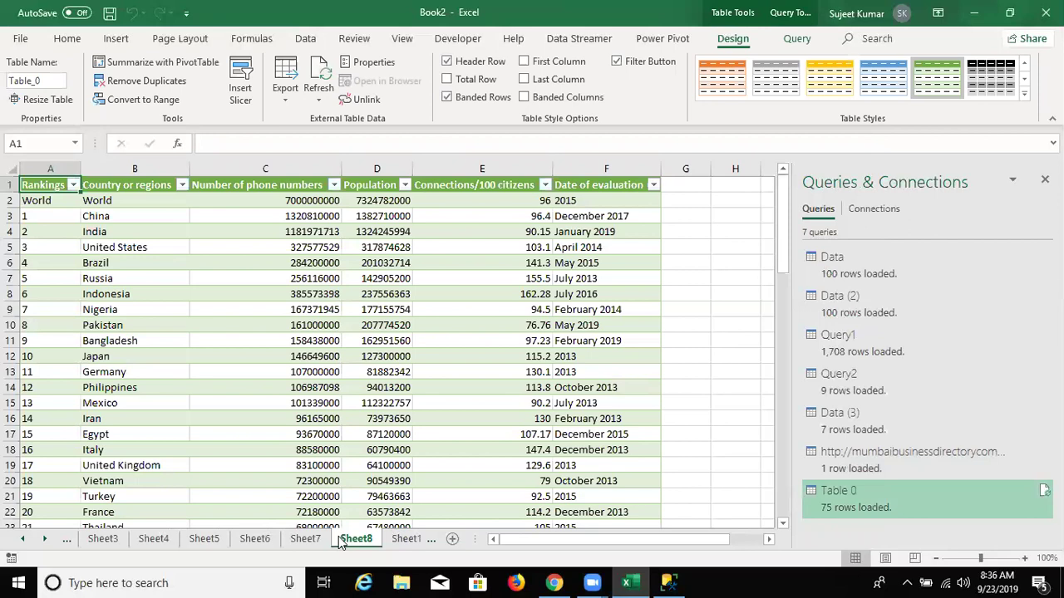
{"action": "left_click", "coordinate": [406, 539]}
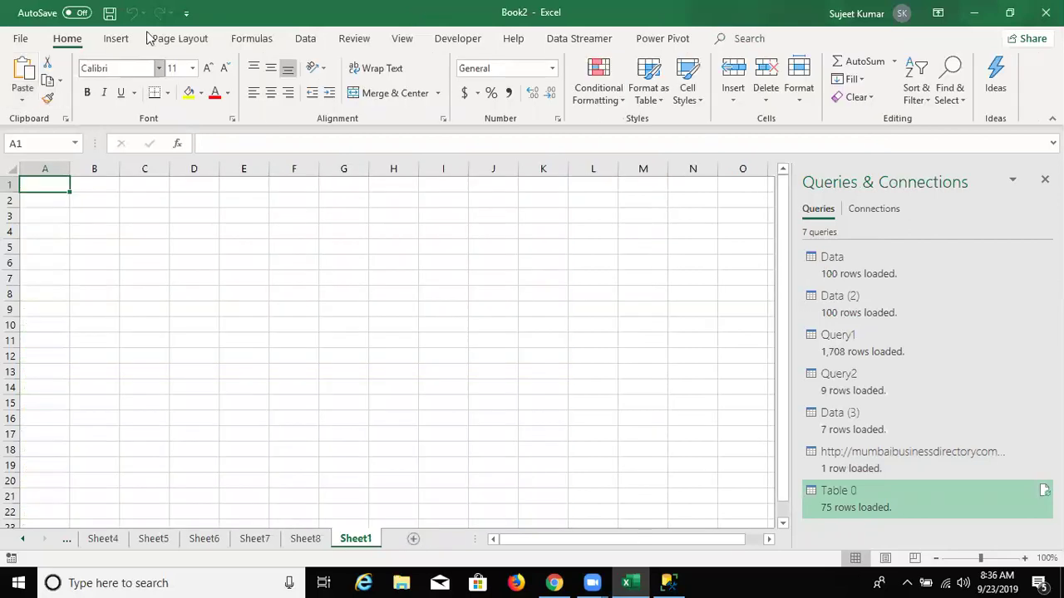
{"action": "left_click", "coordinate": [117, 39]}
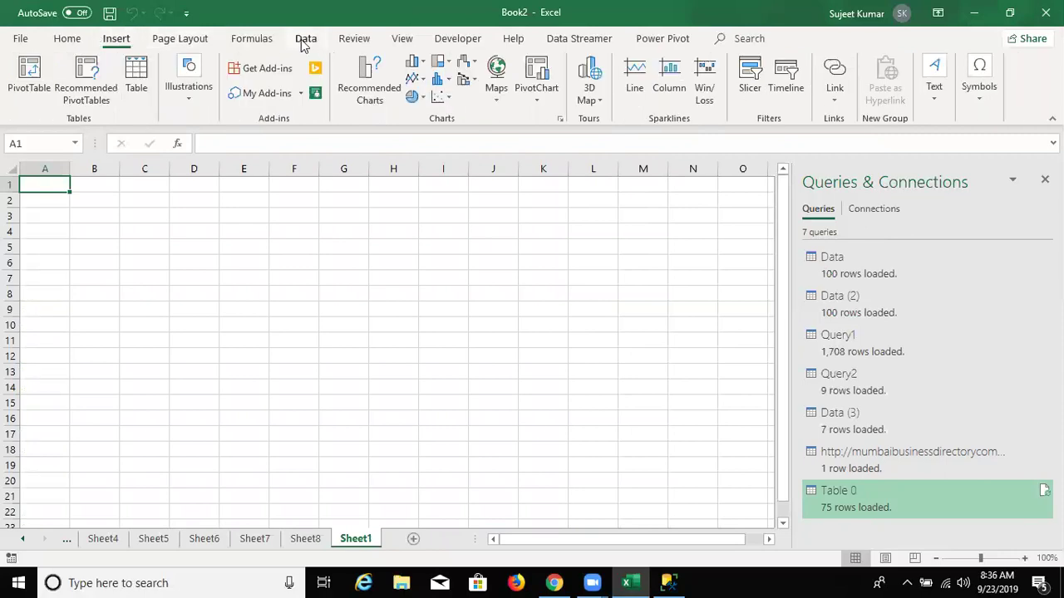
{"action": "left_click", "coordinate": [301, 40]}
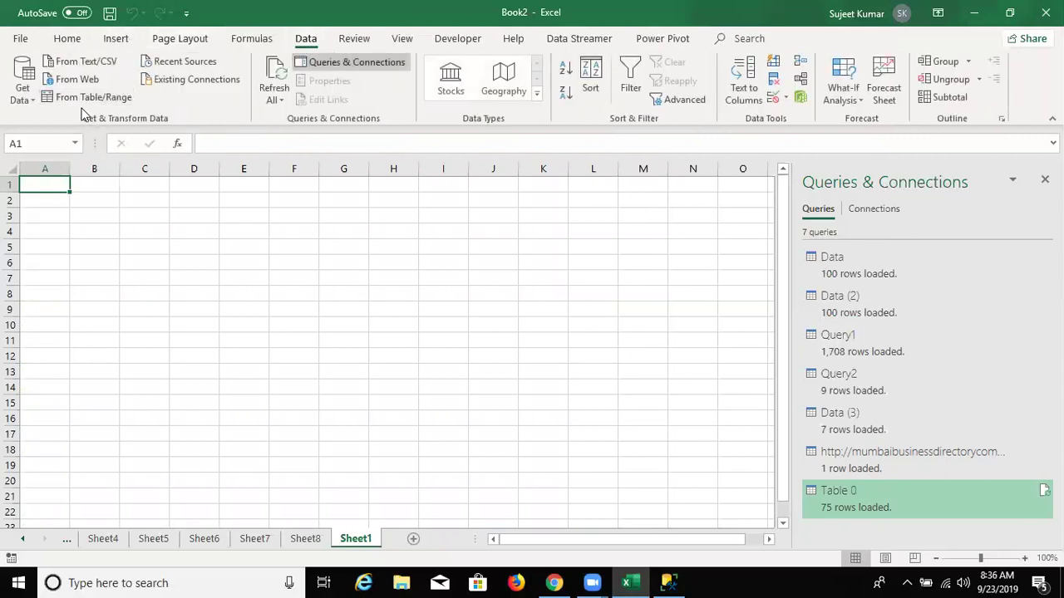
{"action": "left_click", "coordinate": [86, 99]}
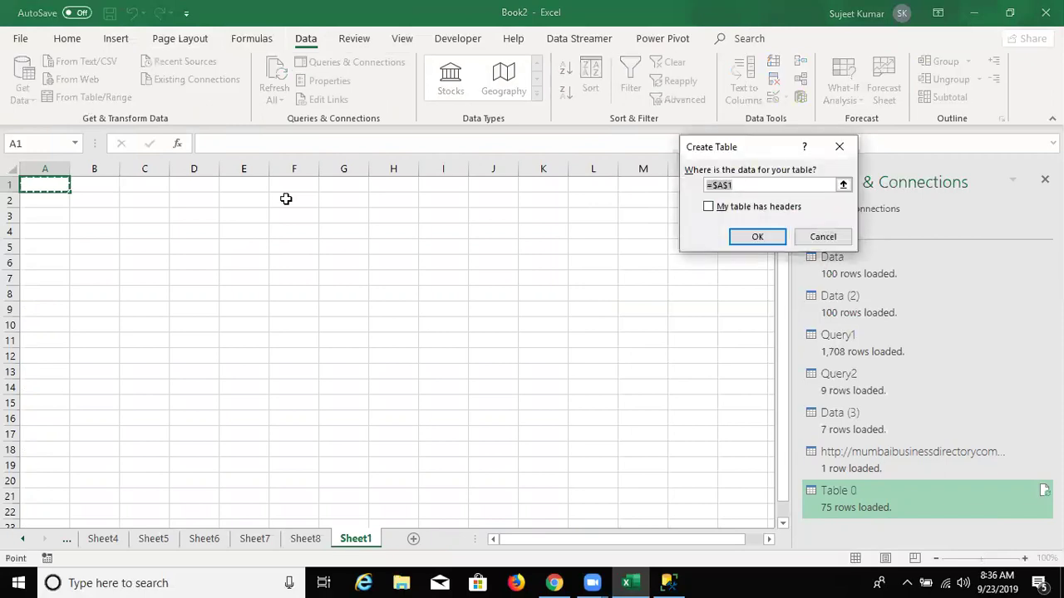
{"action": "left_click", "coordinate": [811, 237]}
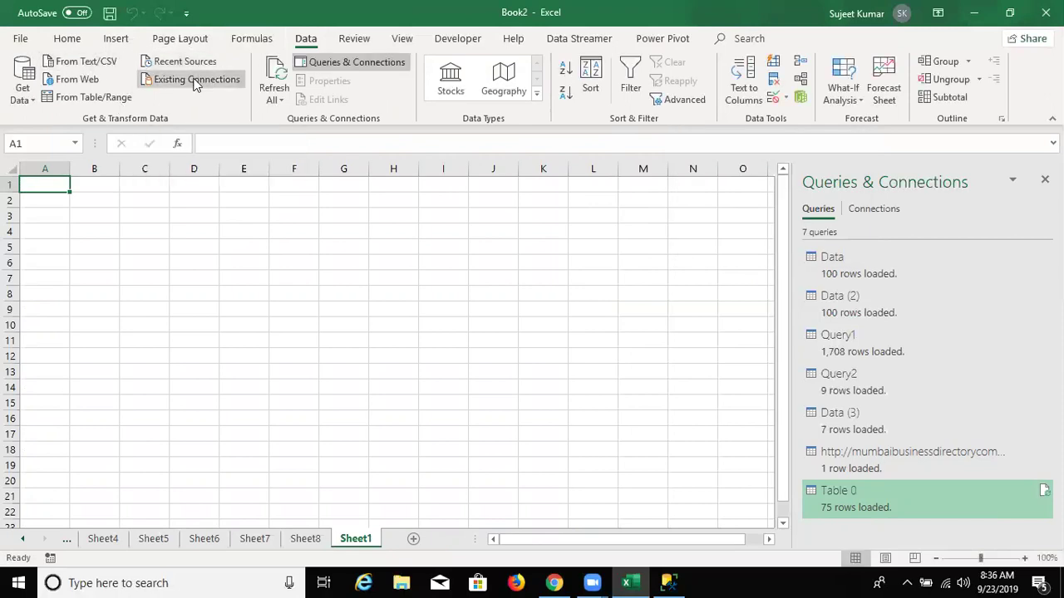
{"action": "left_click", "coordinate": [228, 288]}
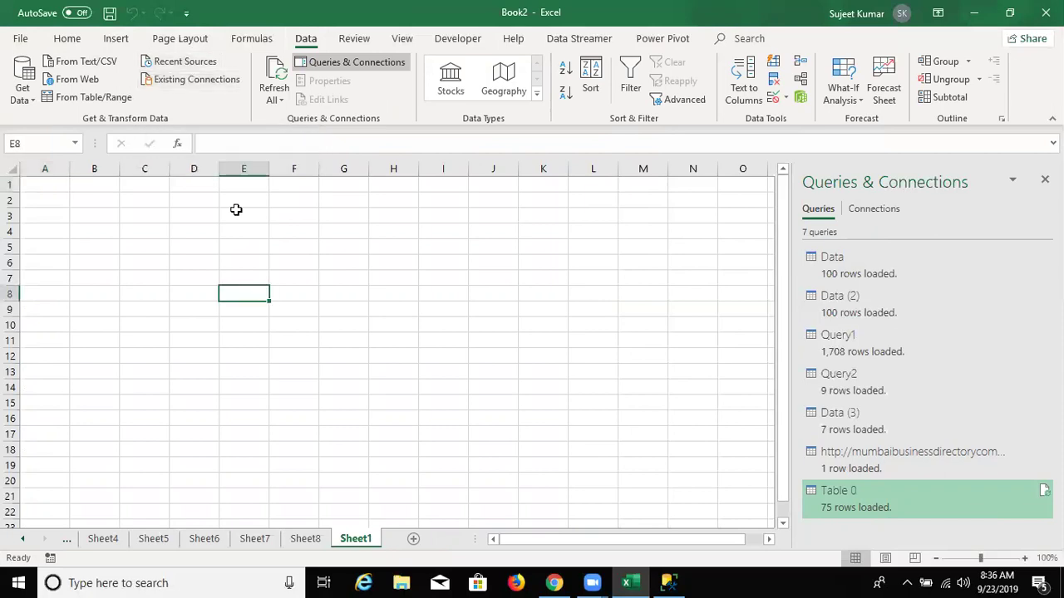
Step: Browse the Get Data > From Other Sources options, then close the Queries & Connections pane
{"action": "left_click", "coordinate": [26, 106]}
{"action": "mouse_move", "coordinate": [54, 306]}
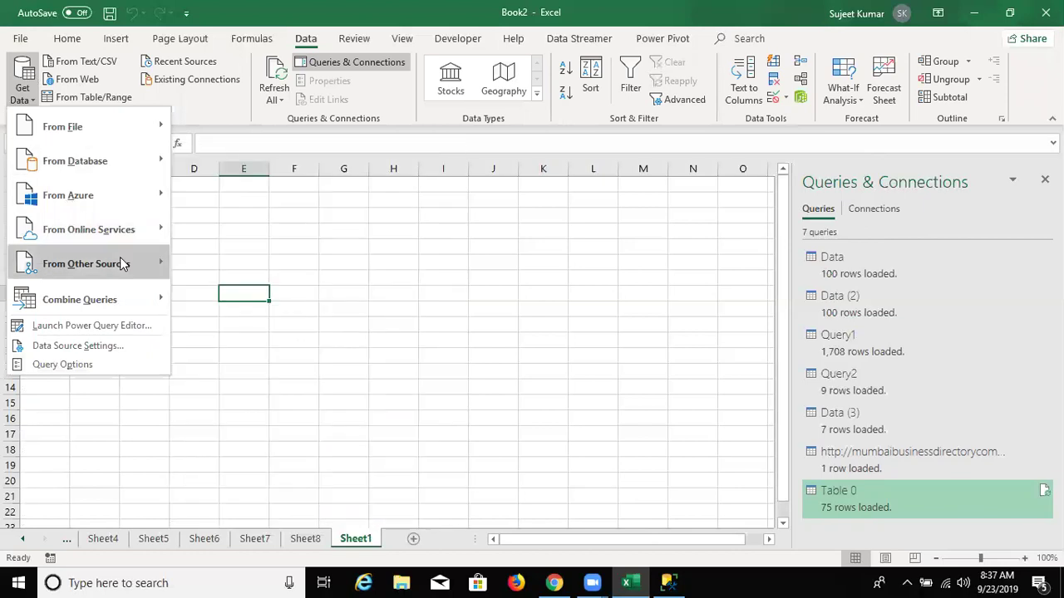
{"action": "mouse_move", "coordinate": [121, 264]}
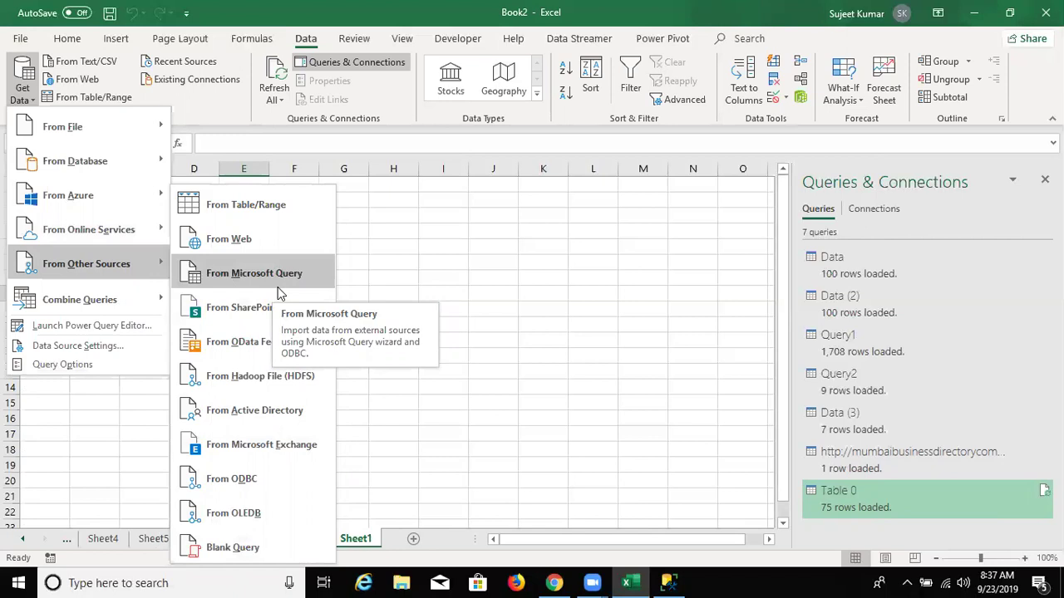
{"action": "left_click", "coordinate": [983, 234]}
{"action": "left_click", "coordinate": [1045, 179]}
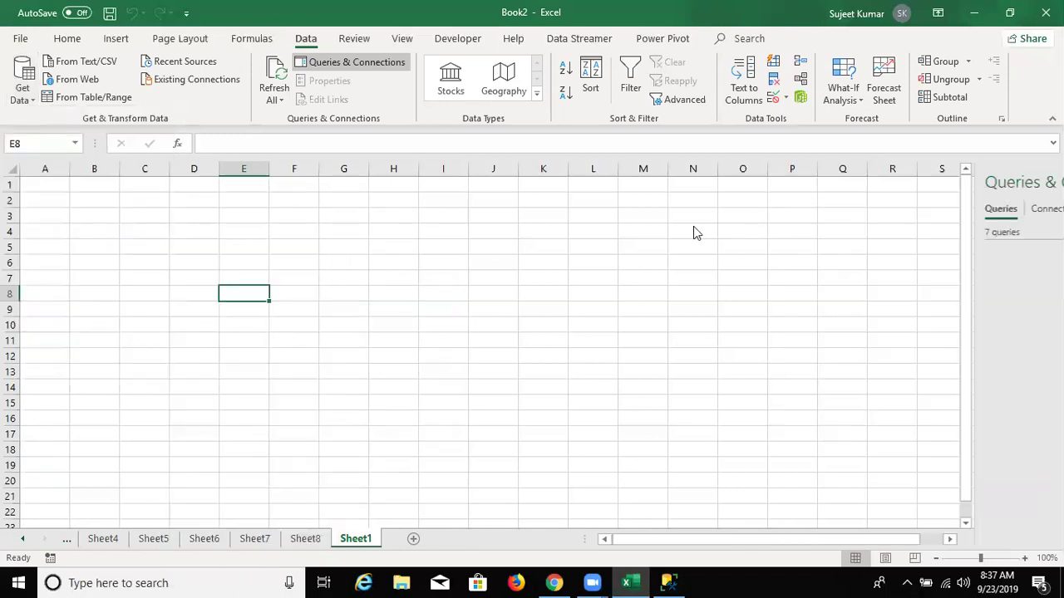
Step: Show the desktop with Win+D and cancel Zoom's End Meeting prompt to keep the meeting running
{"action": "key", "text": "super+d"}
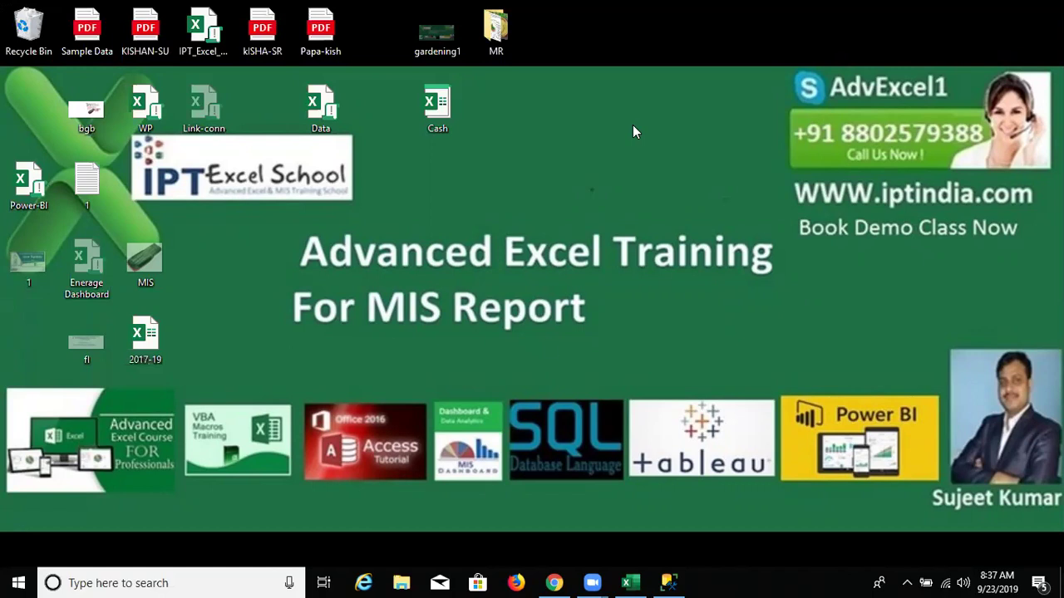
{"action": "key", "text": "alt+q"}
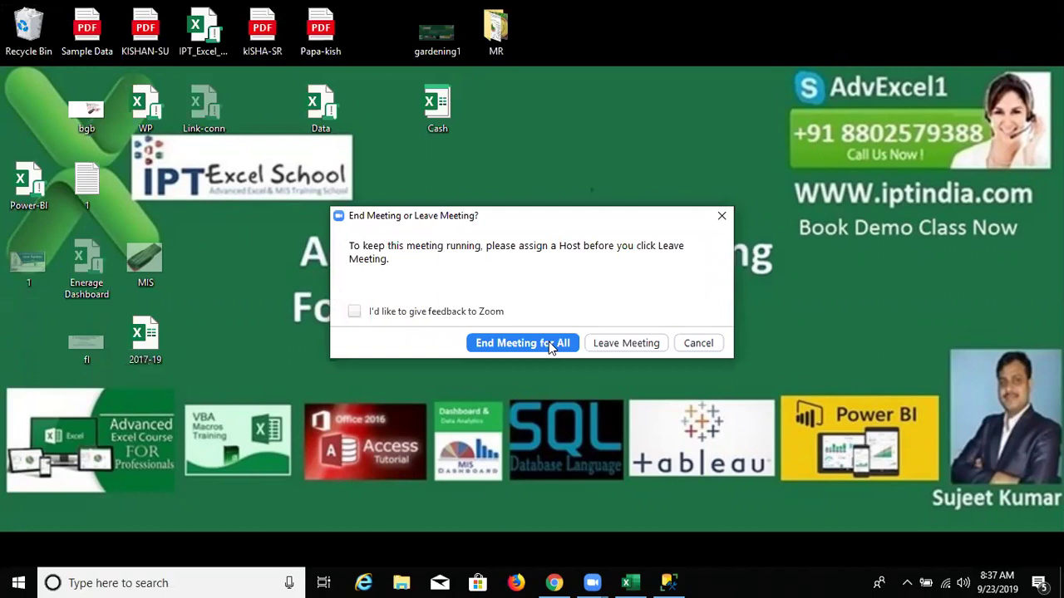
{"action": "left_click", "coordinate": [702, 344]}
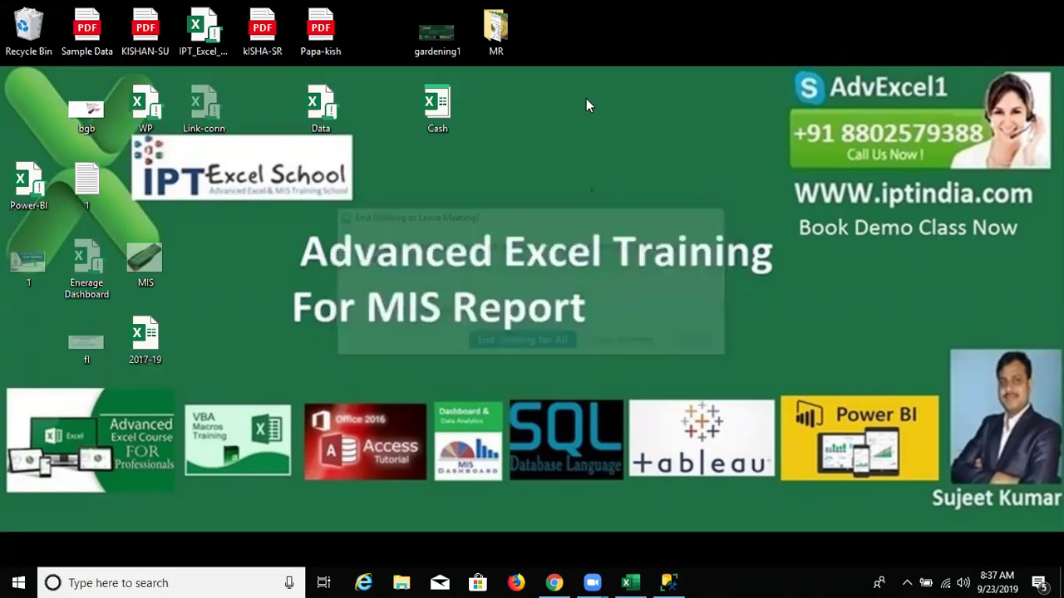